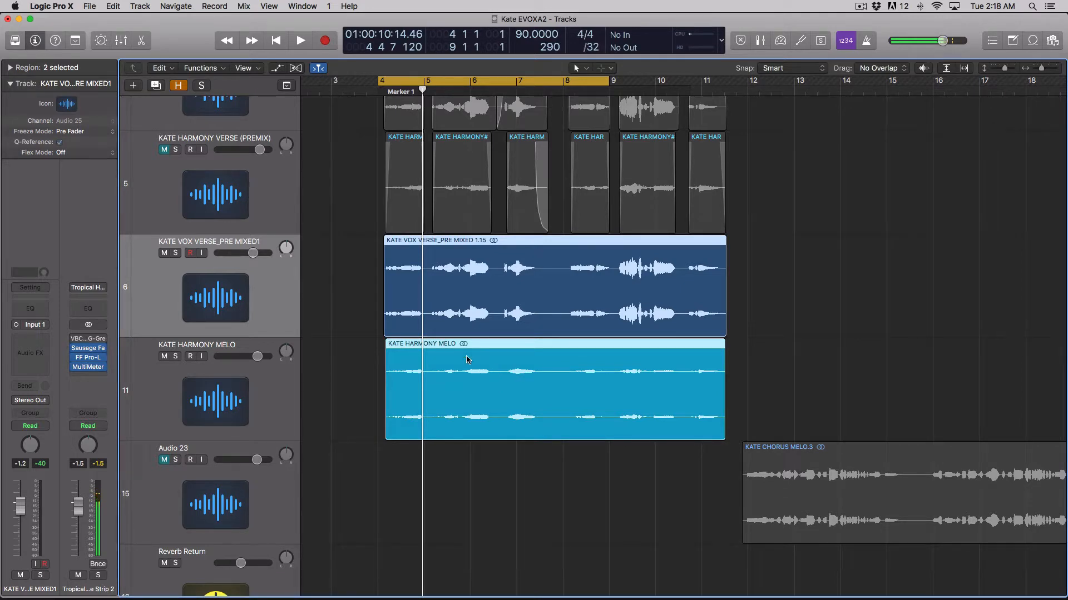
- Insert the FF Pro-DS de-esser on the pre-mixed verse vocal track and place its window clear of the track headers
scroll(325, 314, up, 2)
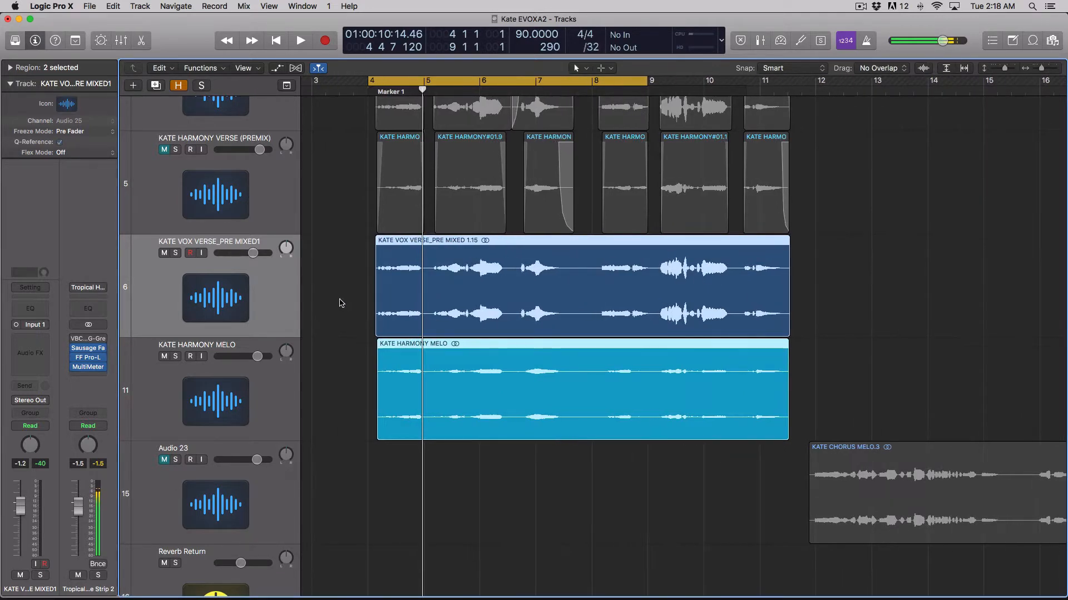
click(269, 298)
click(267, 374)
click(273, 329)
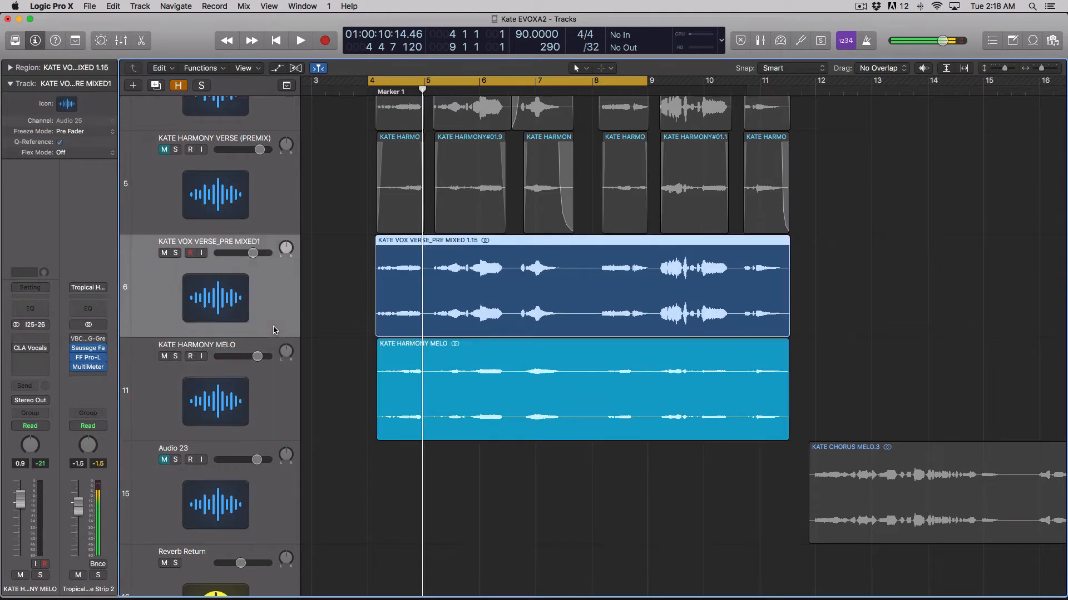
click(46, 340)
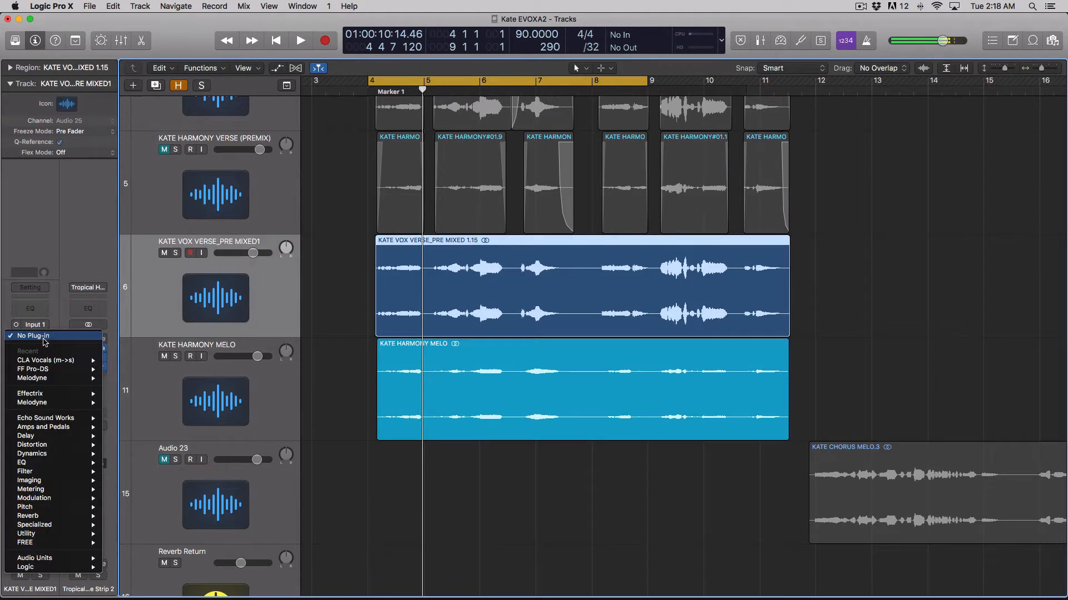
mouse_move(55, 372)
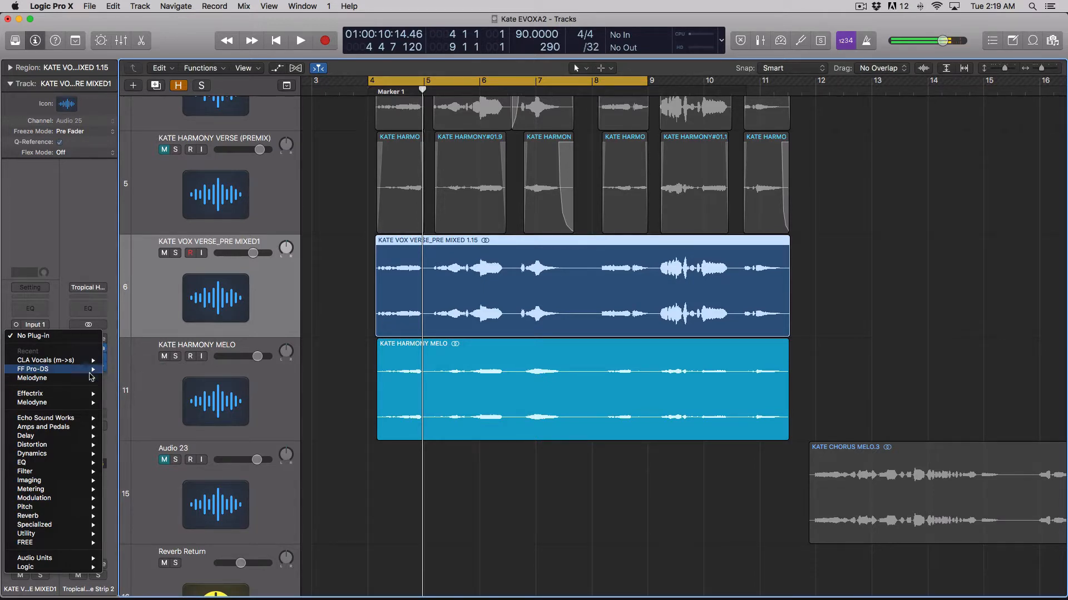
click(142, 378)
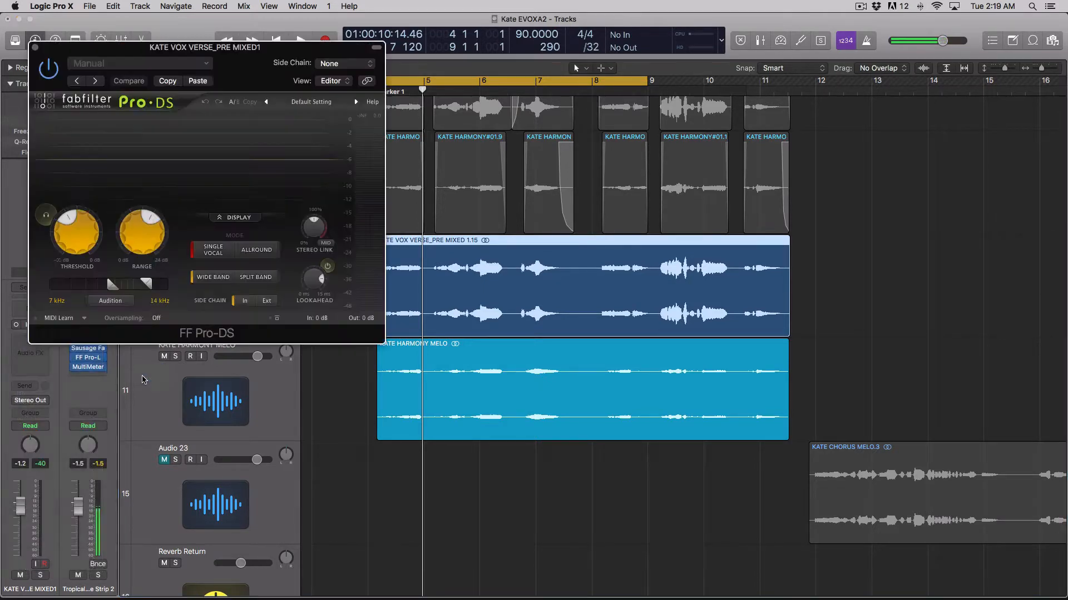
drag(113, 48, 683, 129)
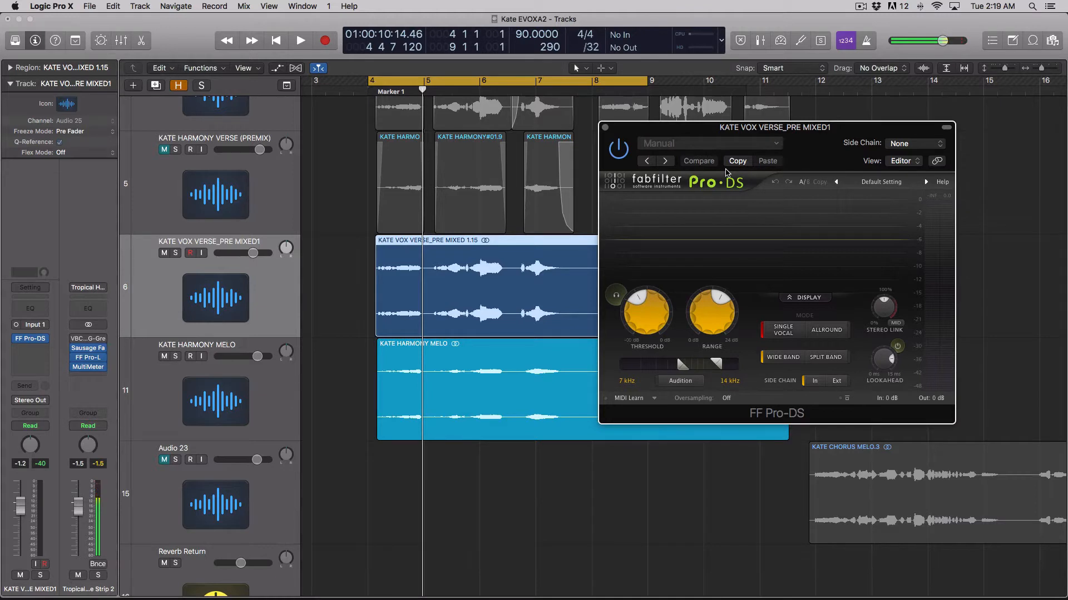
- Solo the pre-mixed verse vocal and play it through the de-esser to examine where sibilance is detected
key(ctrl+s)
key(space)
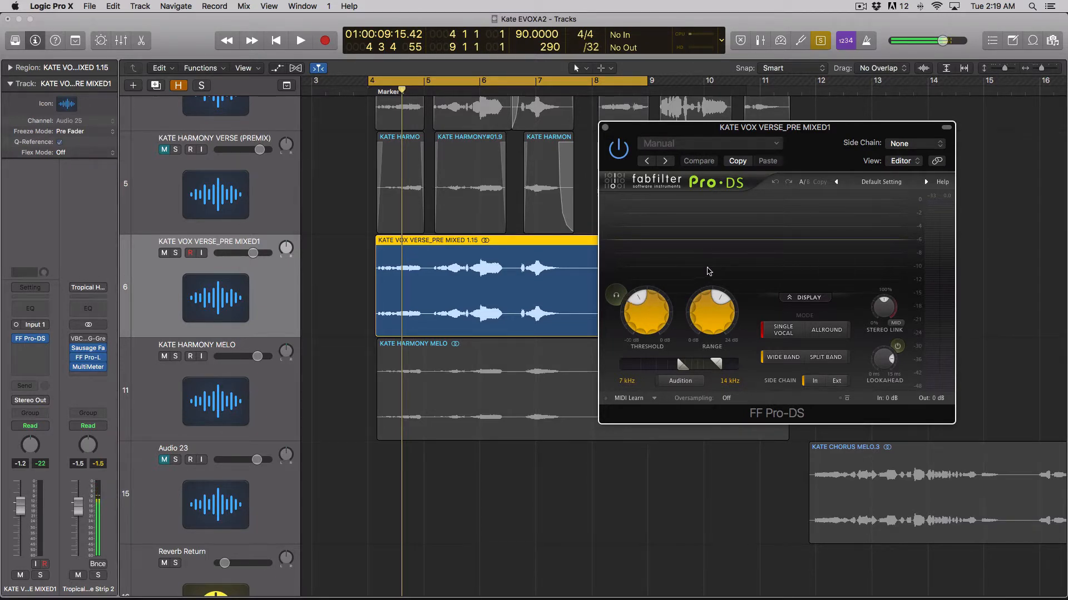
click(617, 297)
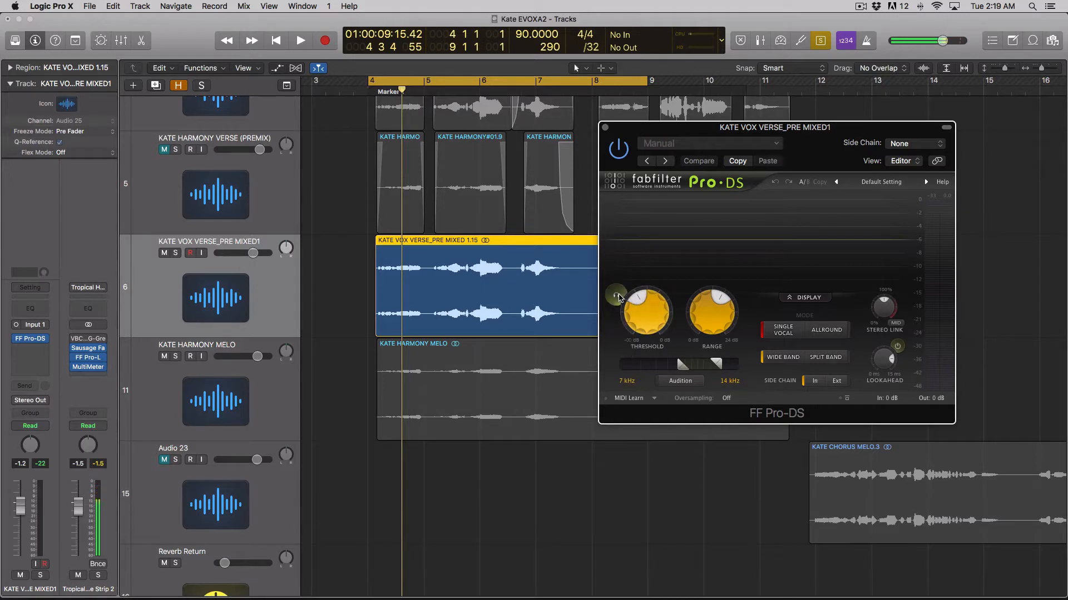
click(617, 296)
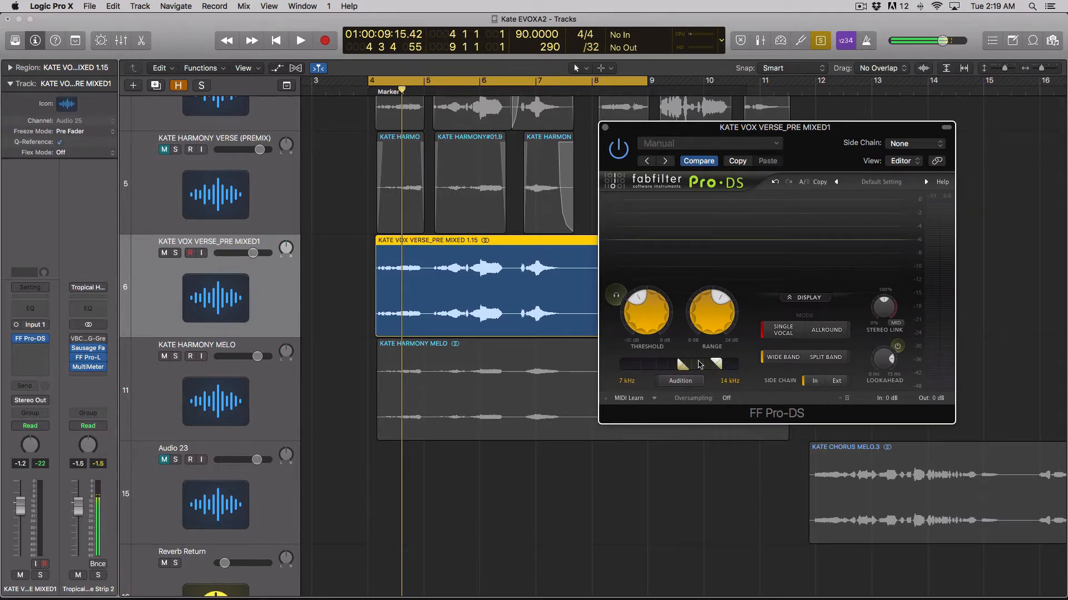
mouse_move(716, 336)
key(space)
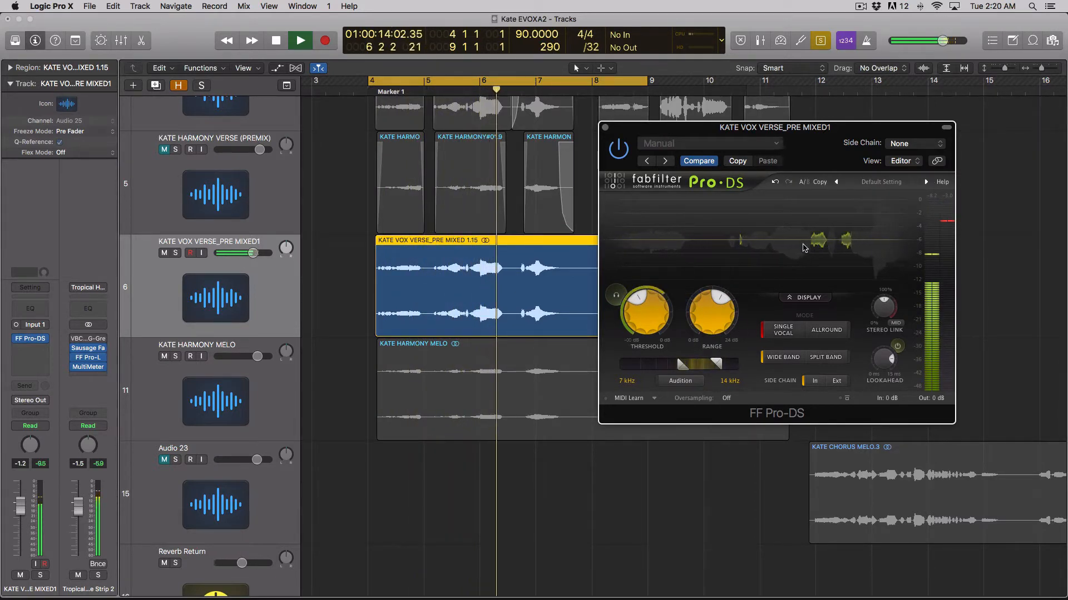
key(space)
key(space)
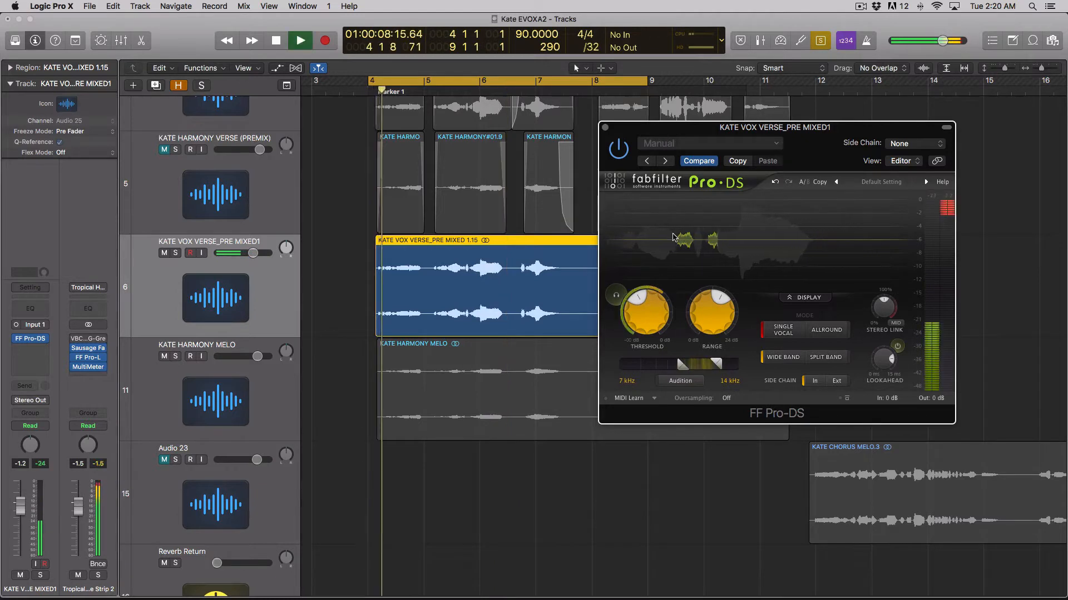
key(space)
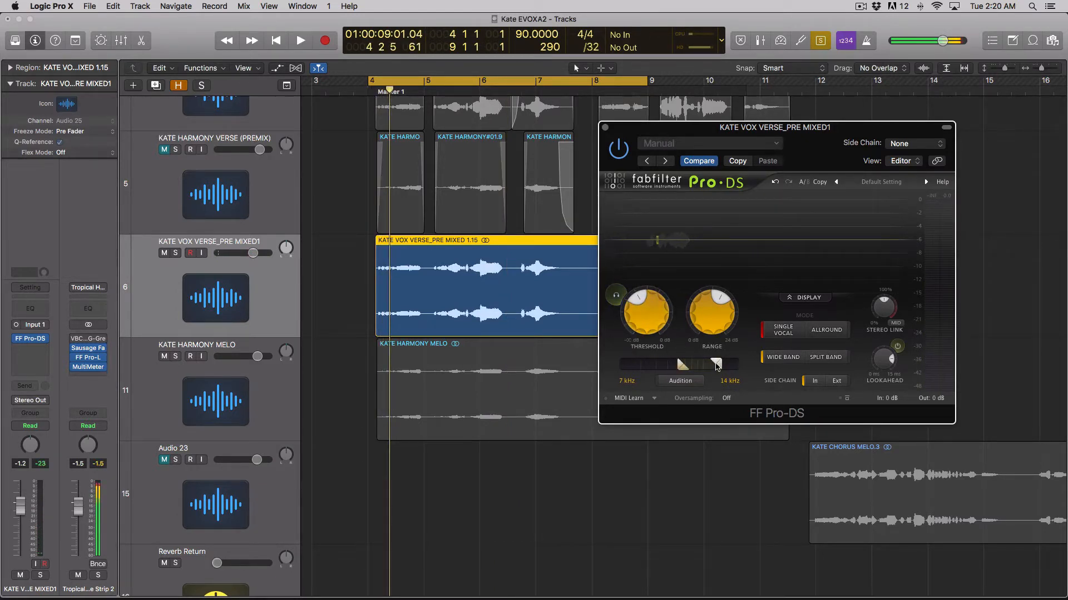
- Narrow the de-esser's side-chain range to 8.081–10.51 kHz and play the vocal with trigger listening enabled
drag(716, 365, 703, 365)
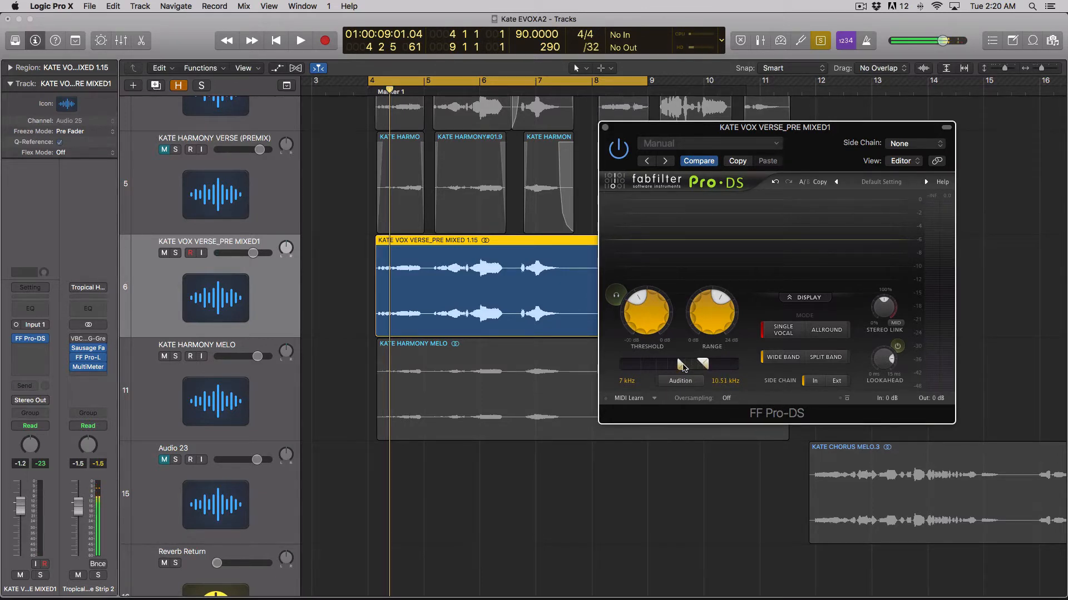
drag(681, 366, 689, 367)
click(617, 296)
key(space)
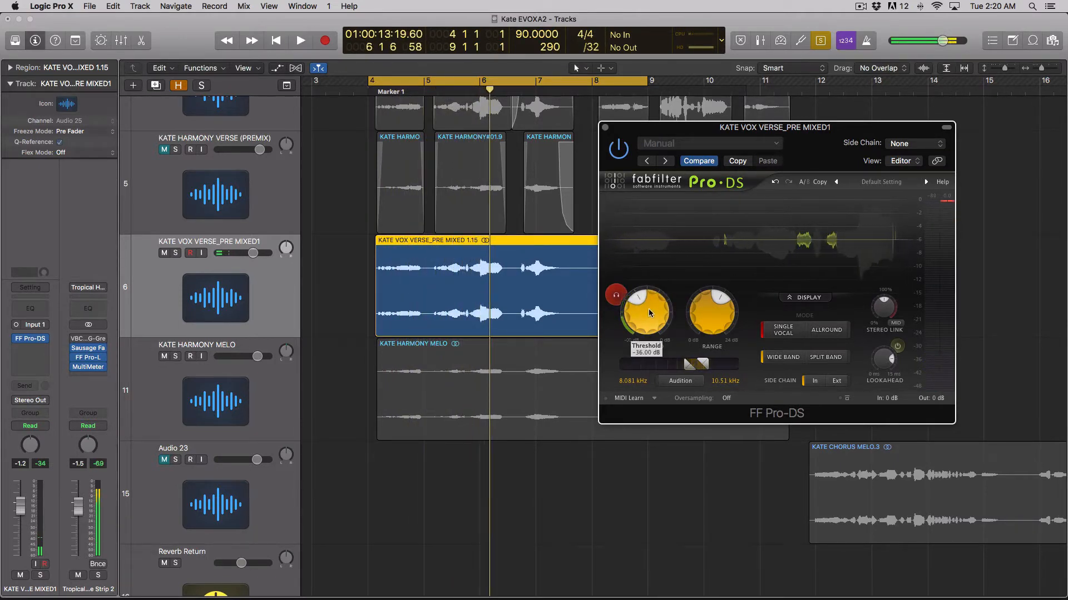
key(space)
- Try lowering the threshold fully during trigger listening, raise it to -36.34 dB and play the vocal again
key(space)
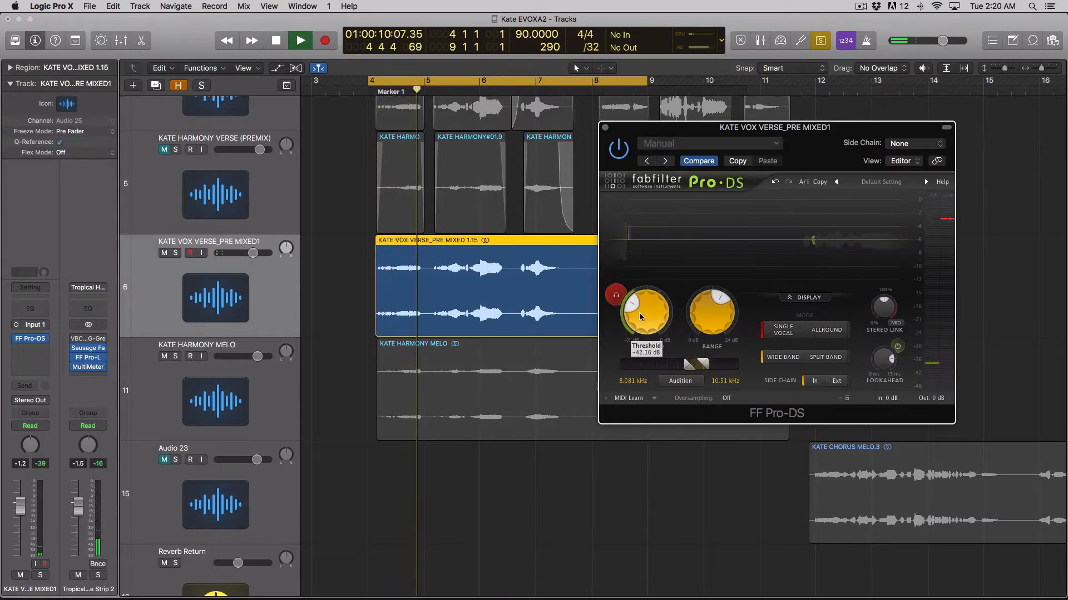
drag(637, 312, 635, 348)
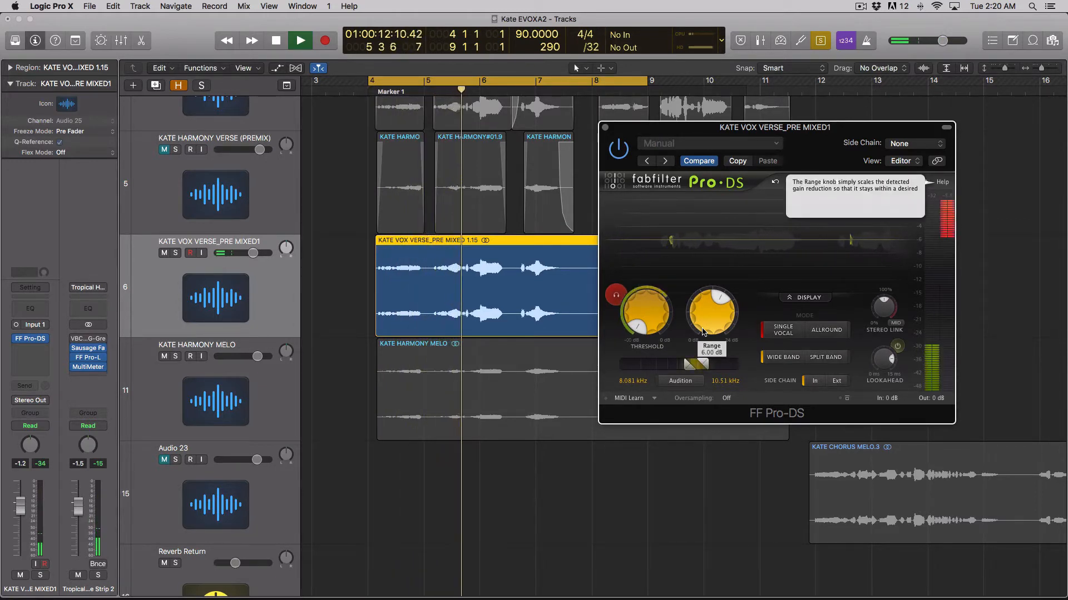
key(space)
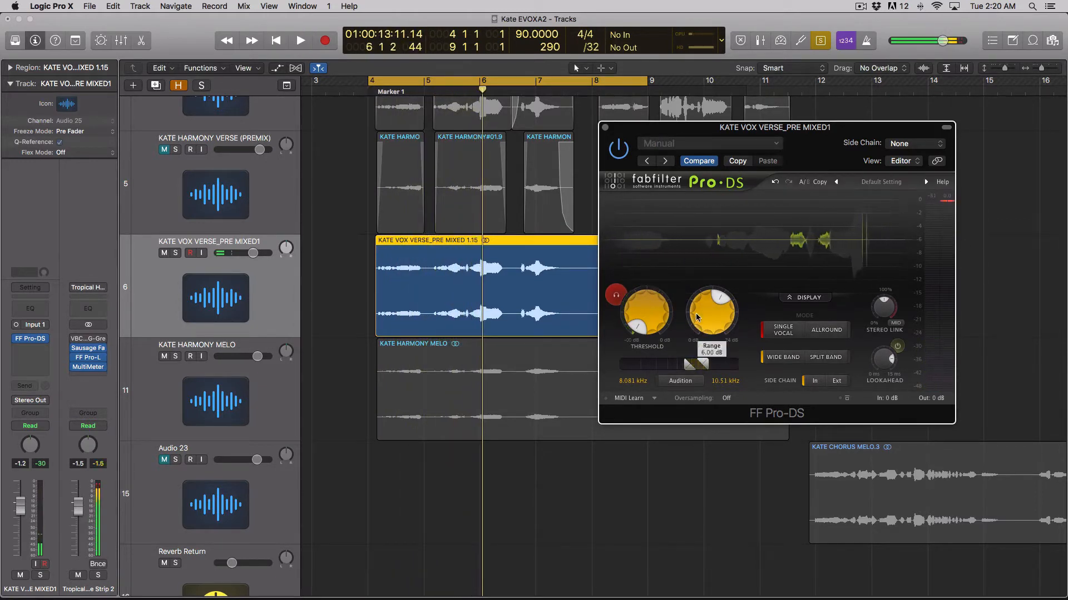
drag(645, 312, 641, 271)
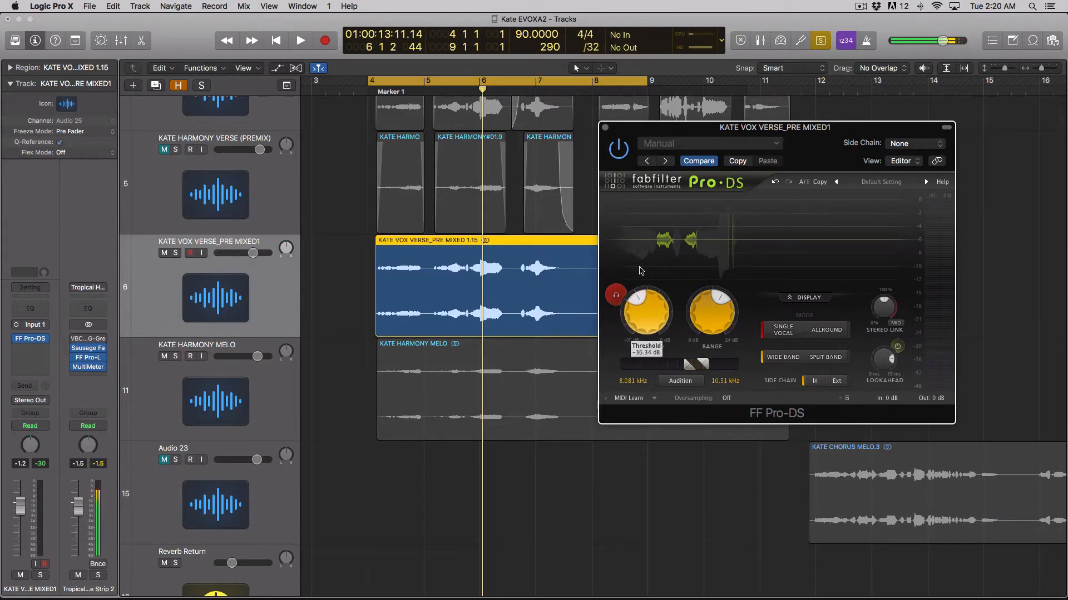
key(space)
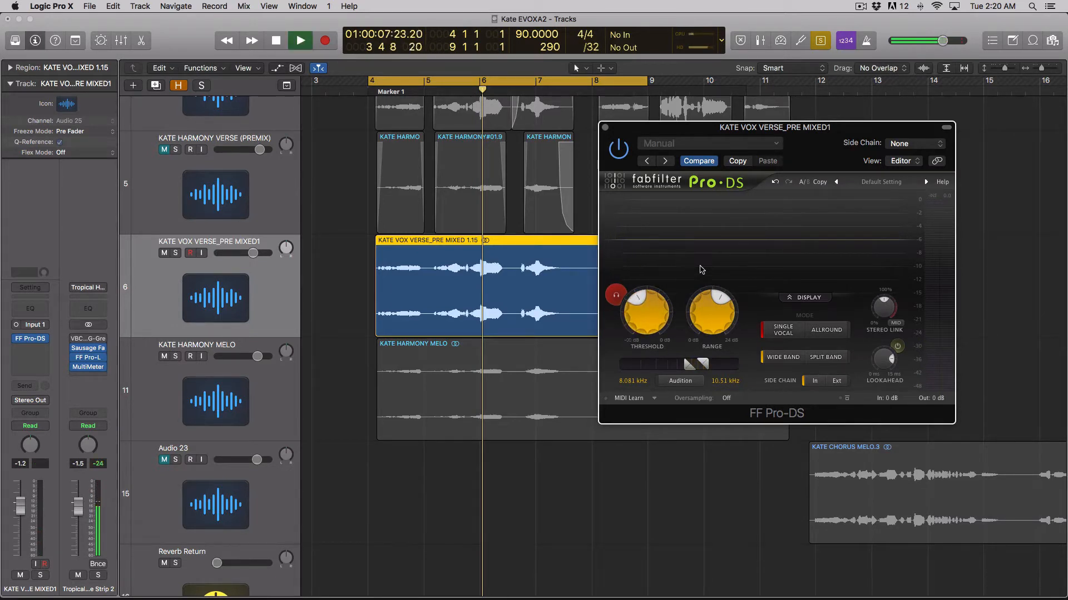
key(space)
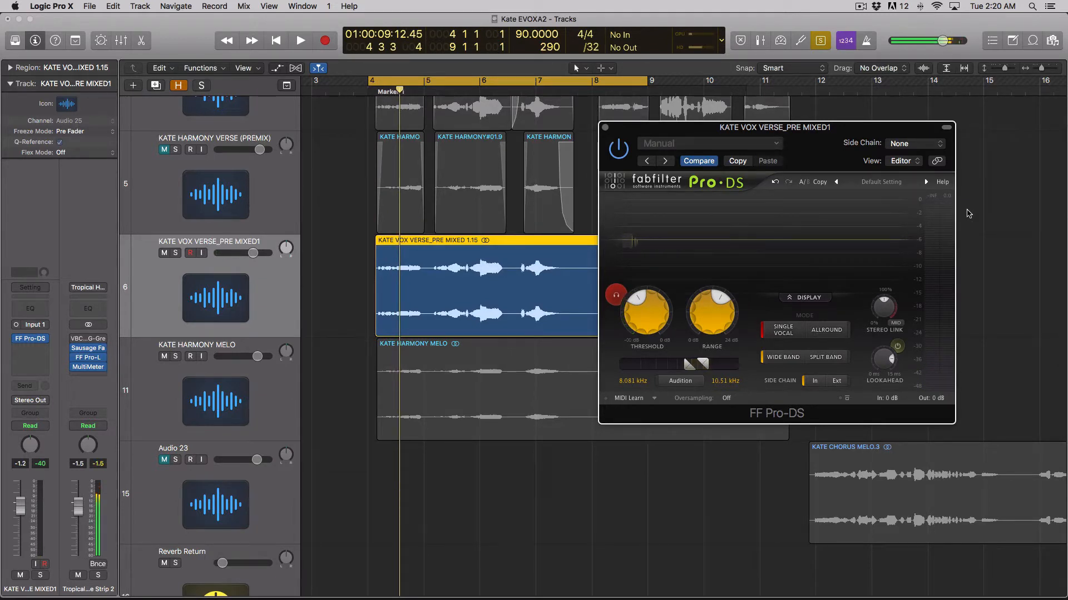
- Try a threshold of -INF dB, set it to -37.11 dB and listen to the triggered signal
drag(635, 329, 638, 436)
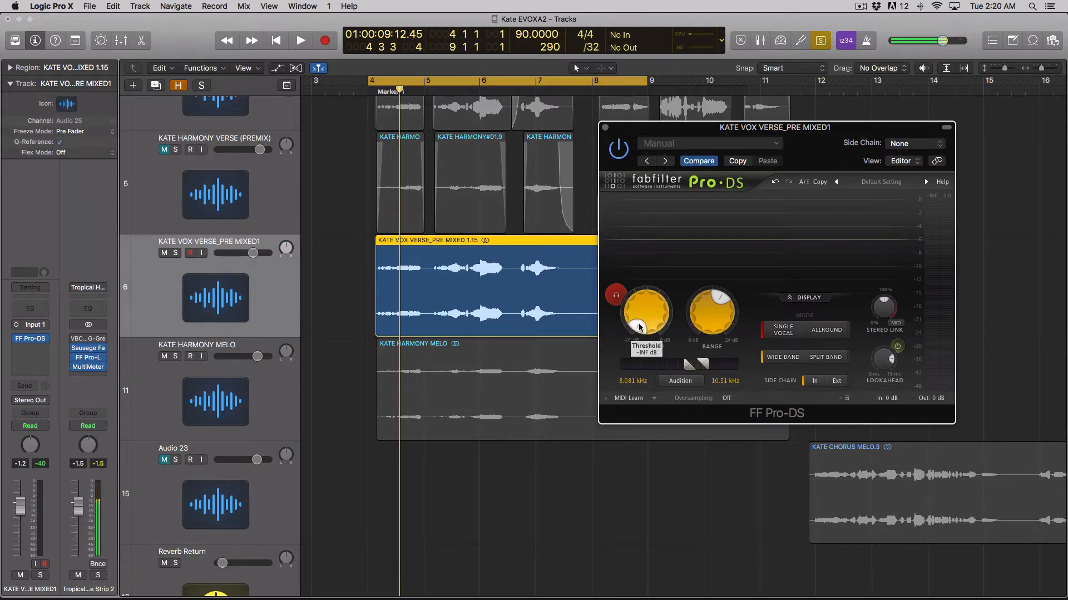
drag(638, 326, 633, 277)
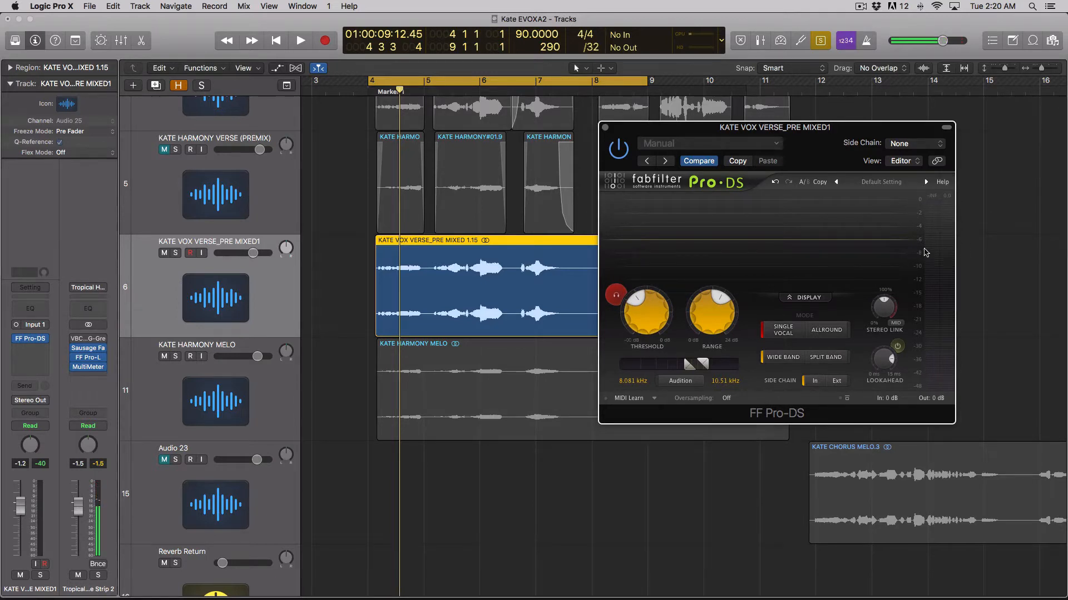
key(space)
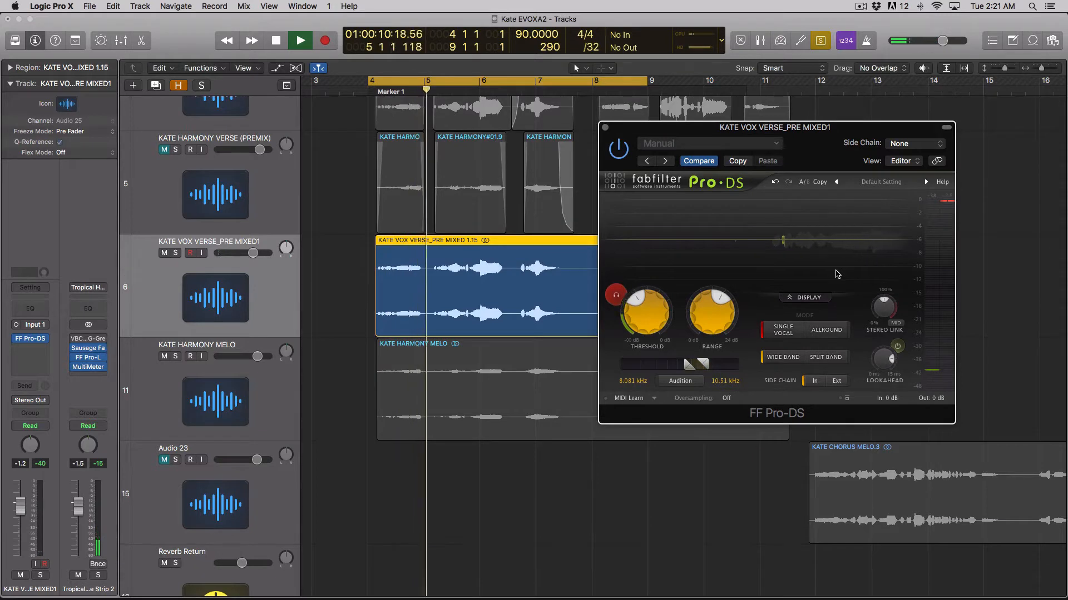
key(space)
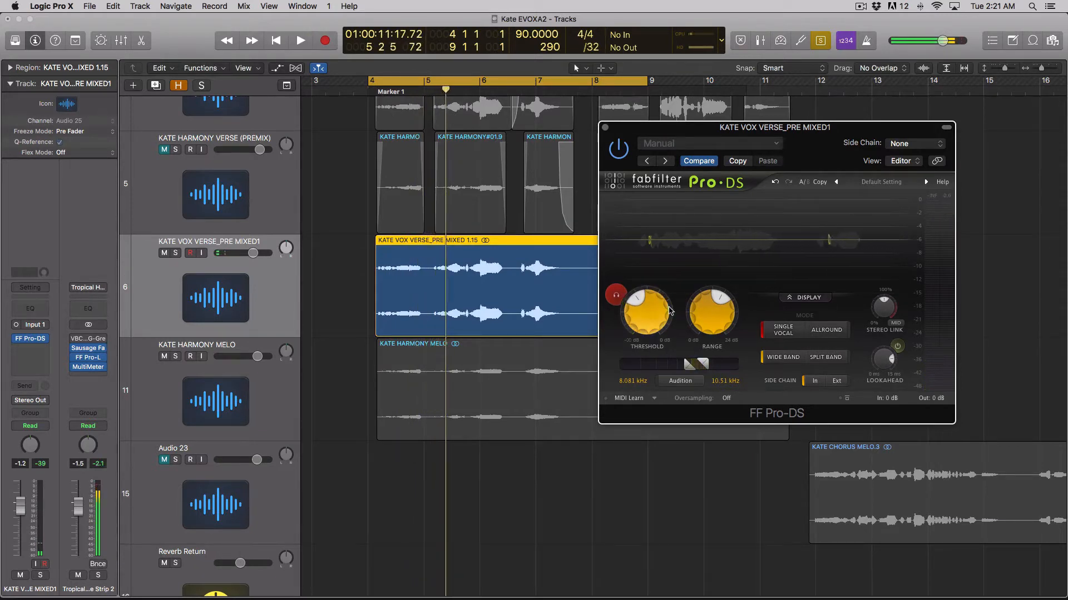
- Turn off trigger listening and lower the threshold to -38.65 dB while playing the soloed vocal
key(ctrl+s)
click(612, 299)
key(ctrl+s)
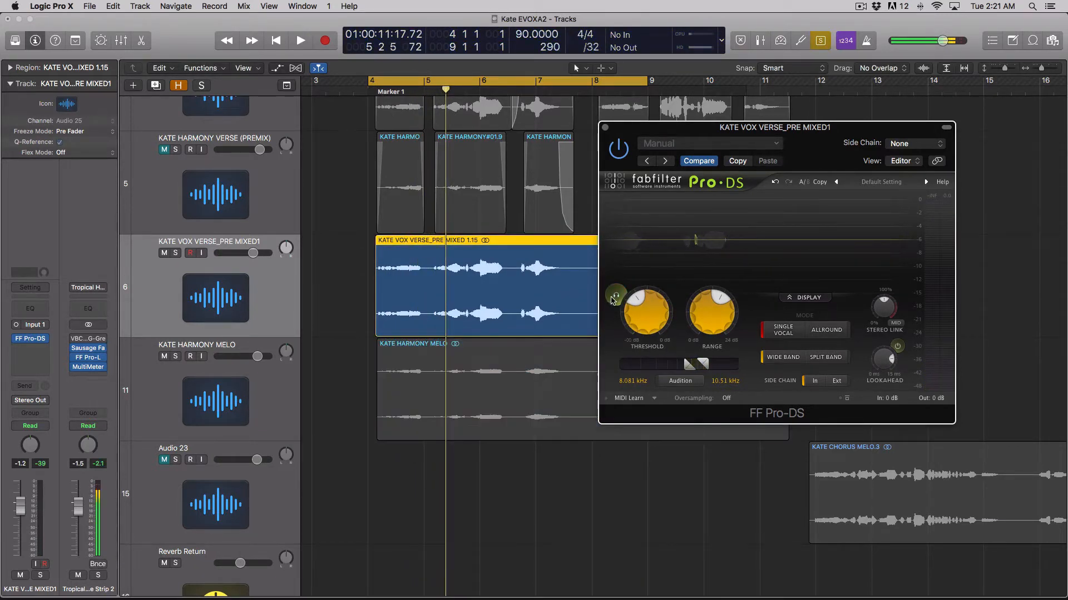
key(space)
mouse_move(647, 310)
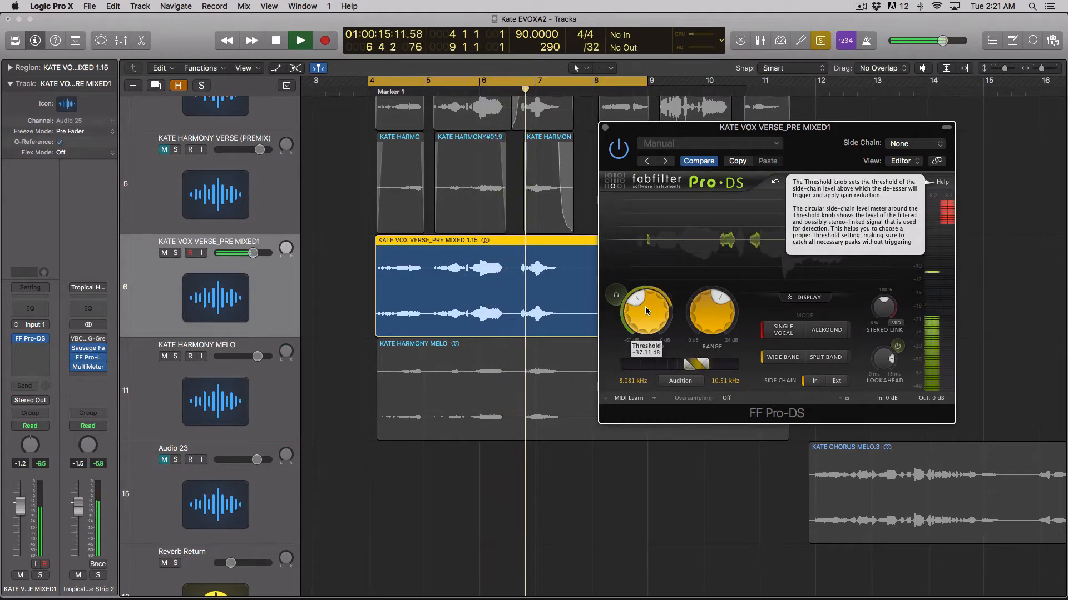
drag(645, 305, 637, 312)
key(space)
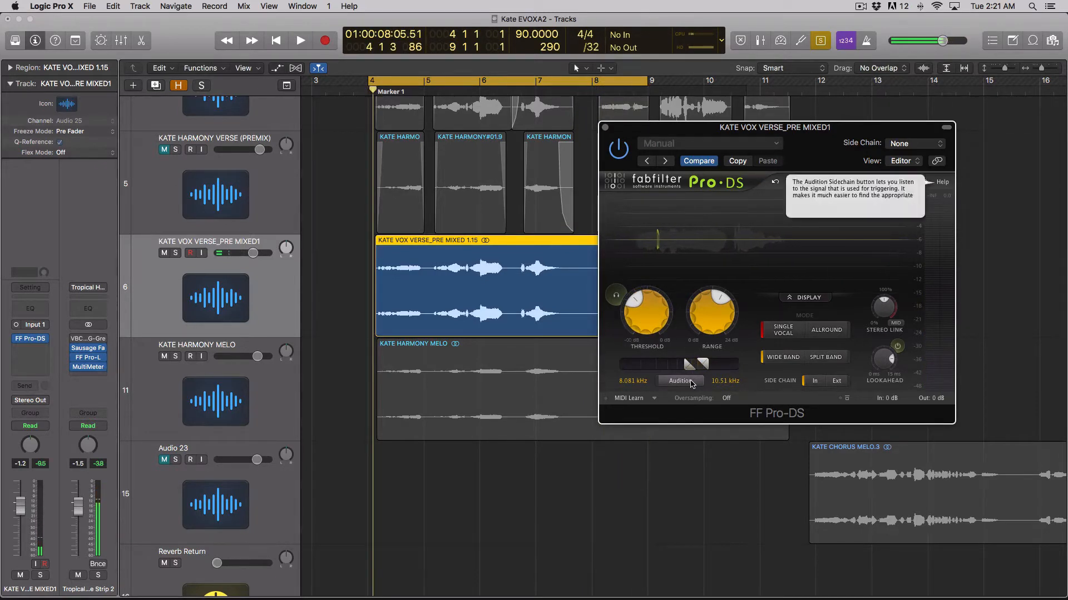
- Widen the side-chain range to 7.084–11.29 kHz while auditioning the side-chain signal, and switch the audition off
click(692, 382)
key(space)
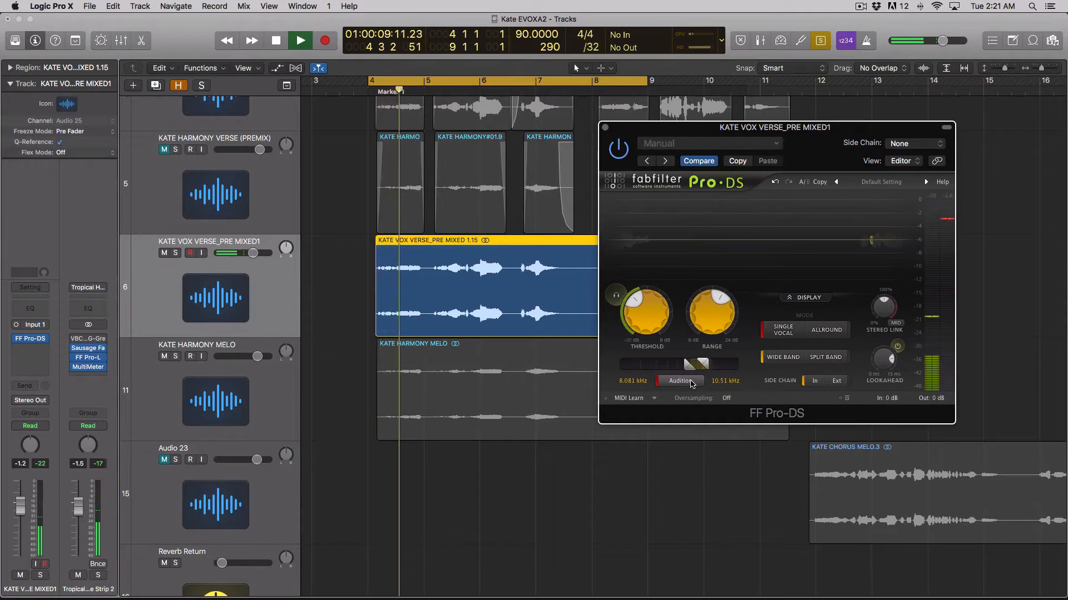
drag(704, 364, 679, 365)
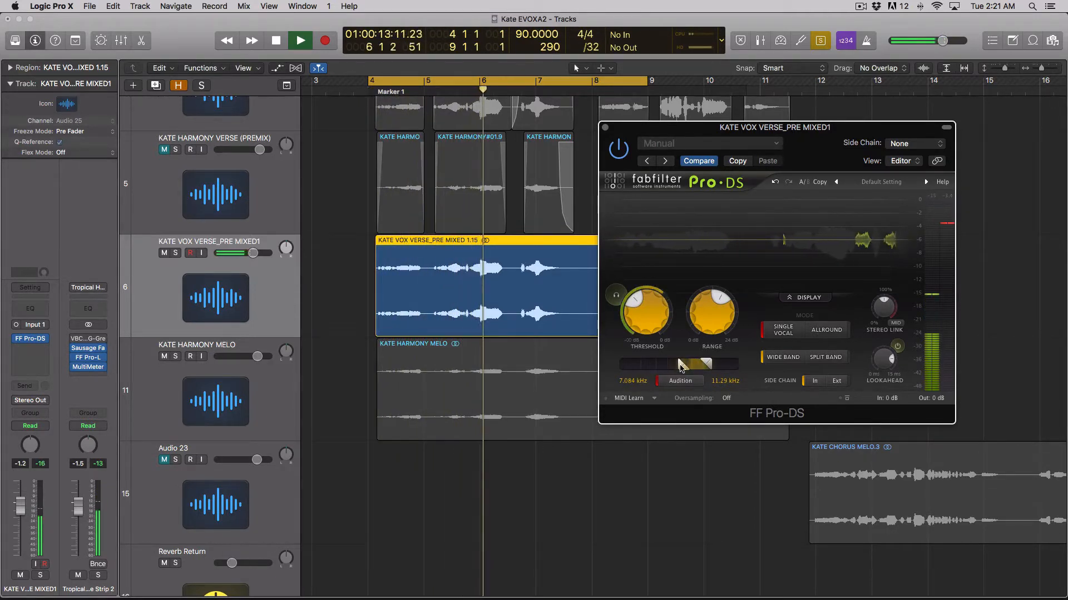
key(space)
click(682, 381)
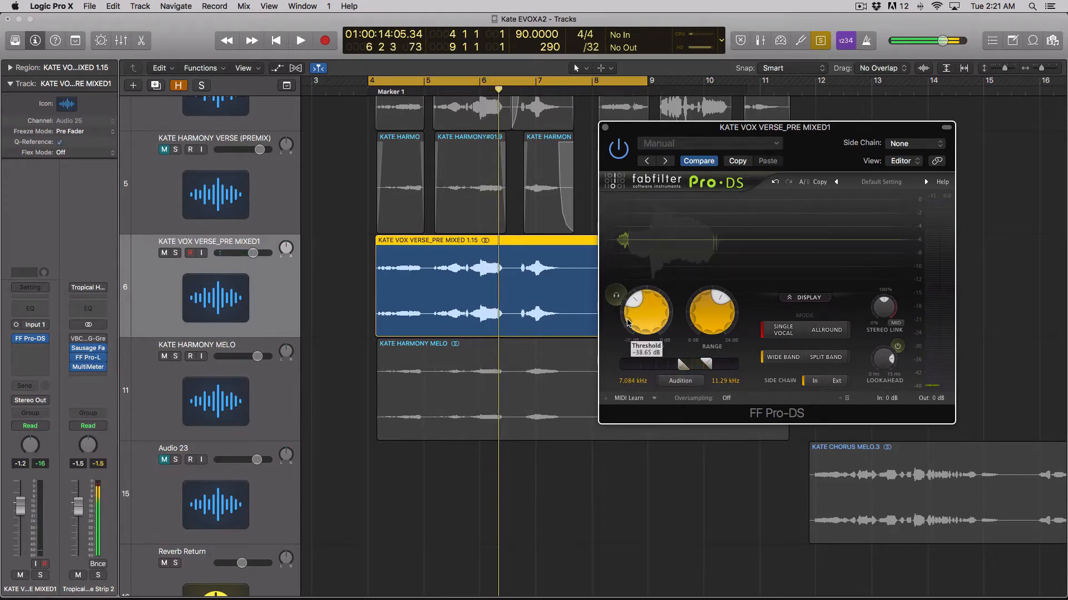
- Unsolo the verse vocal and mute the harmony melody track during playback
key(ctrl+s)
key(space)
click(164, 356)
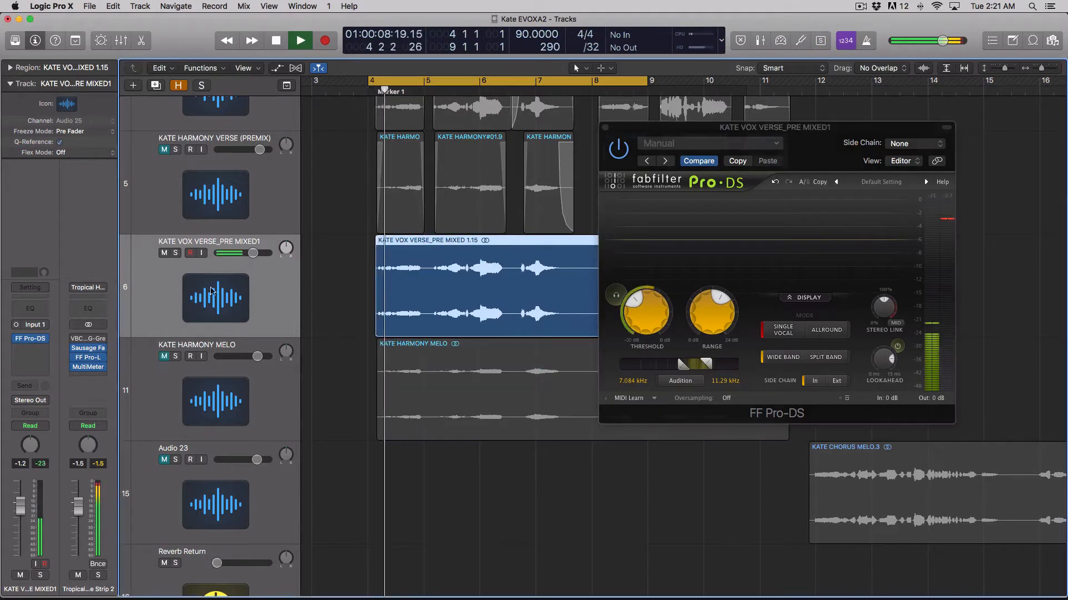
- Set the de-esser's threshold to -34.27 dB and upper frequency to 11.02 kHz, and reset the vocal track's volume to 0.0 dB
drag(253, 256, 266, 254)
drag(712, 357, 708, 358)
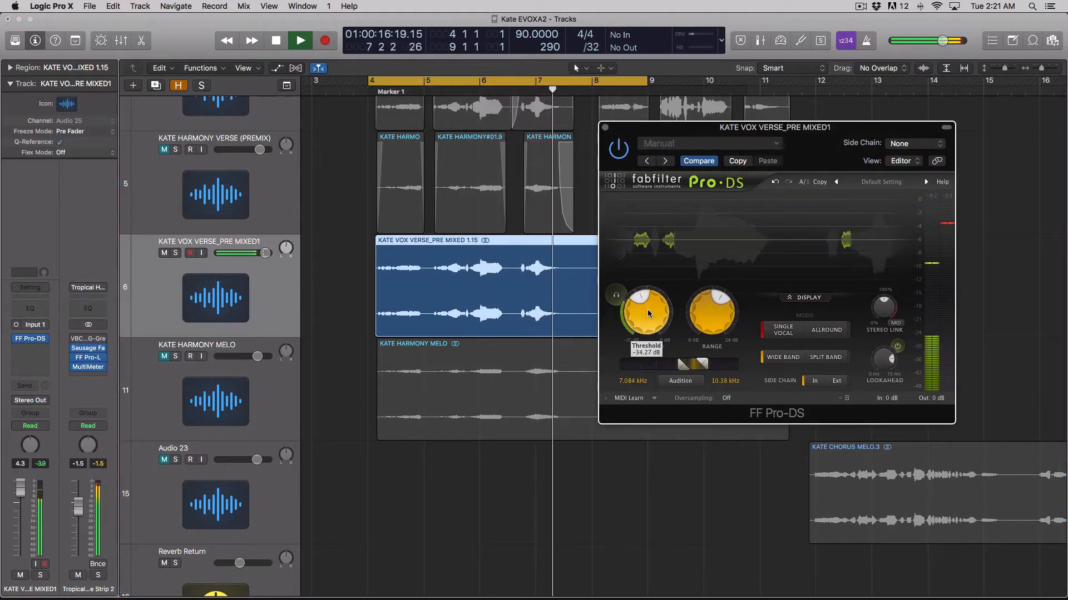
drag(265, 253, 269, 253)
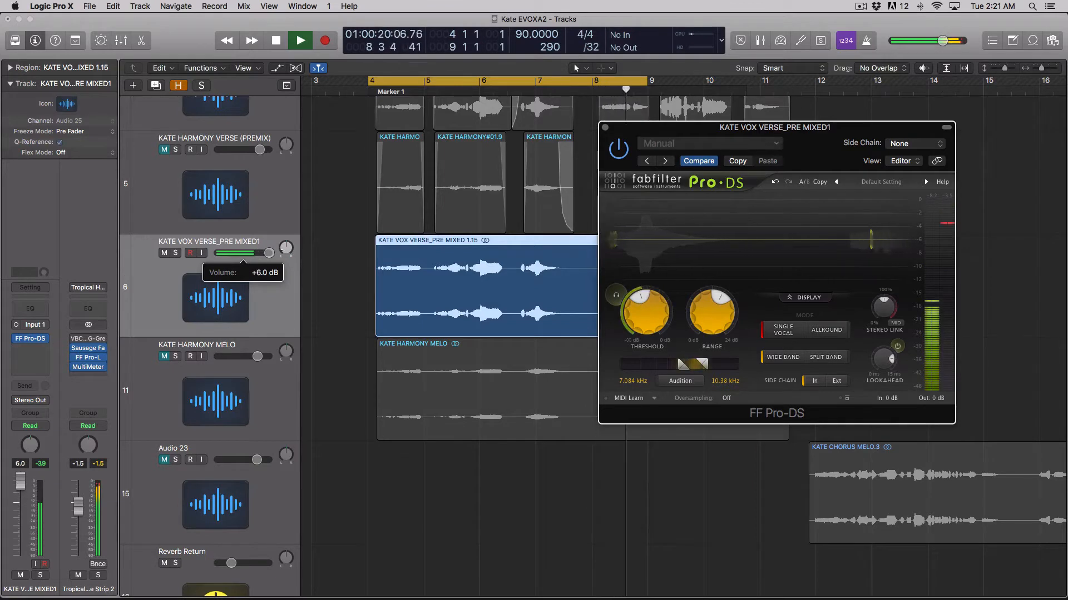
alt+click(268, 253)
key(space)
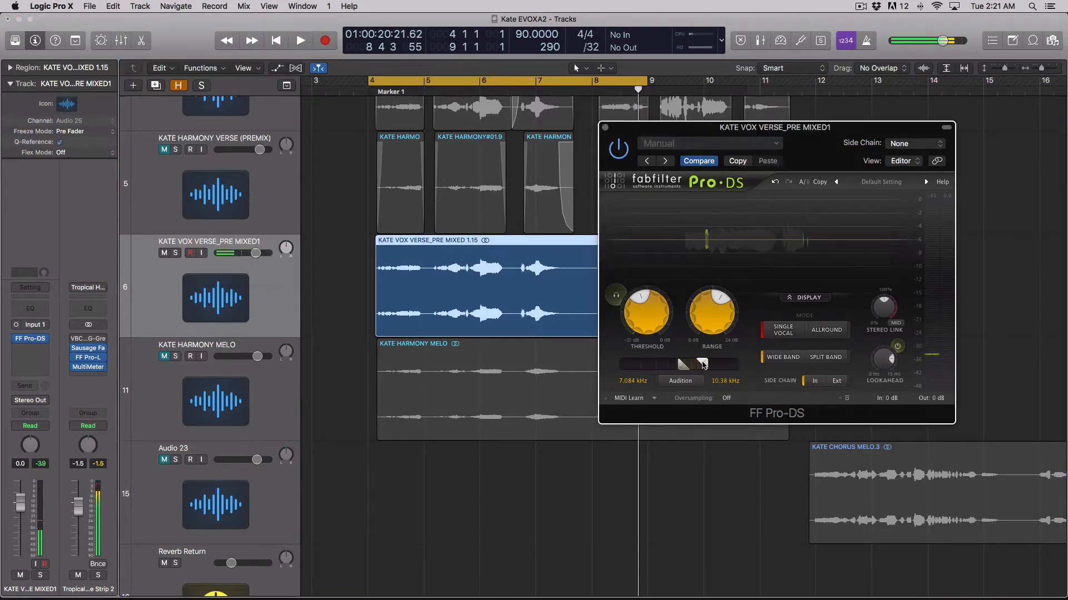
drag(702, 365, 706, 364)
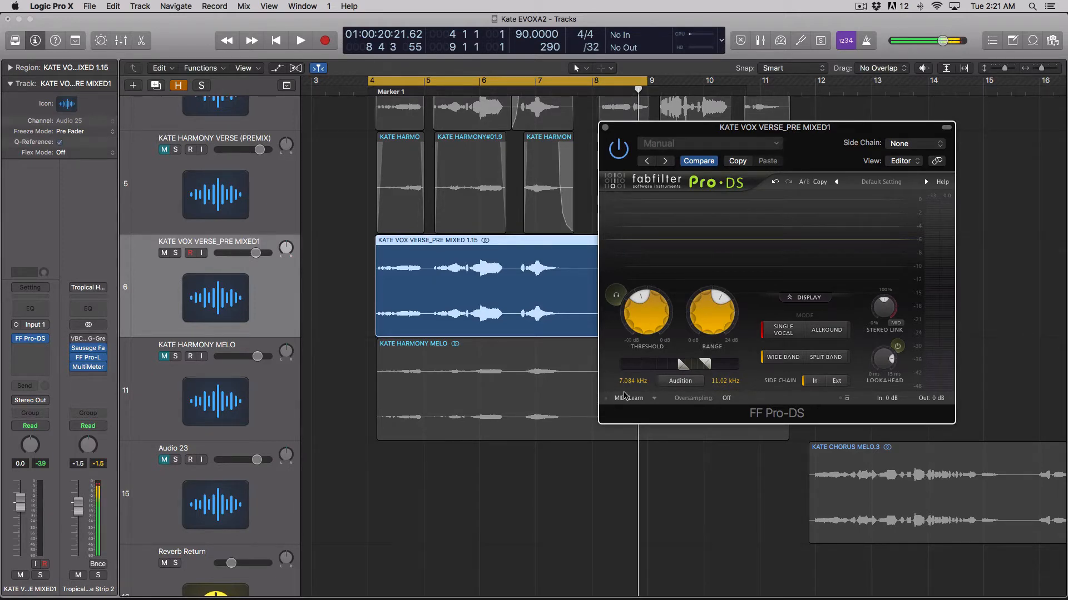
- Close the de-esser window and solo the selected pre-mixed verse vocal region
mouse_move(629, 398)
click(605, 127)
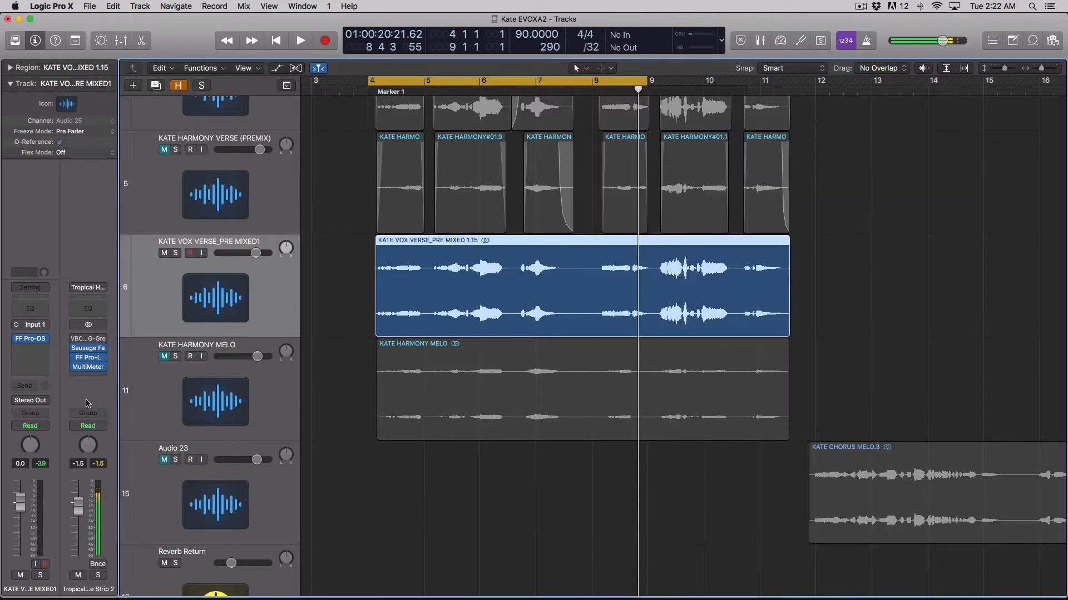
key(ctrl+s)
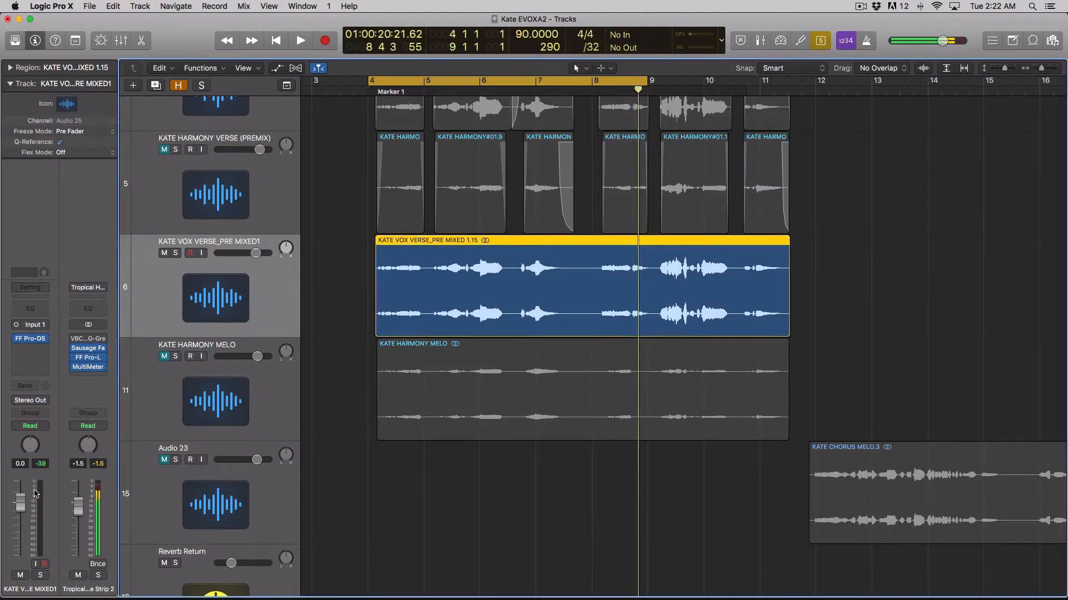
- Insert FabFilter Pro-Q 2 after the de-esser on the verse vocal track and move its window clear of the vocal region
click(30, 348)
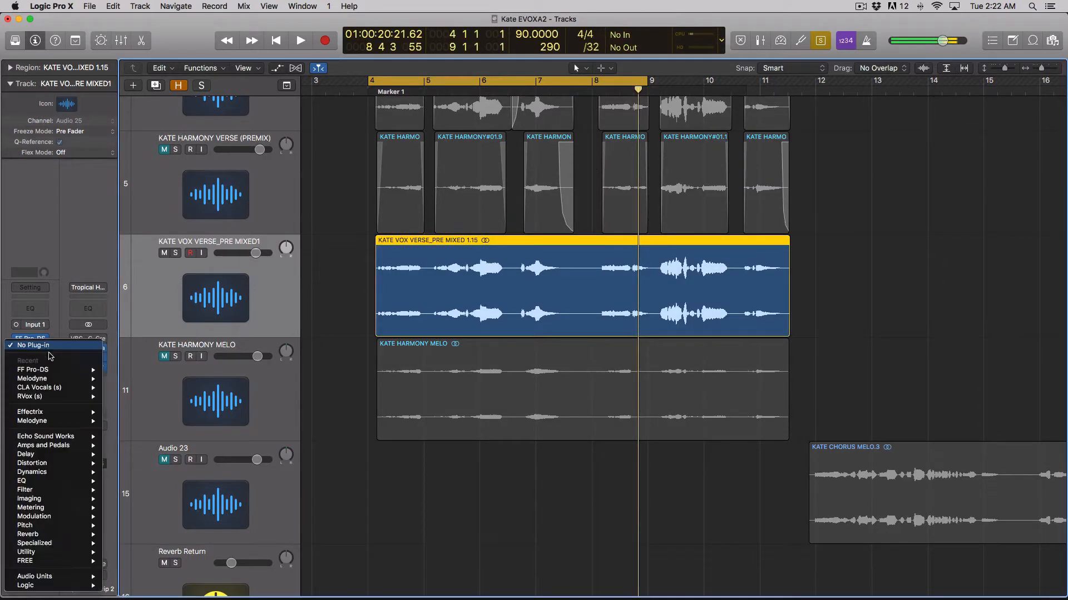
mouse_move(95, 576)
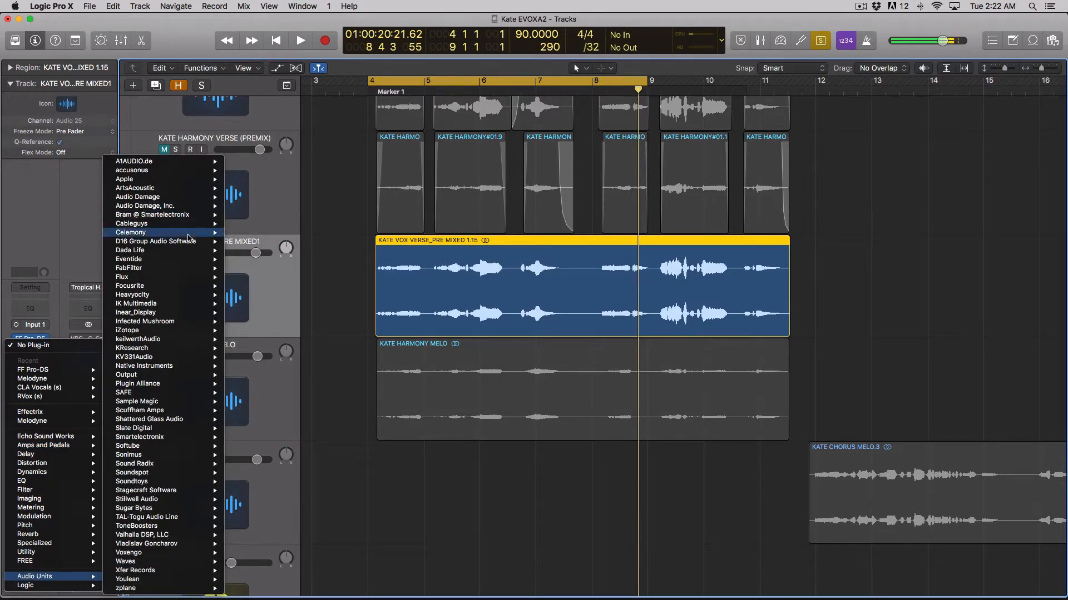
mouse_move(181, 269)
mouse_move(295, 335)
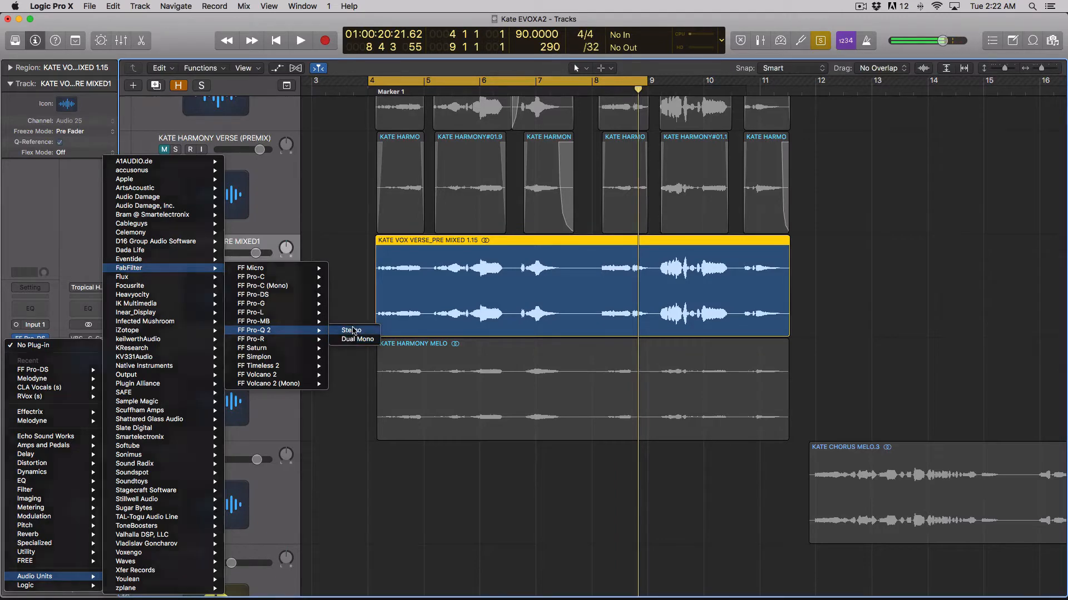
click(351, 339)
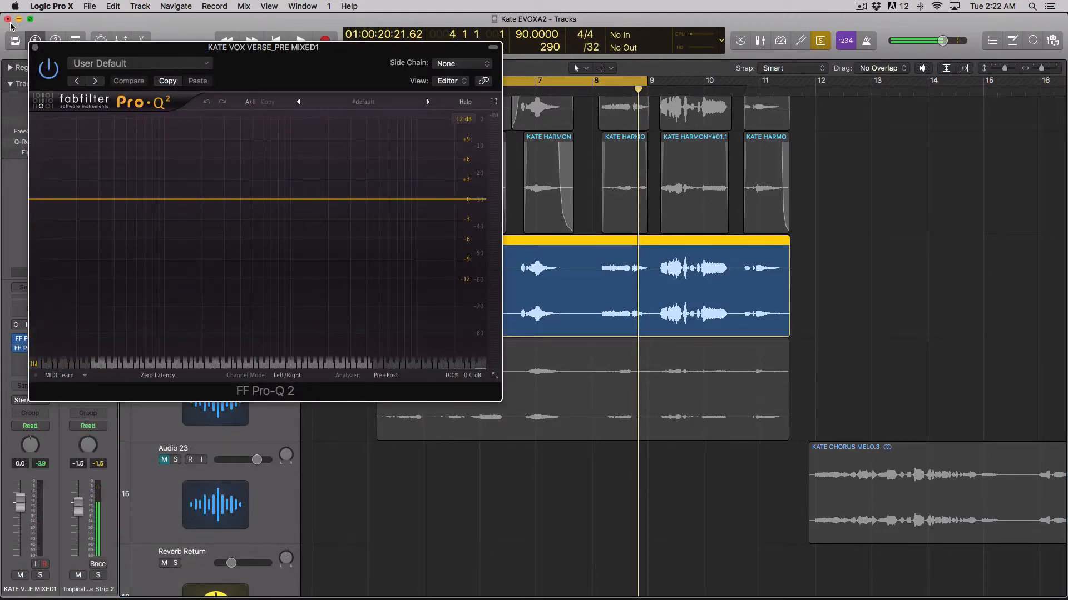
drag(44, 47, 669, 105)
click(353, 250)
click(427, 253)
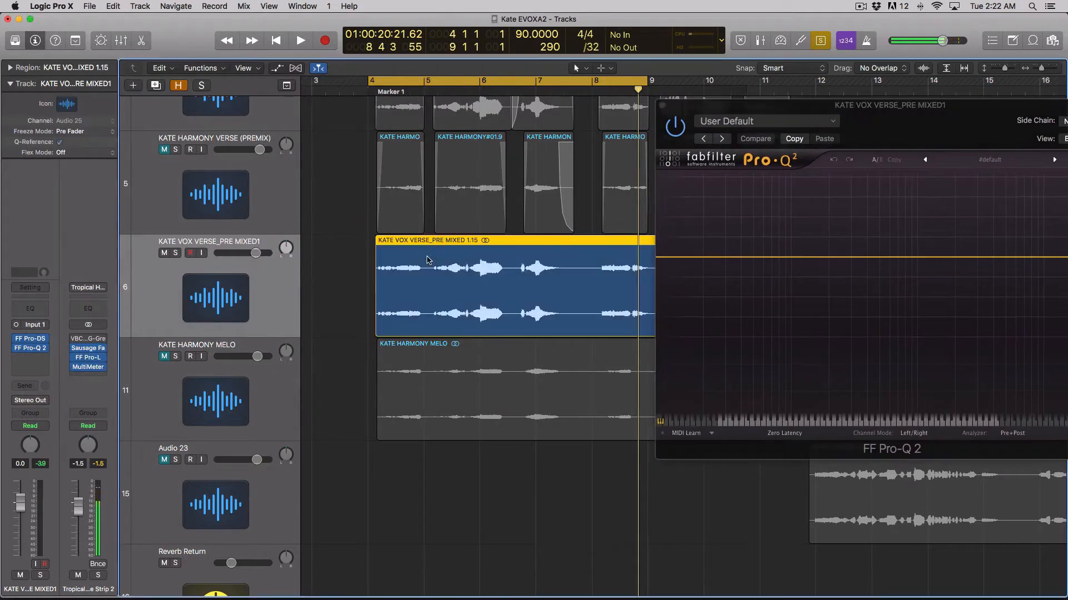
scroll(428, 253, up, 3)
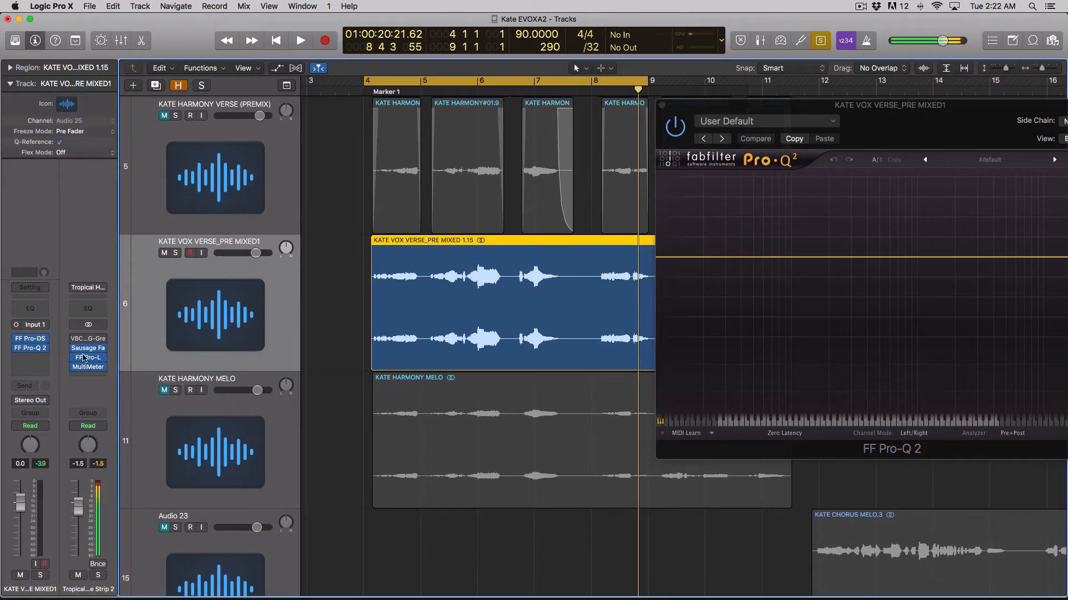
click(44, 339)
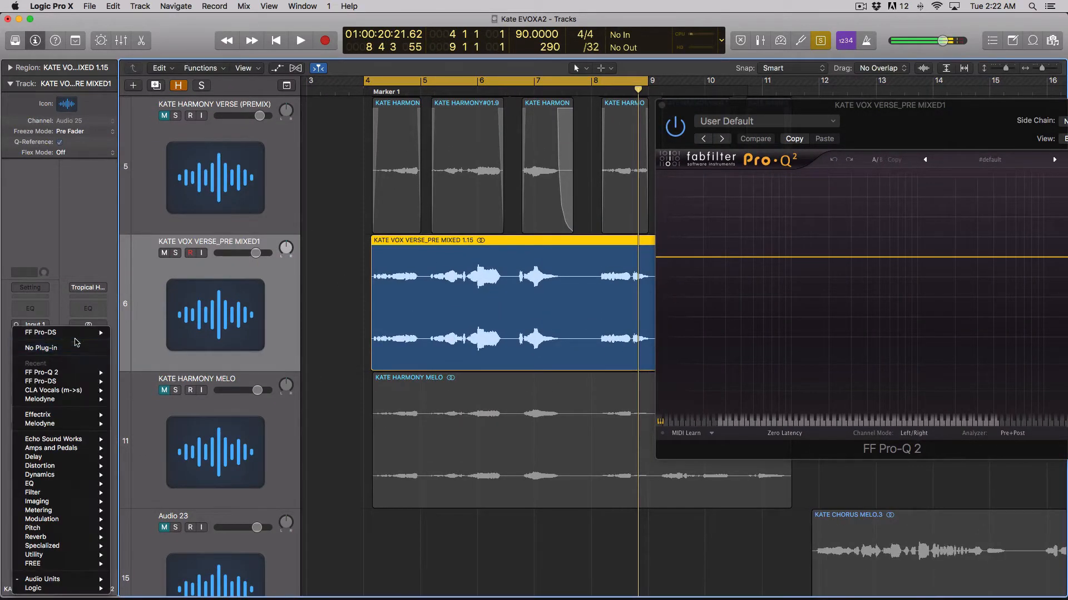
mouse_move(76, 385)
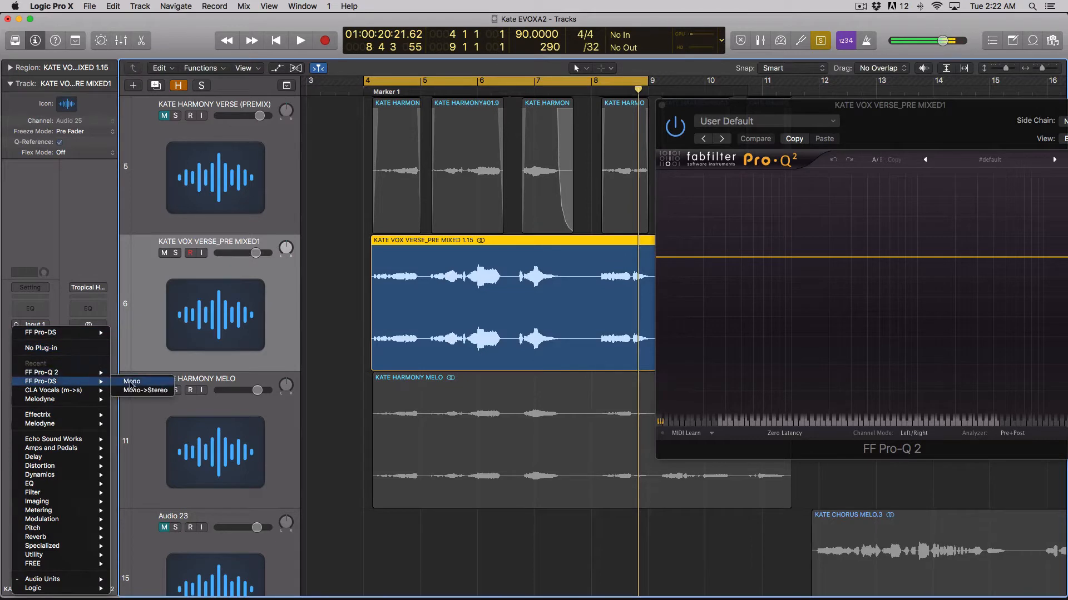
click(269, 323)
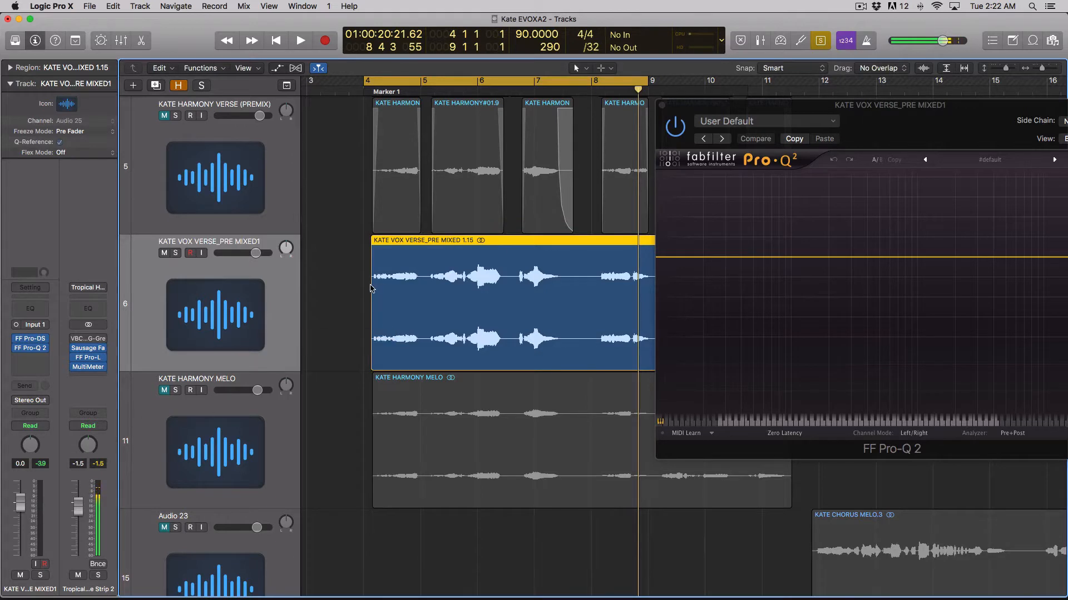
- Add a low cut band at about 20 Hz to the verse vocal's equalizer
drag(705, 105, 399, 142)
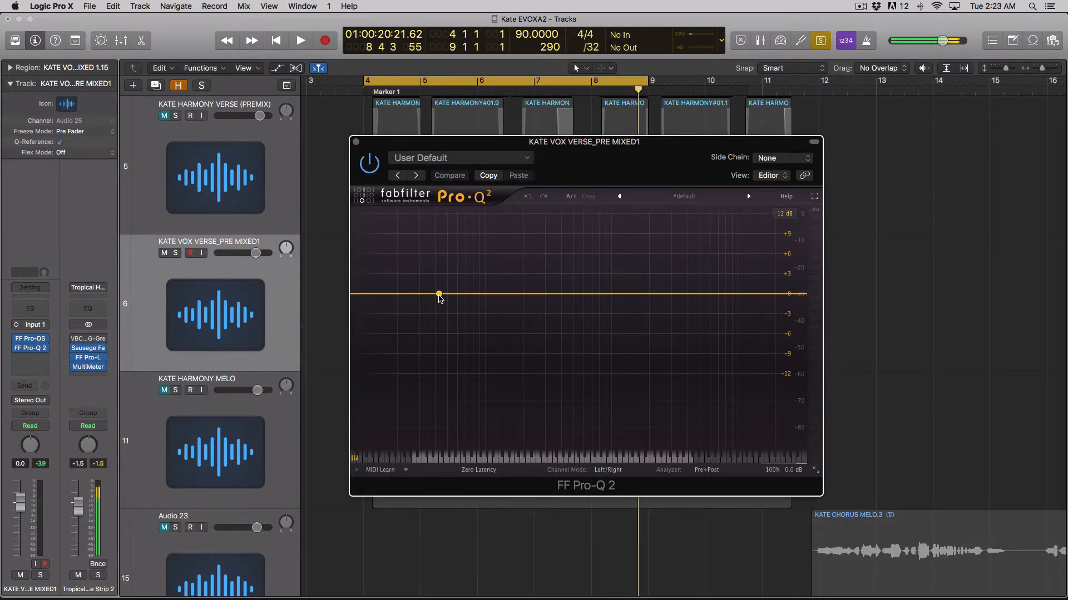
click(394, 294)
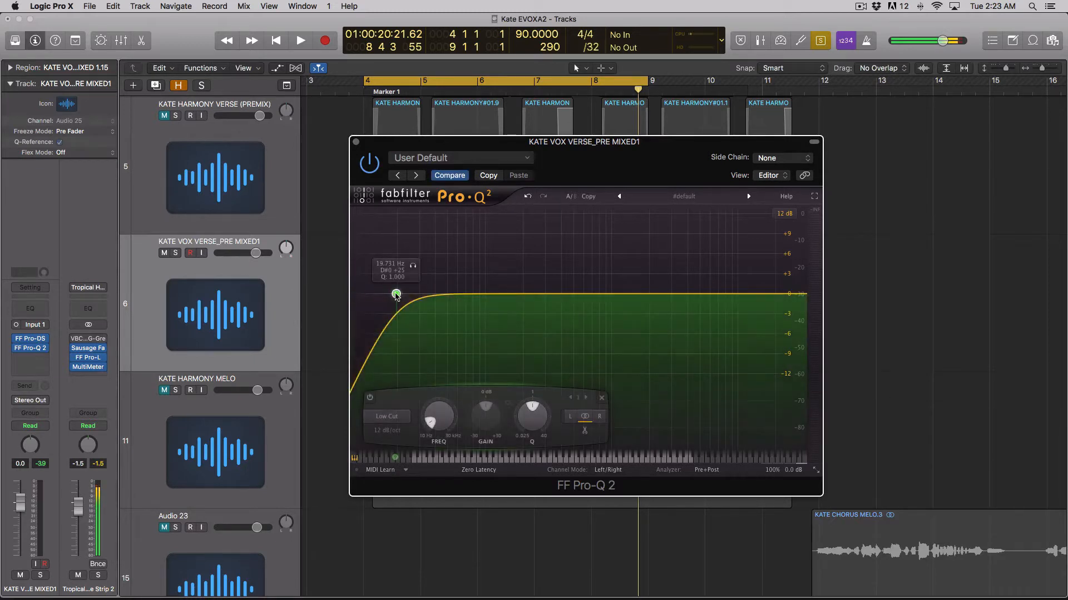
click(395, 417)
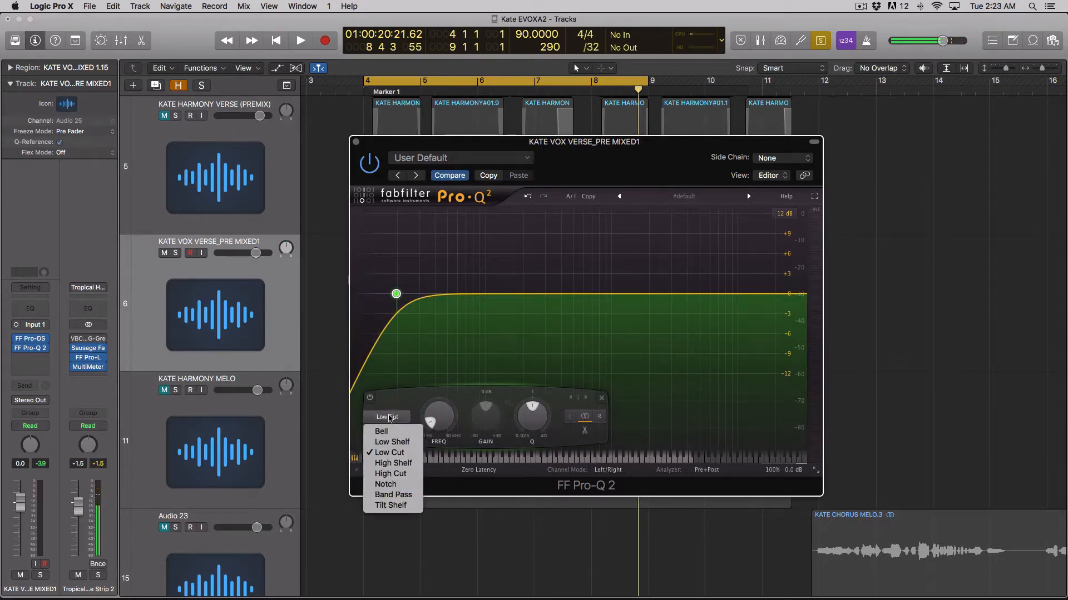
click(403, 415)
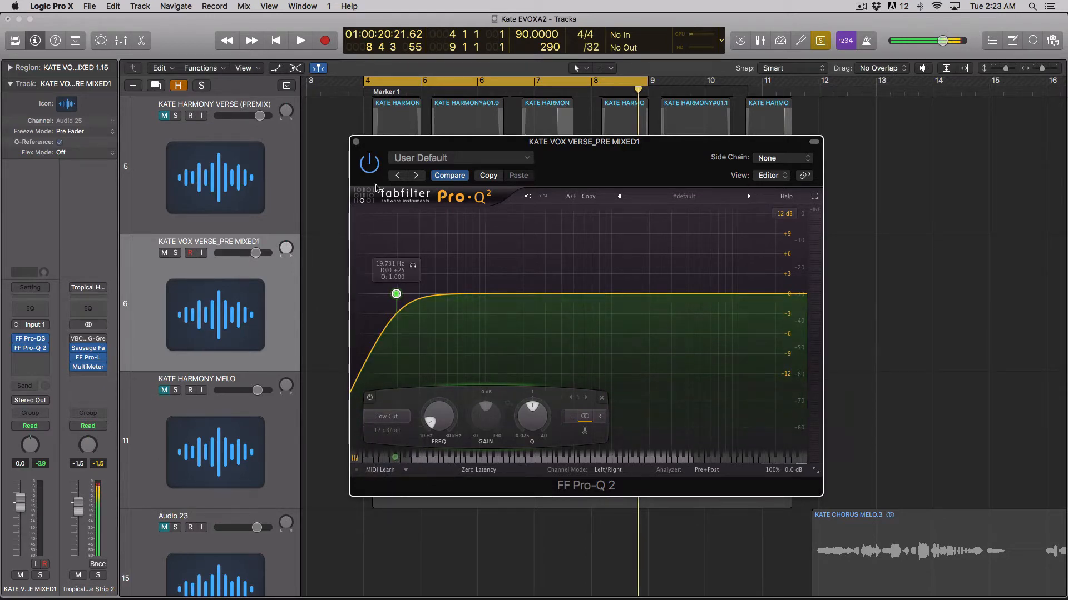
drag(426, 152, 643, 162)
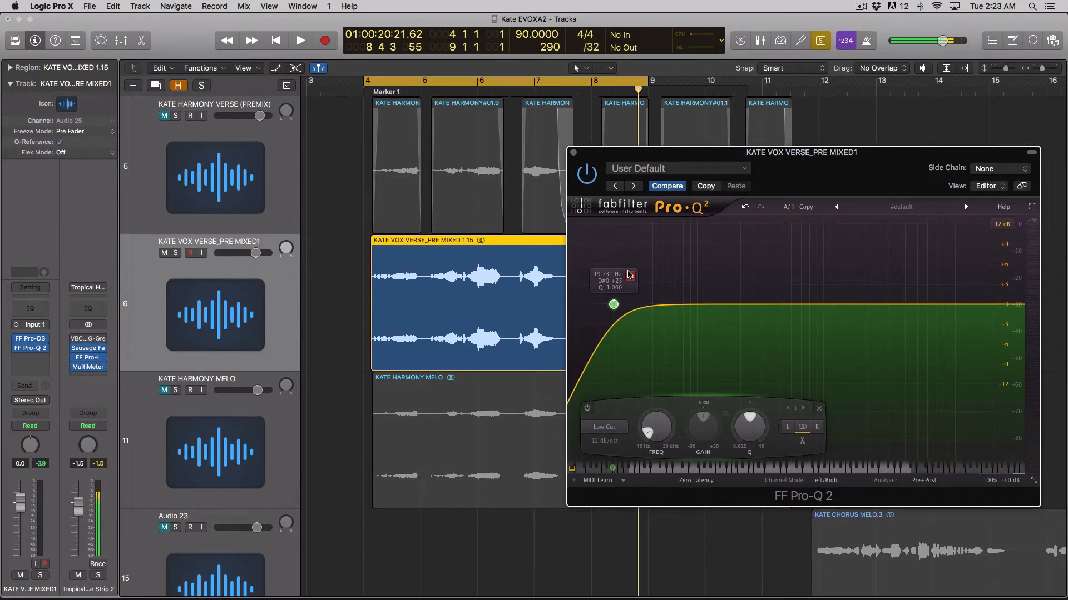
- Keep the band's shape as Low Cut and set its slope to 96 dB/oct
click(611, 431)
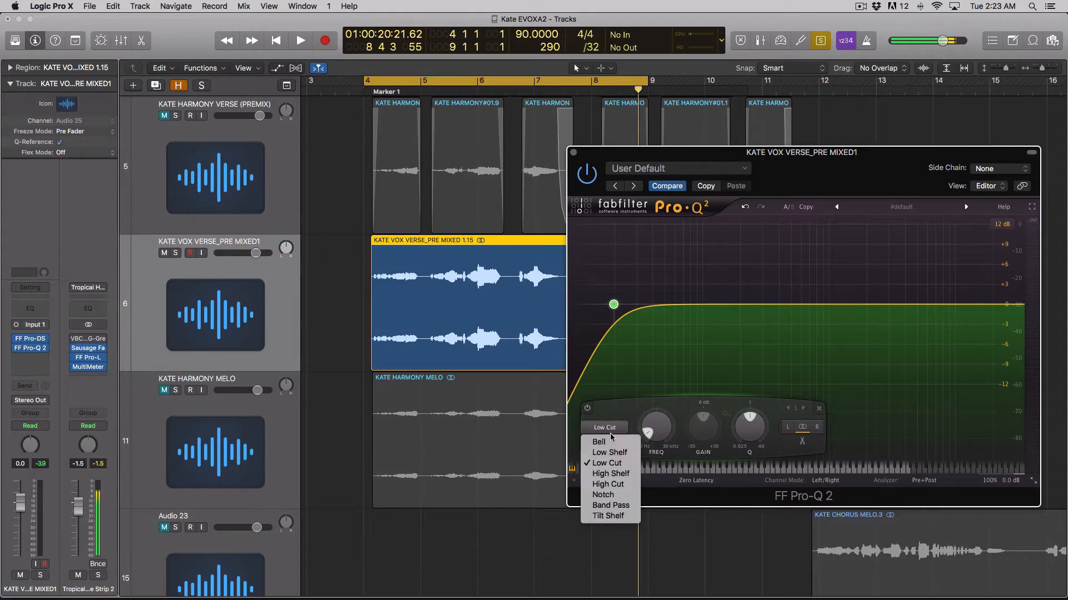
click(606, 463)
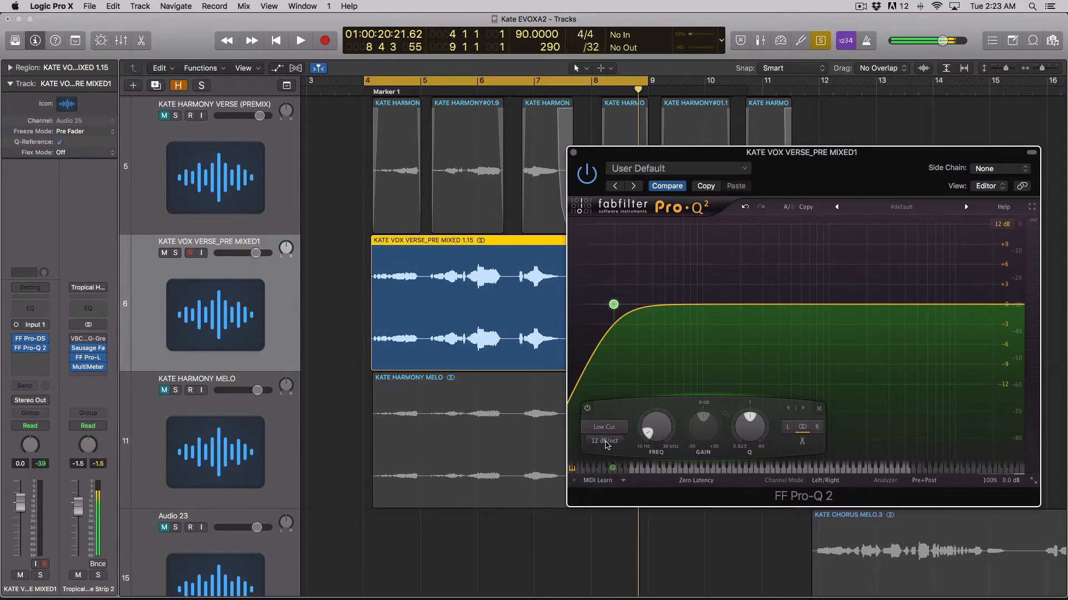
click(605, 441)
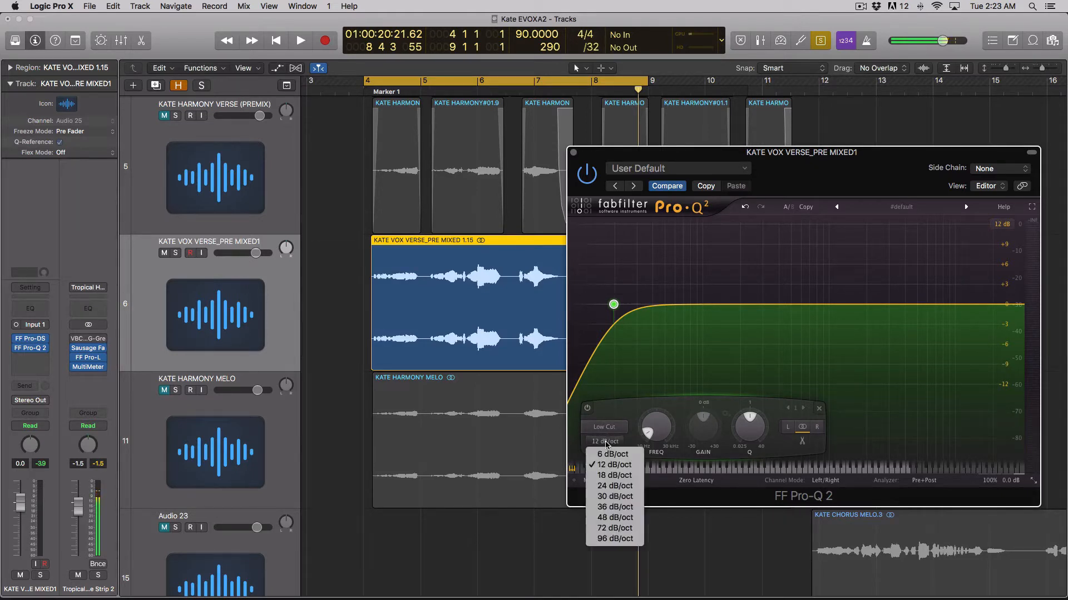
click(631, 539)
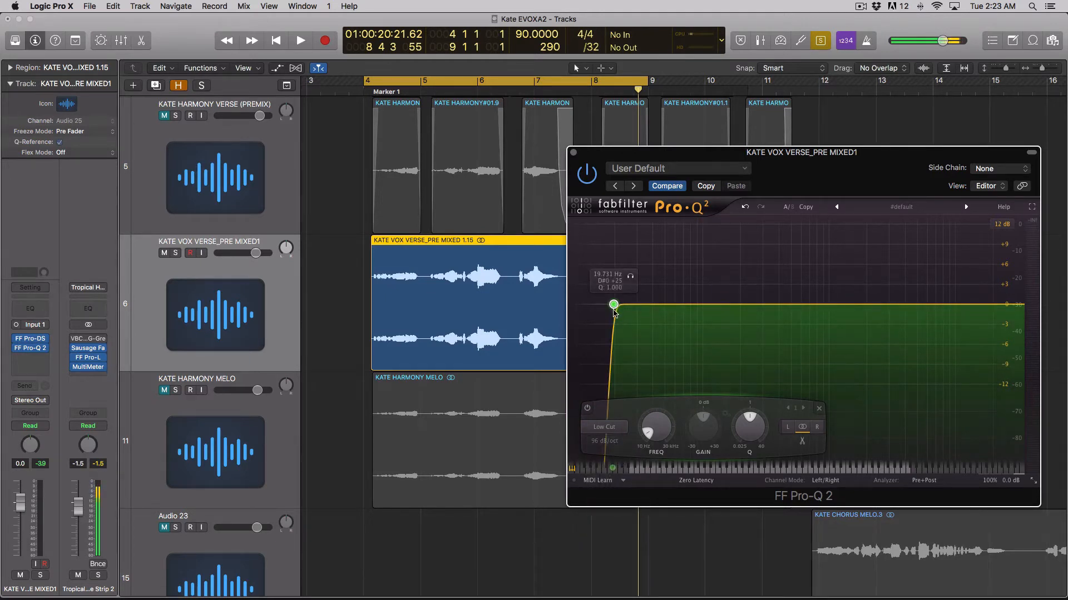
- Try a 6 dB/oct slope on the low cut band, and return it to 96 dB/oct
click(605, 442)
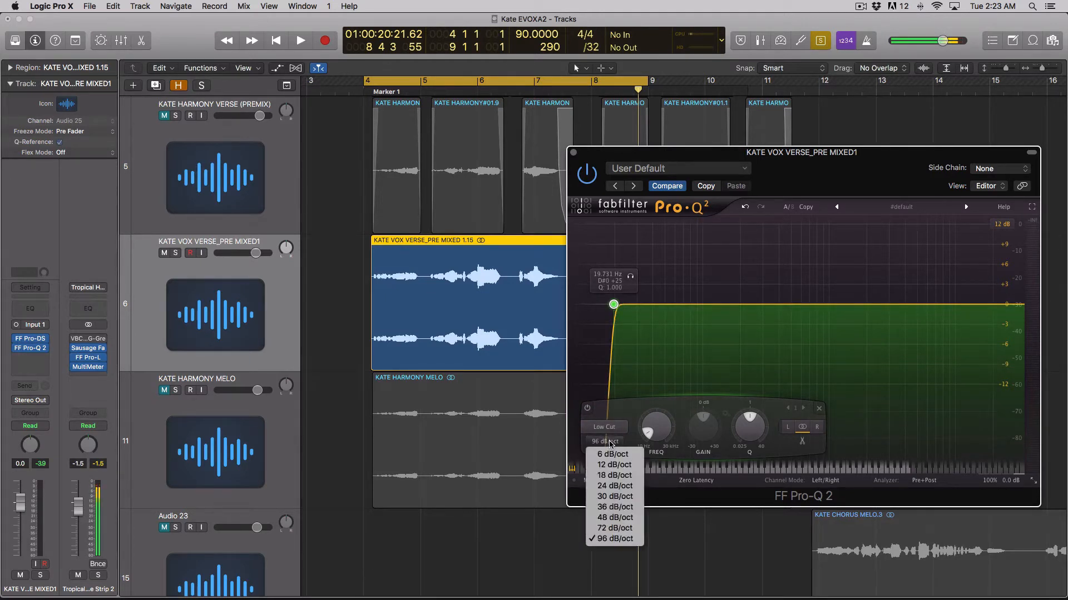
click(614, 316)
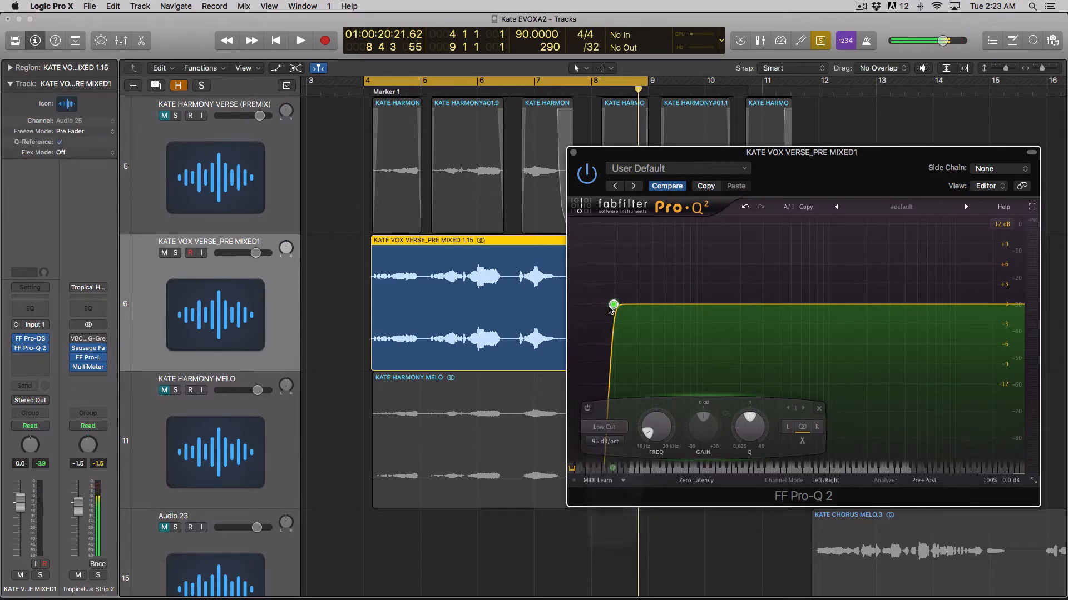
click(611, 448)
click(606, 449)
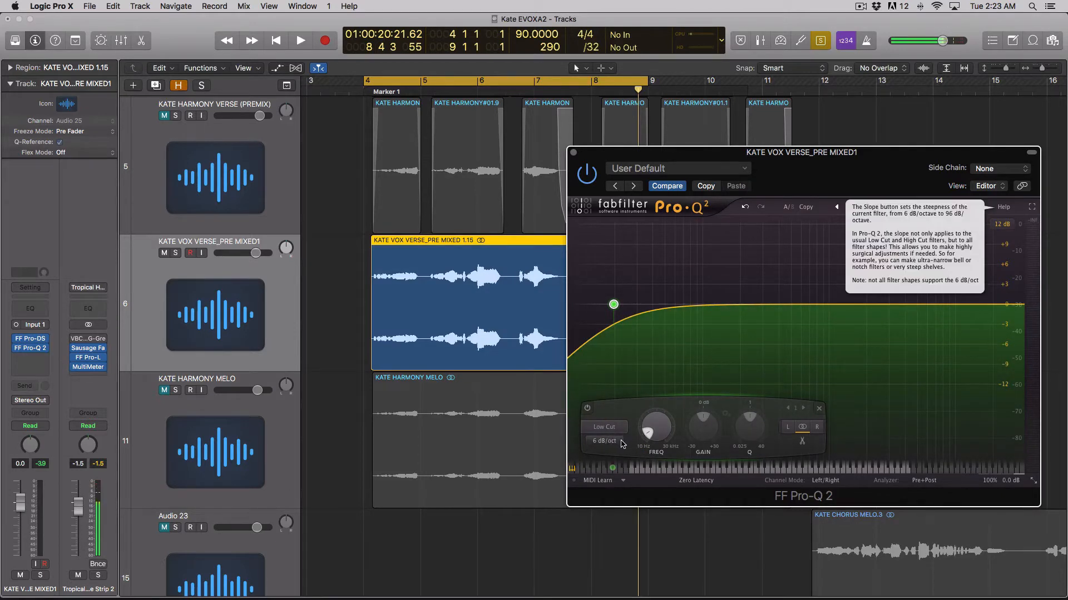
click(621, 443)
click(621, 539)
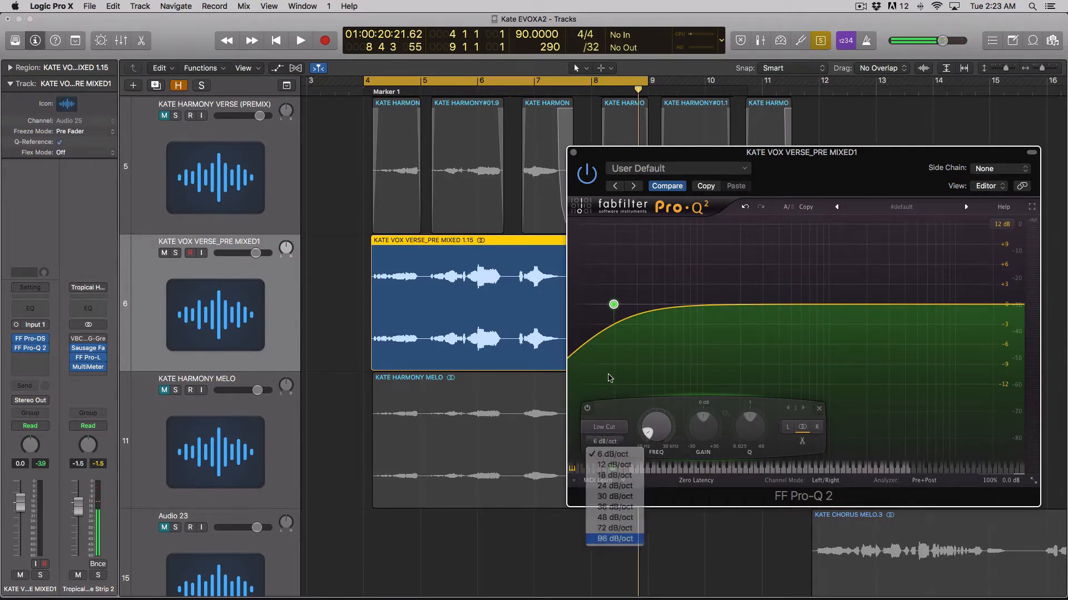
- Raise the low cut frequency to about 80 Hz and play the vocal to check the cut against its spectrum
drag(614, 305, 629, 307)
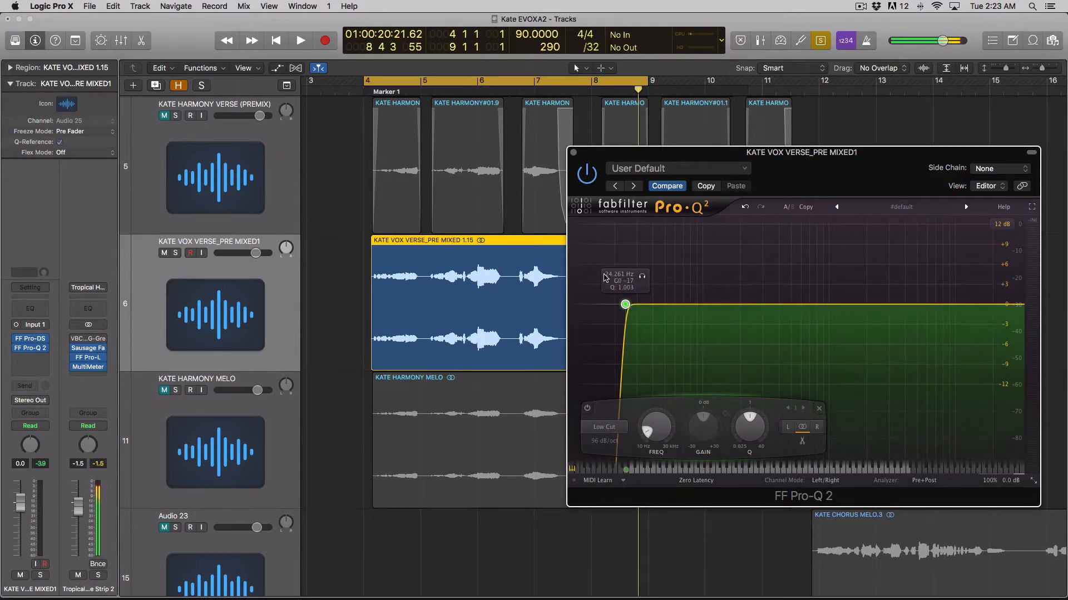
drag(628, 306, 694, 313)
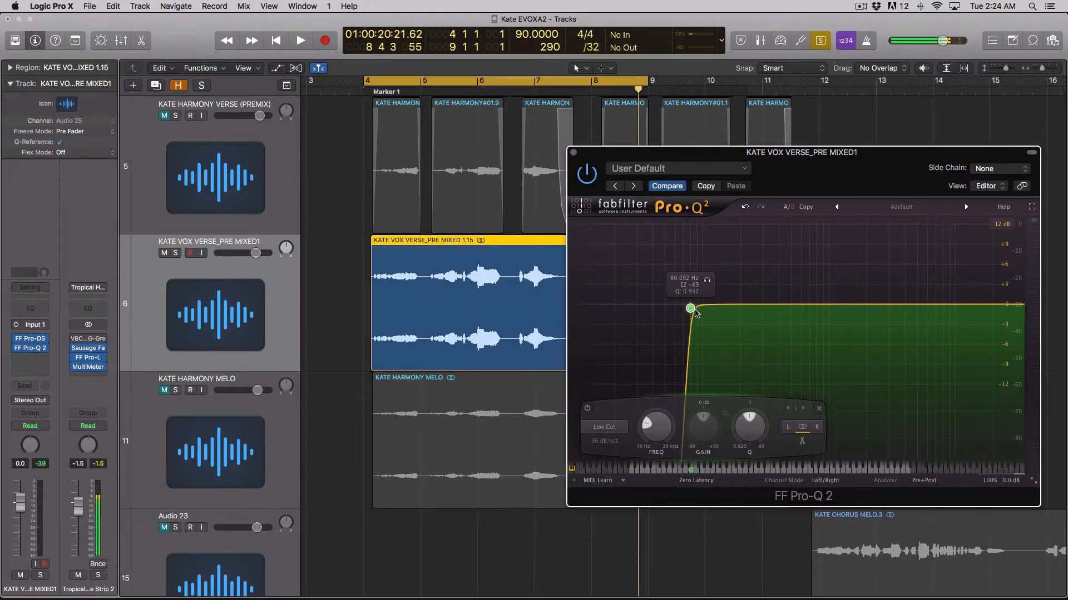
key(space)
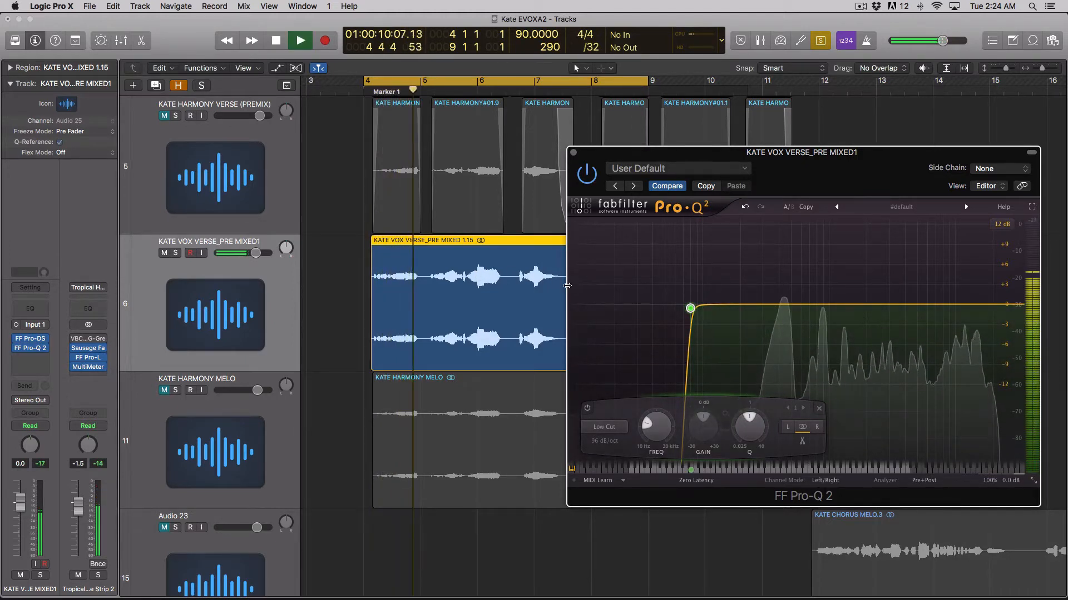
click(707, 281)
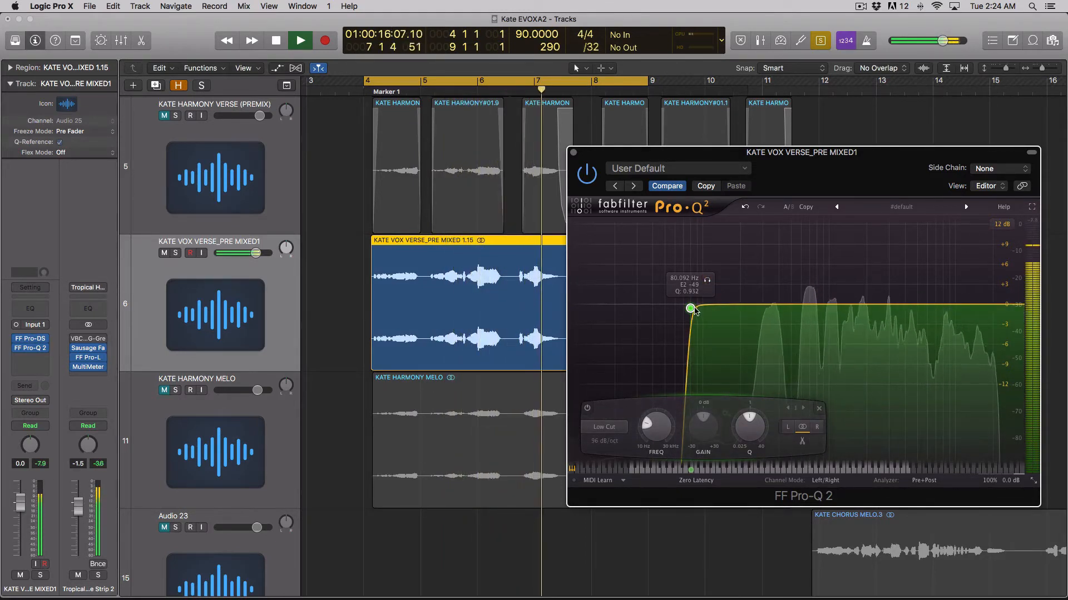
key(space)
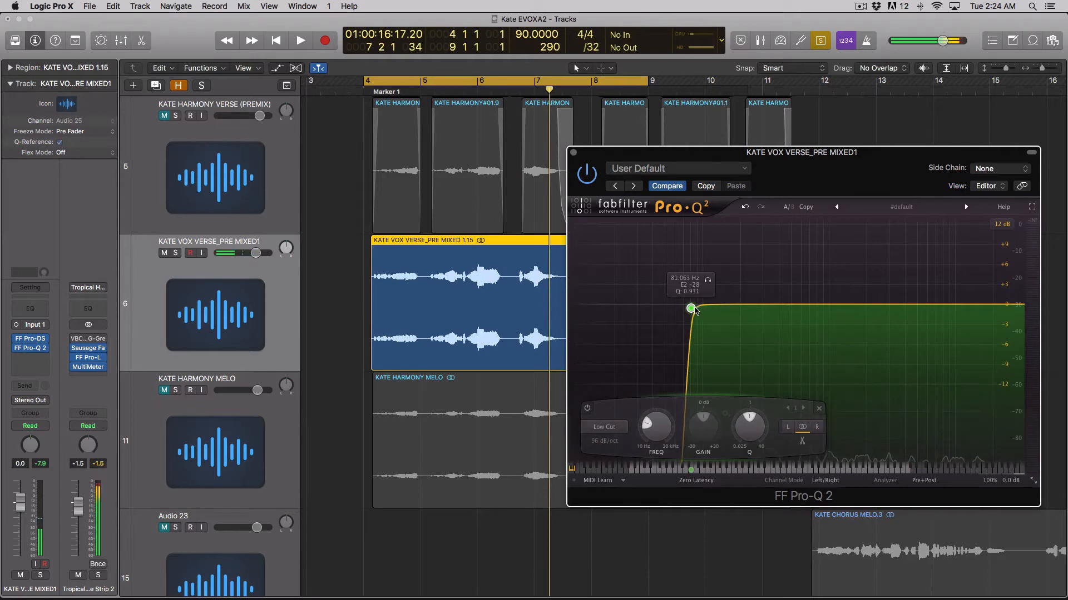
- Raise the low cut frequency to about 125 Hz and audition the band alone while playing the vocal
drag(698, 310, 718, 312)
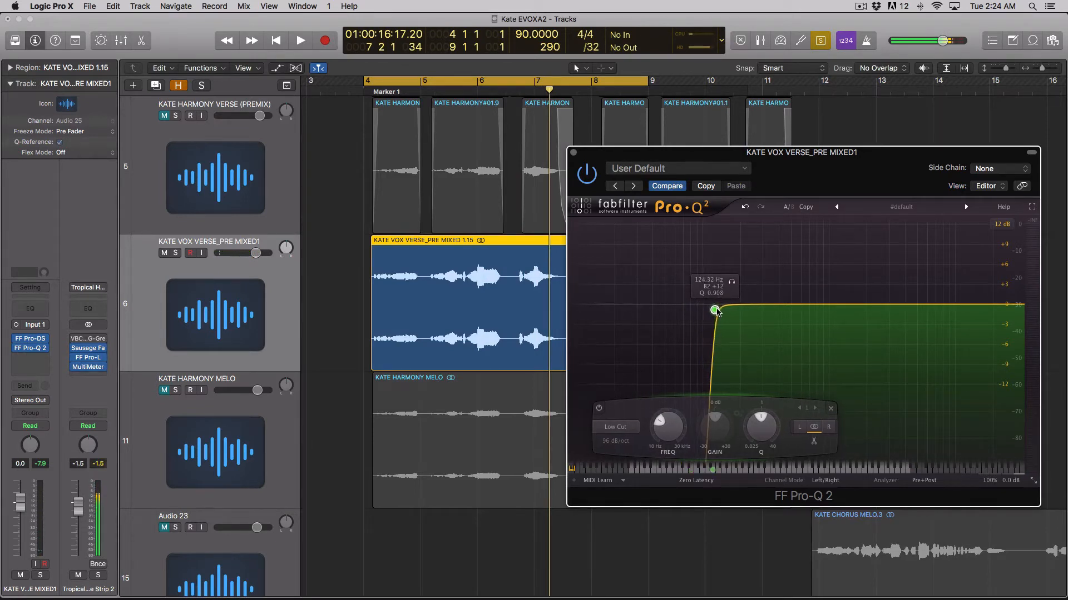
click(732, 282)
key(space)
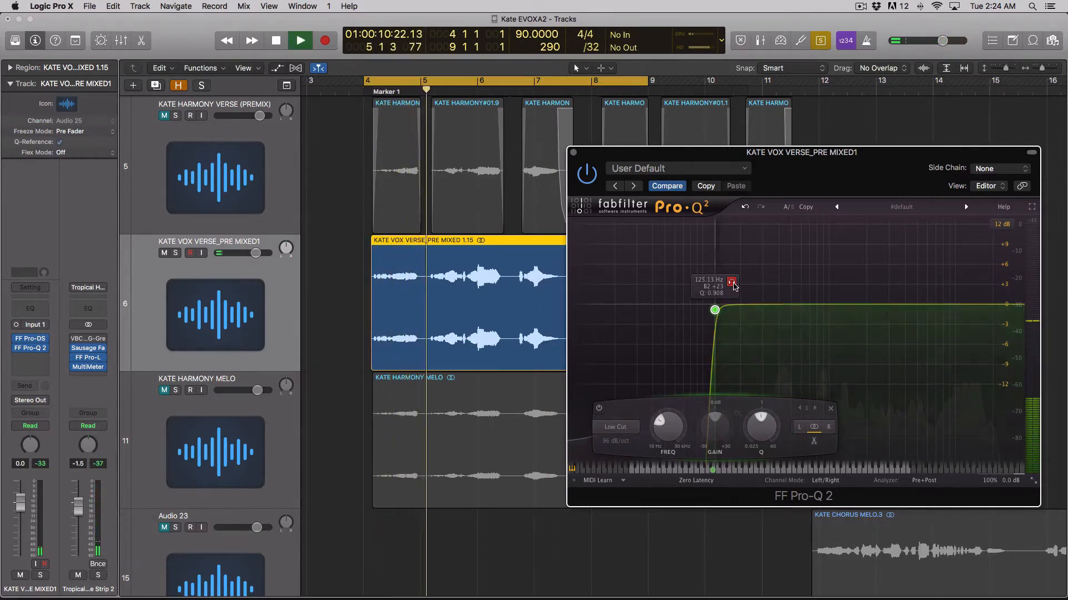
key(space)
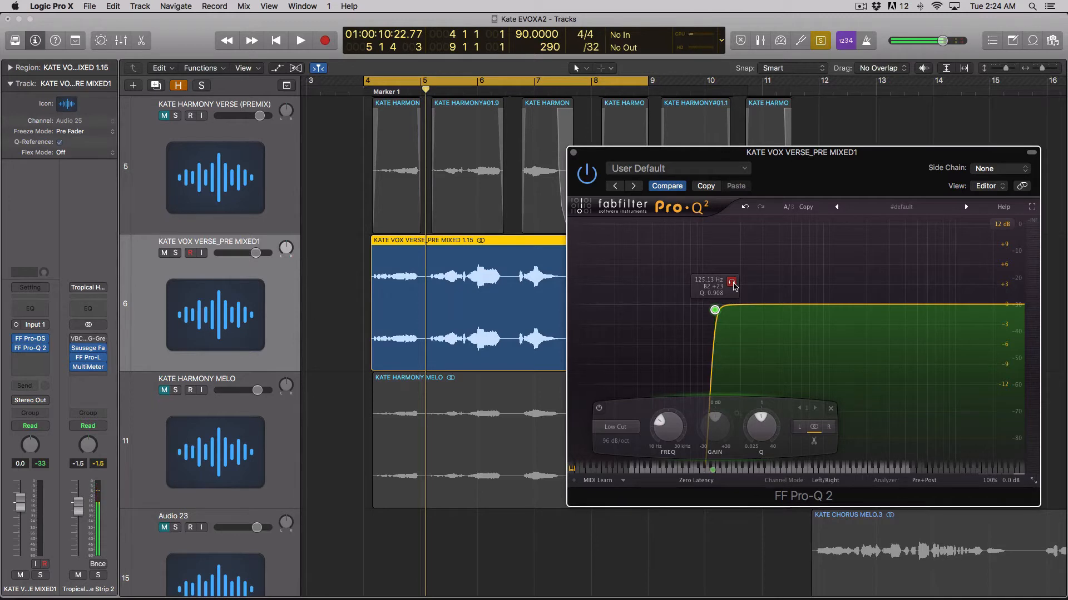
click(732, 283)
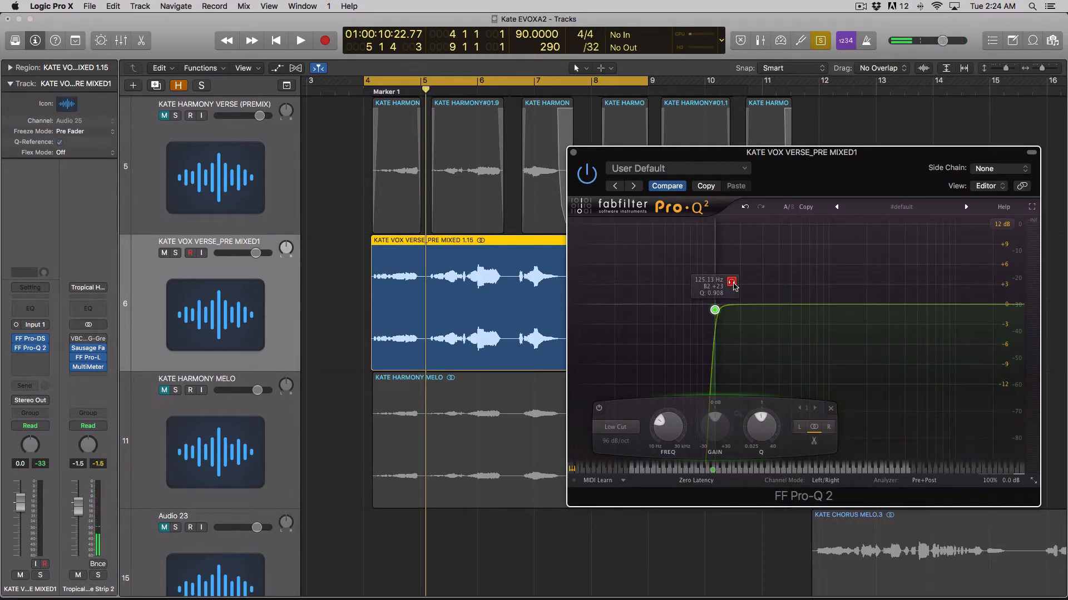
key(space)
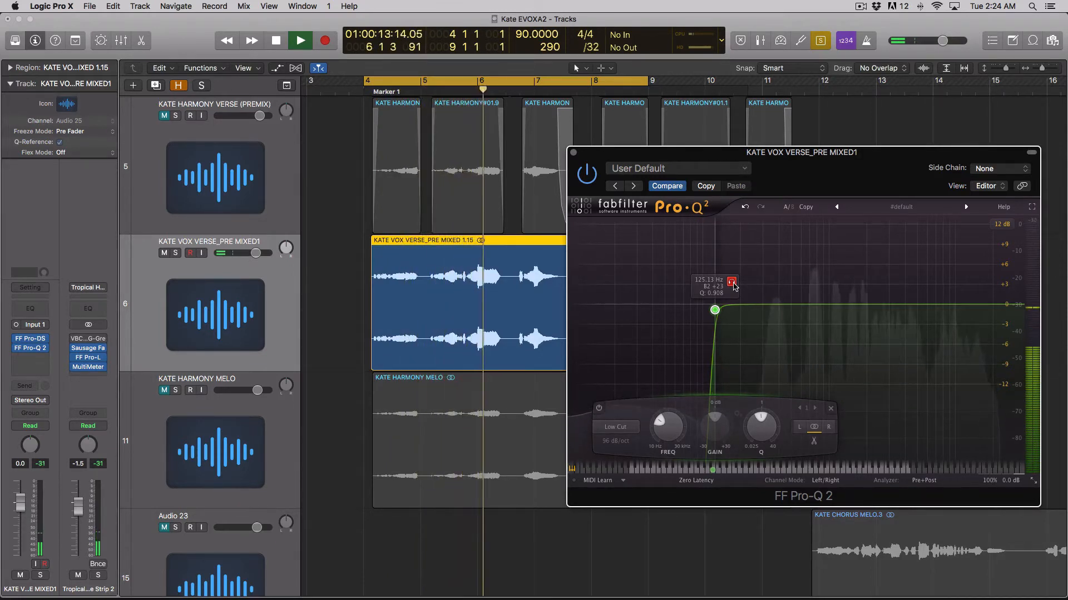
key(space)
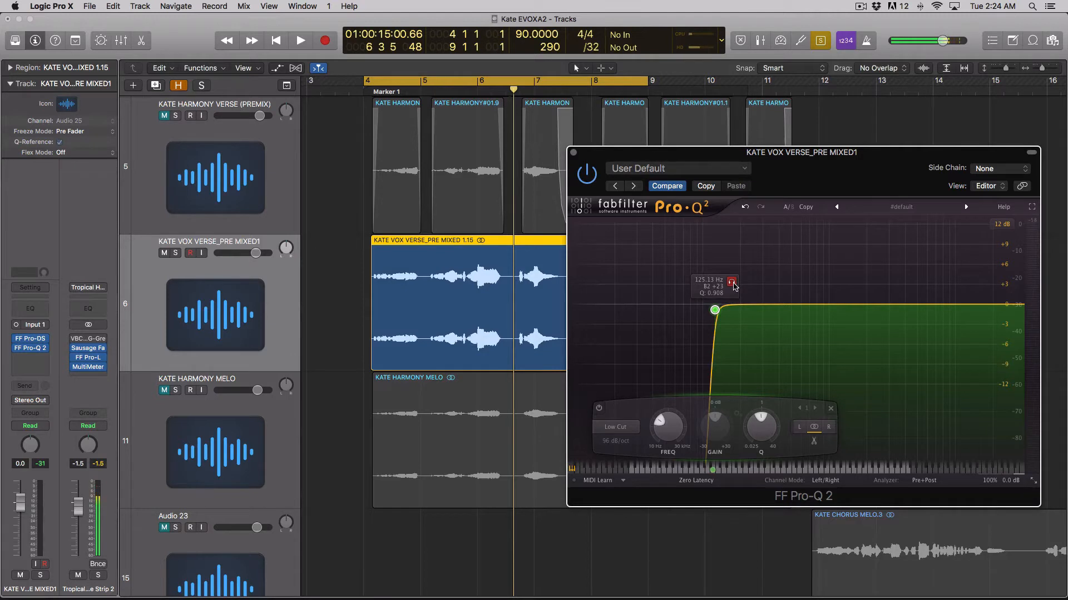
- Raise the low cut frequency to about 169 Hz, audition the vocal, and settle the cut at about 158 Hz
drag(715, 309, 732, 312)
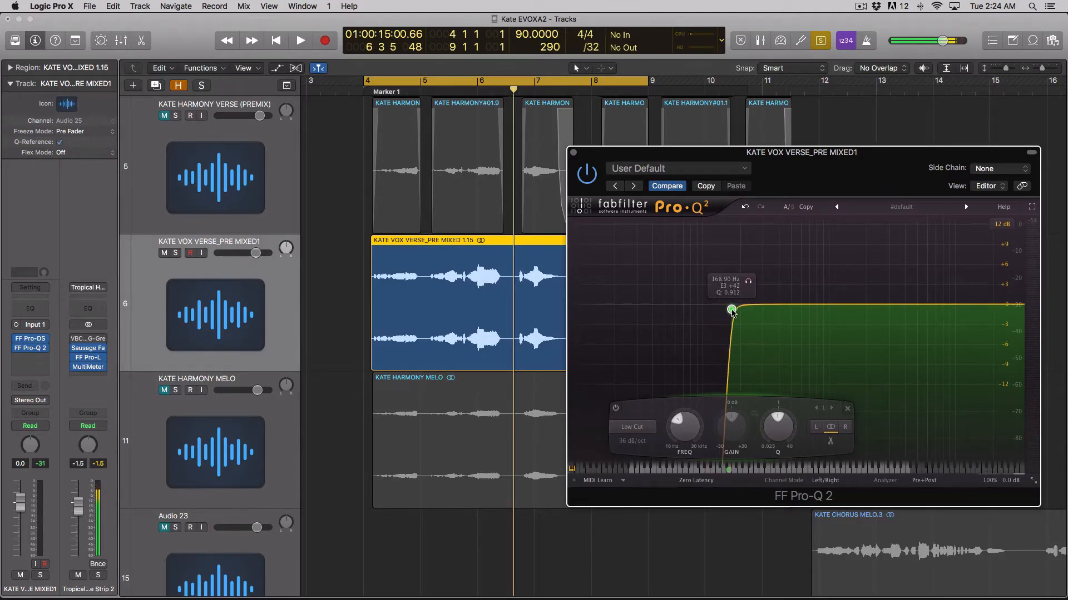
click(749, 282)
key(space)
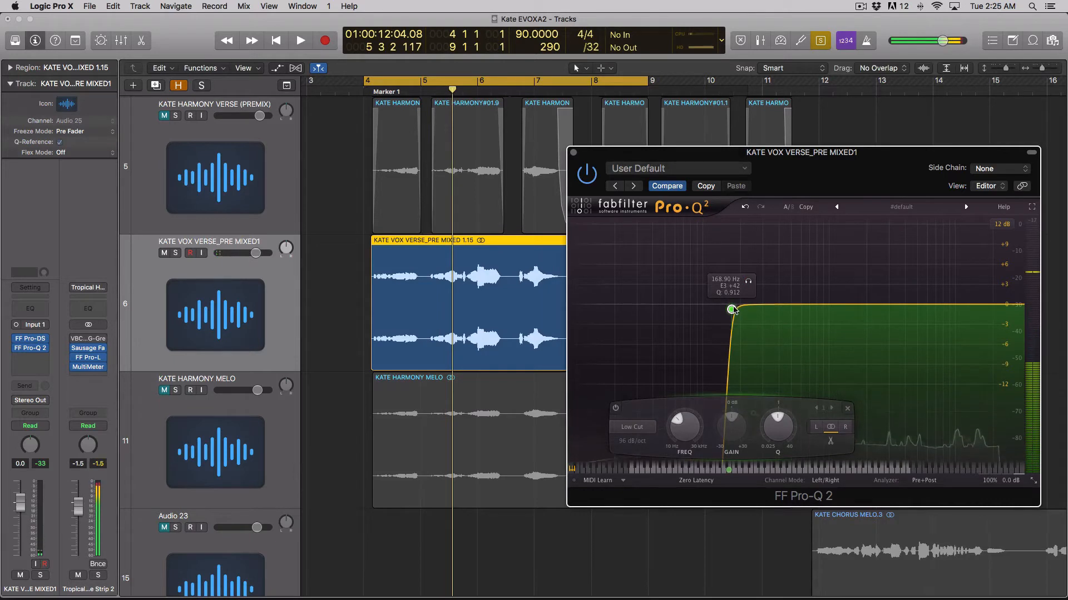
drag(732, 311, 728, 312)
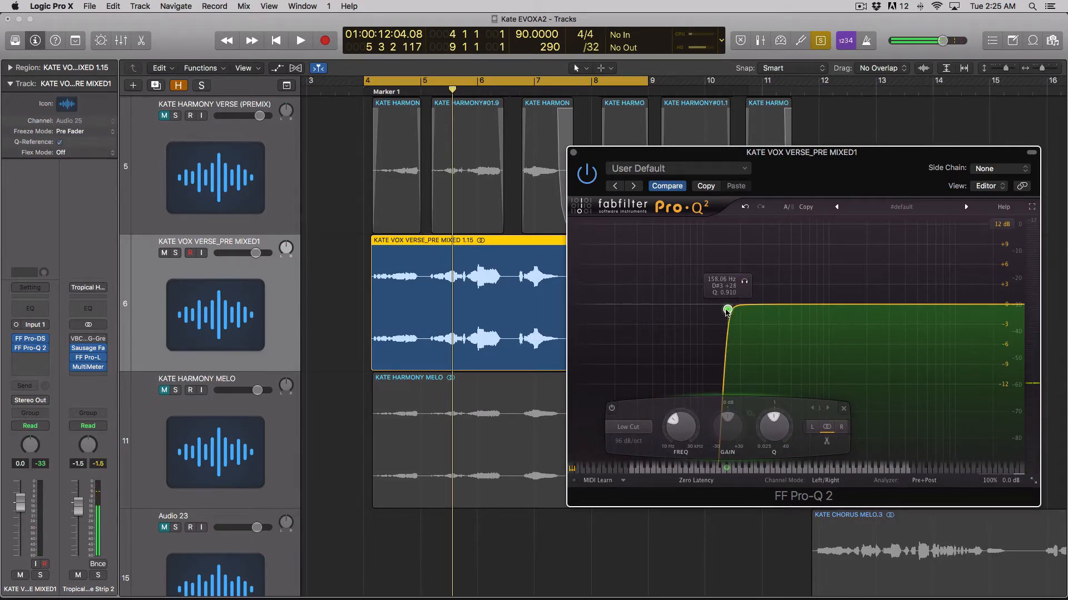
key(space)
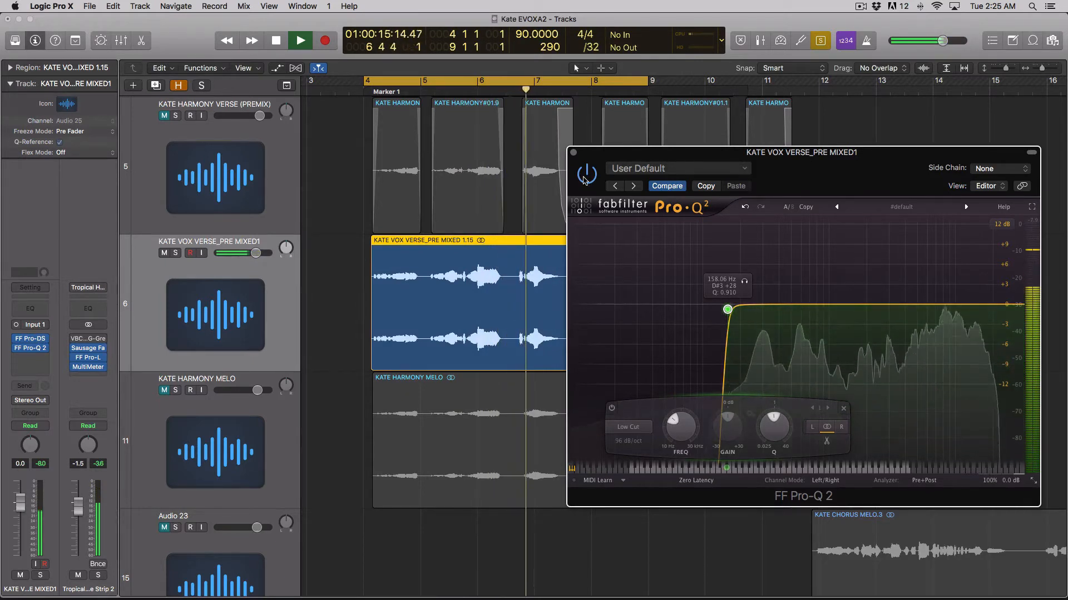
key(space)
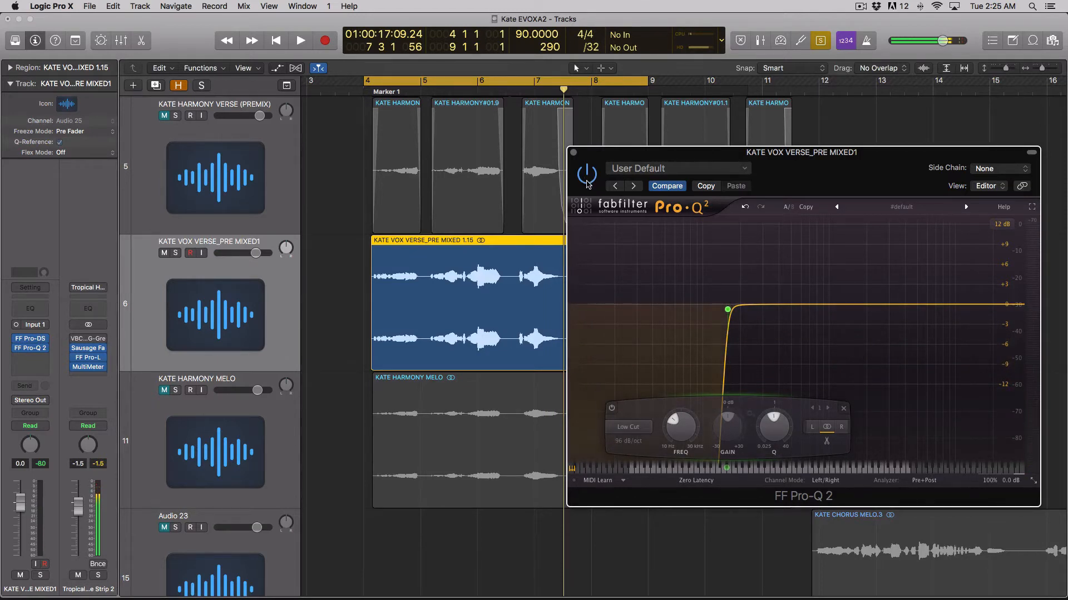
- Play the vocal in the mix and compare it with Pro-Q 2 bypassed and active
key(space)
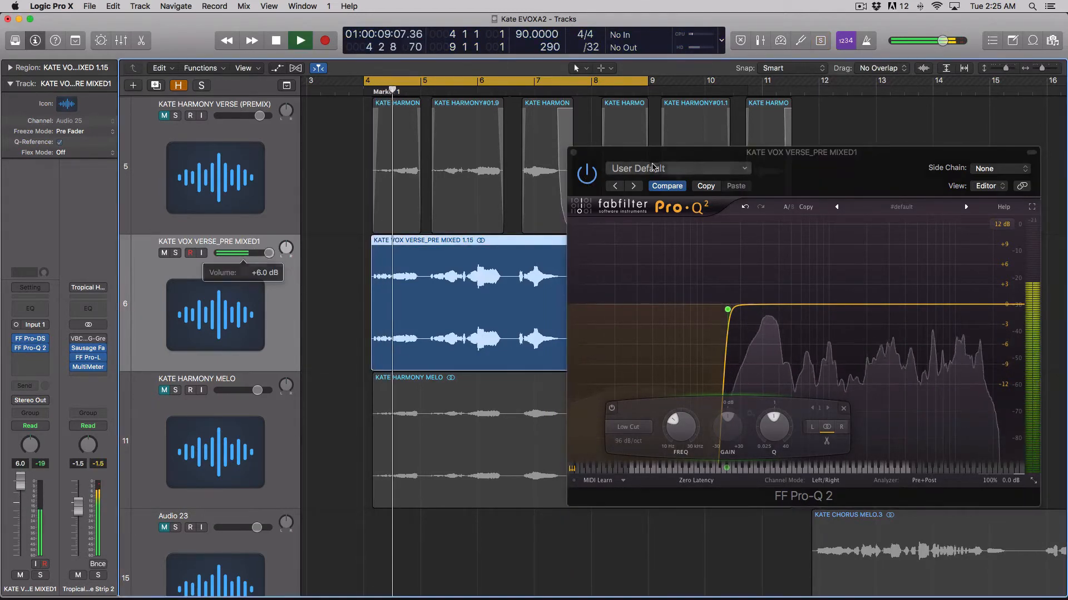
click(589, 173)
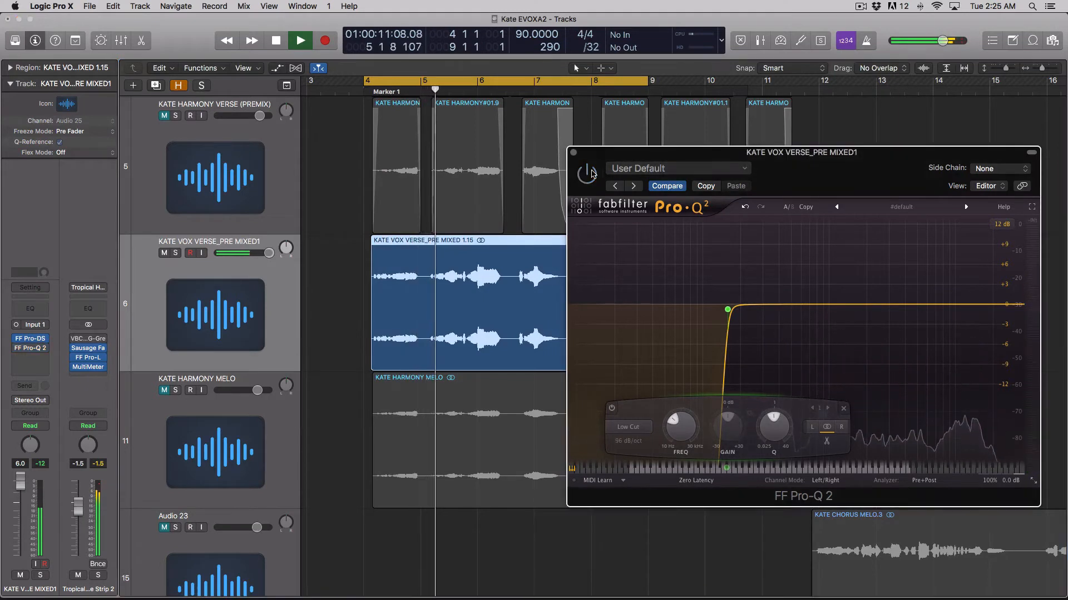
click(588, 173)
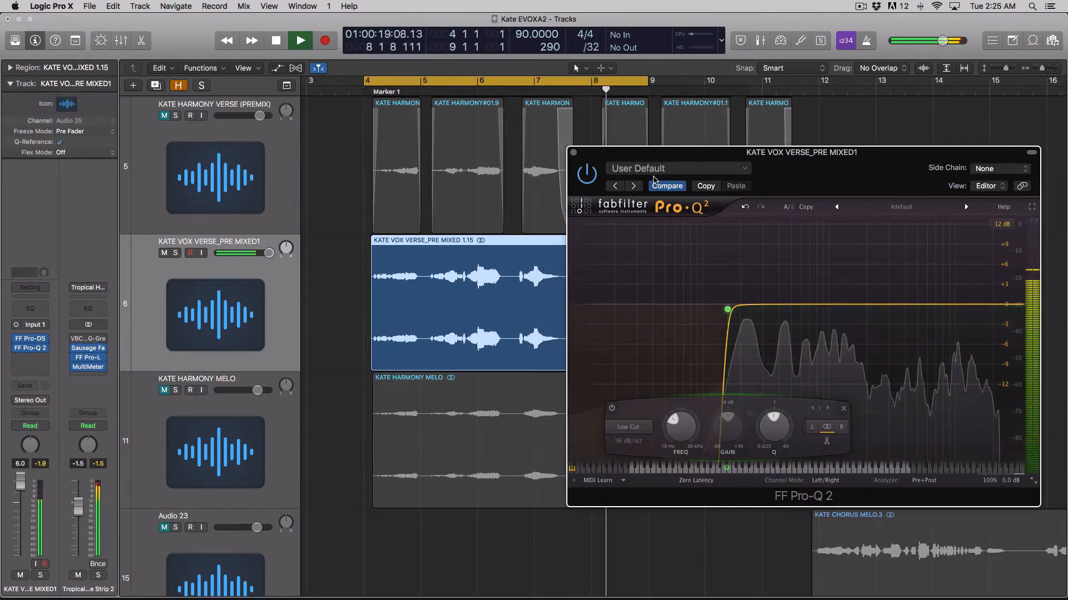
key(space)
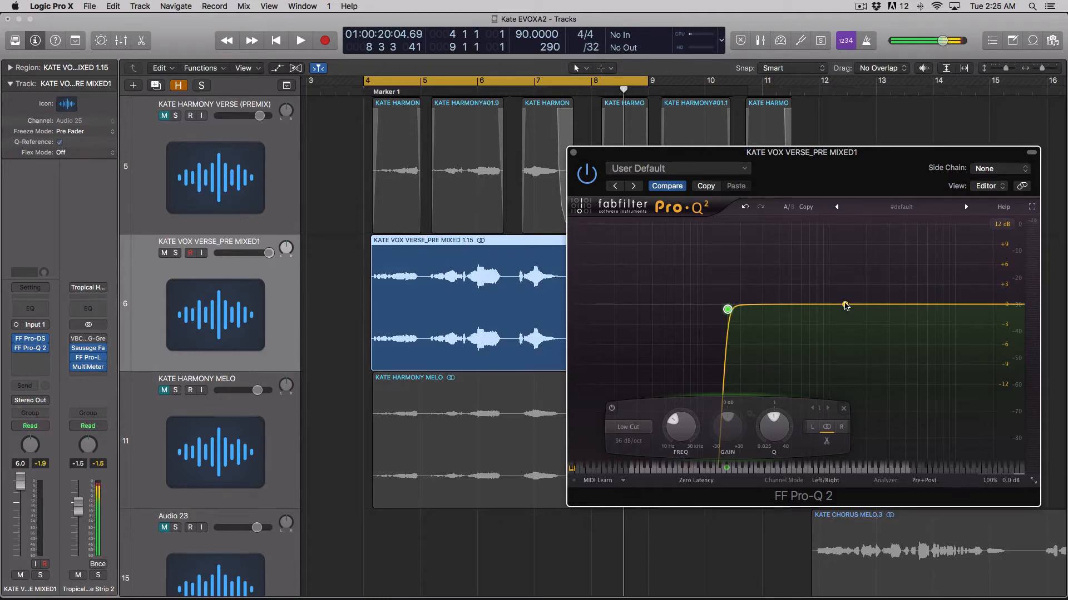
- Add a bell band with a Q of 0.71 and adjust it to about 1280 Hz and +1.68 dB while playing the soloed vocal
drag(845, 306, 840, 299)
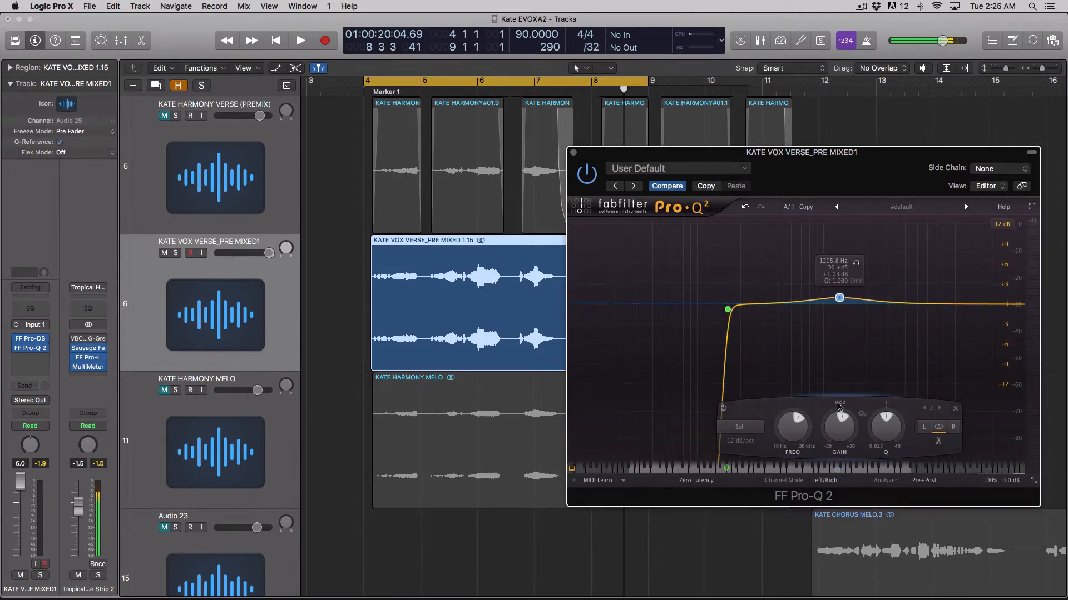
drag(886, 438, 887, 441)
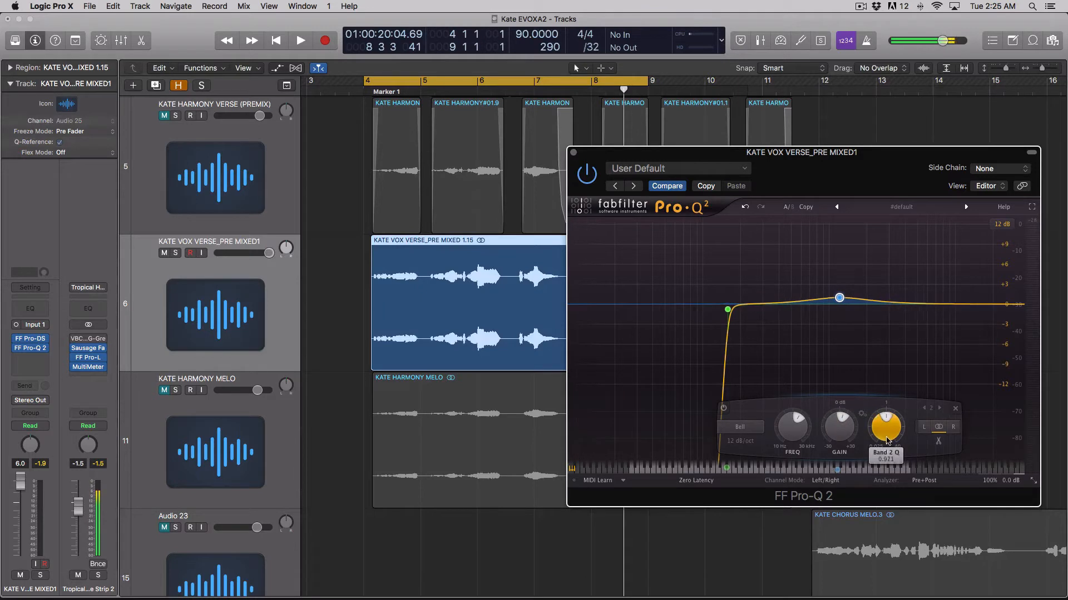
drag(840, 298, 853, 297)
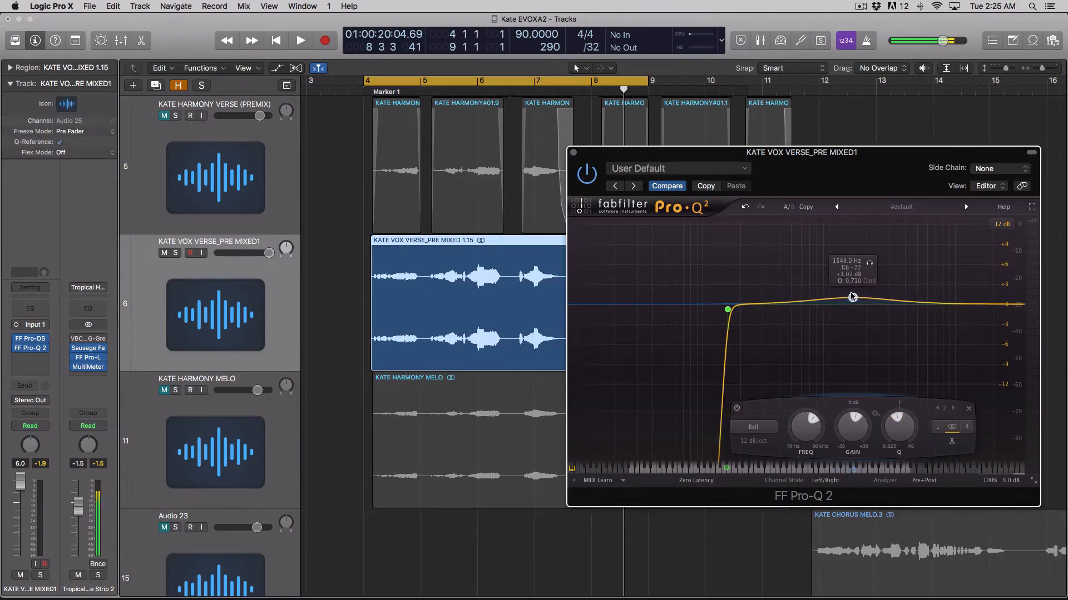
key(ctrl+s)
key(space)
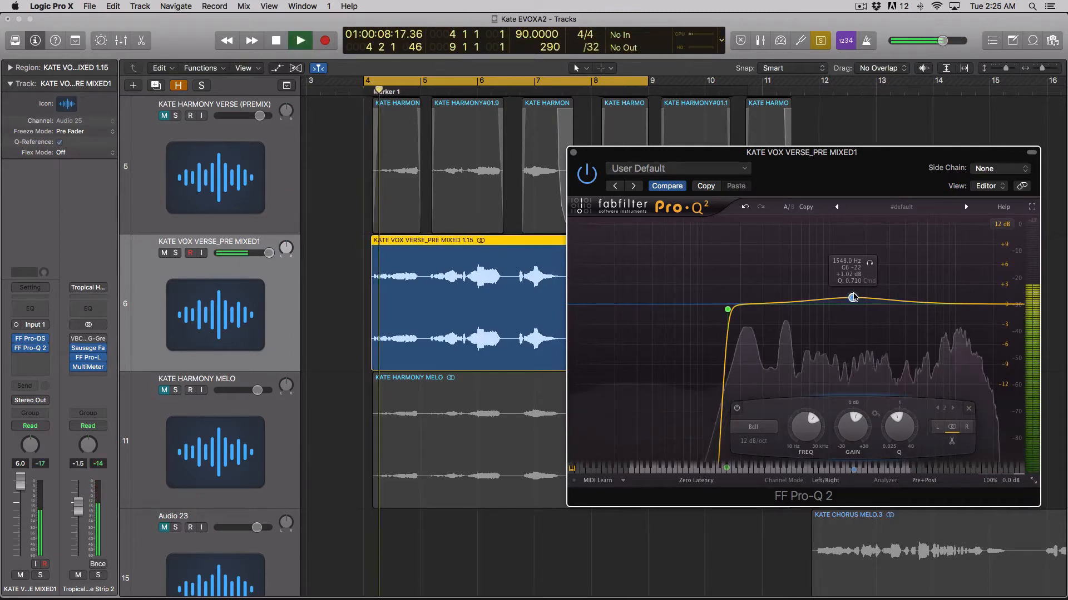
mouse_move(853, 298)
mouse_down()
mouse_move(854, 259)
mouse_move(834, 296)
mouse_move(802, 255)
mouse_move(812, 301)
mouse_move(843, 301)
mouse_up()
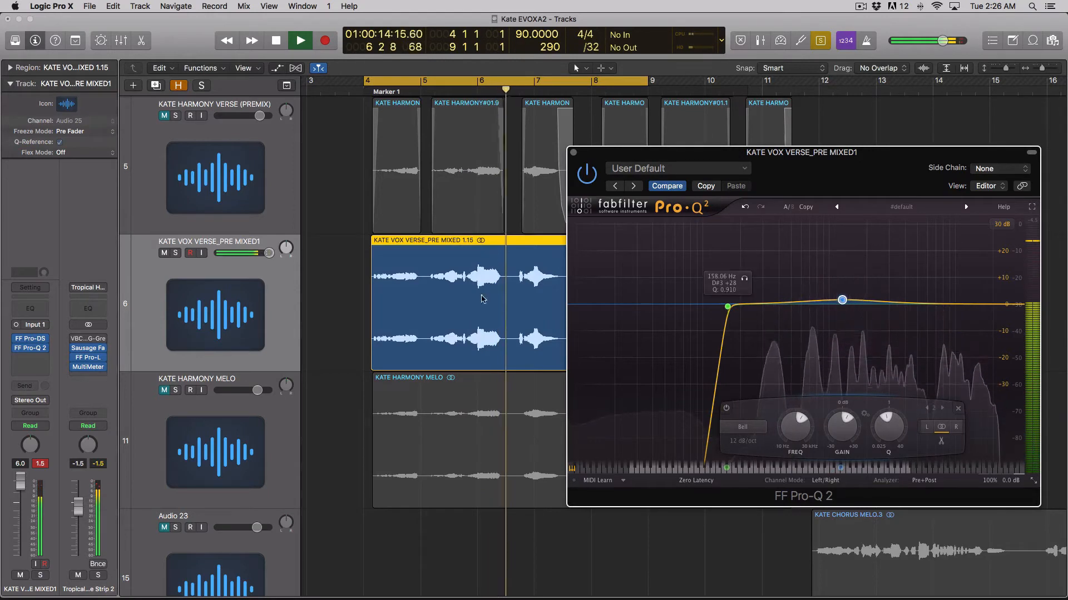
key(space)
- Lower the verse vocal track's volume to +1.6 dB while playing it in the mix
drag(269, 256, 265, 257)
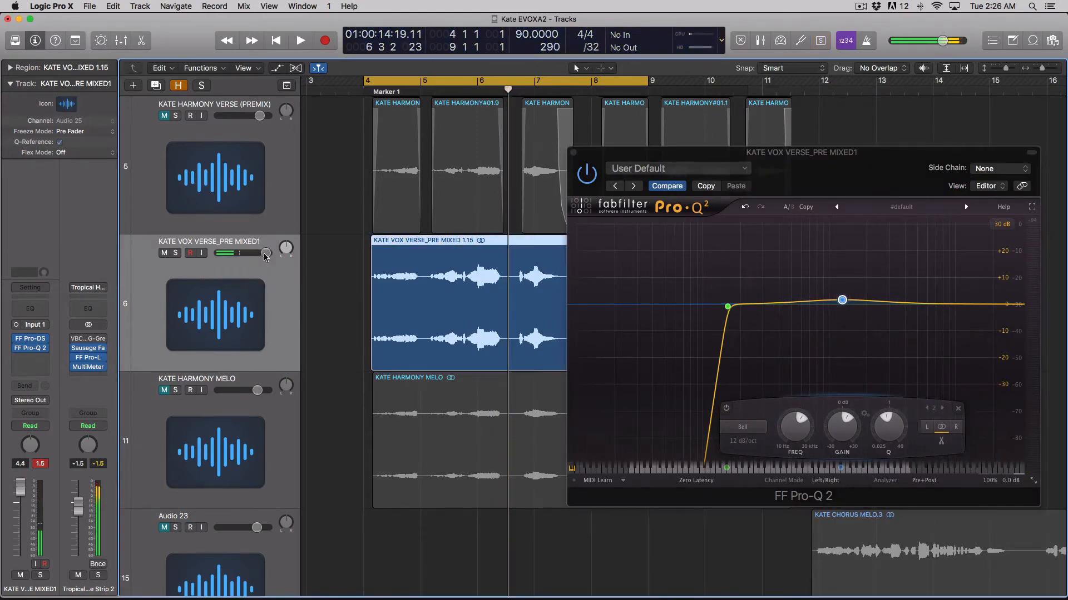
scroll(390, 234, up, 3)
drag(271, 321, 260, 320)
key(space)
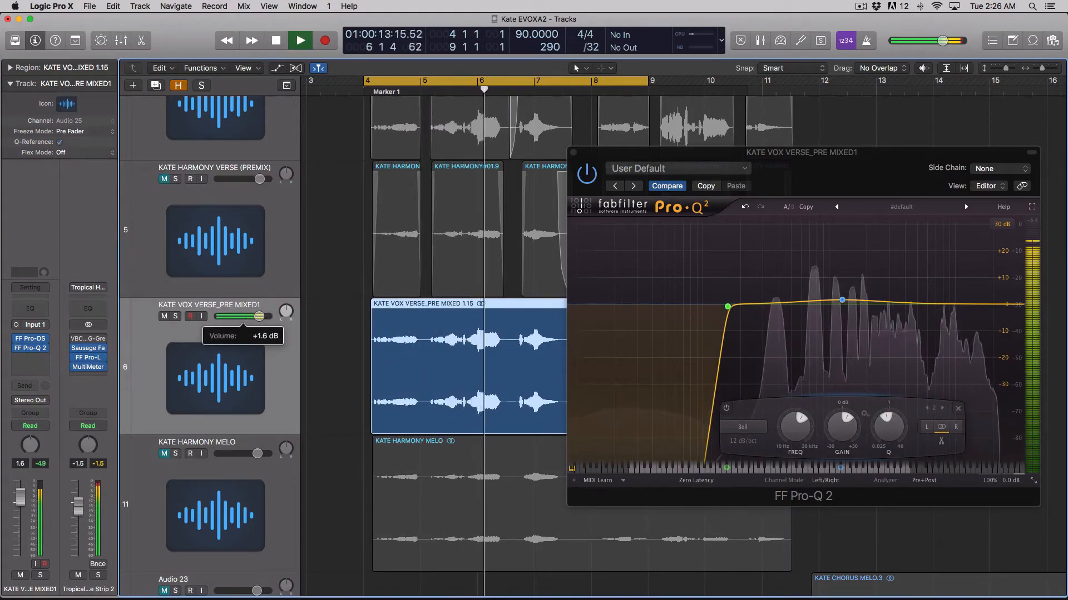
- Shift the bell boost to a higher frequency and add a high shelf at about 14191 Hz with +3.97 dB gain and Q 0.3
click(843, 301)
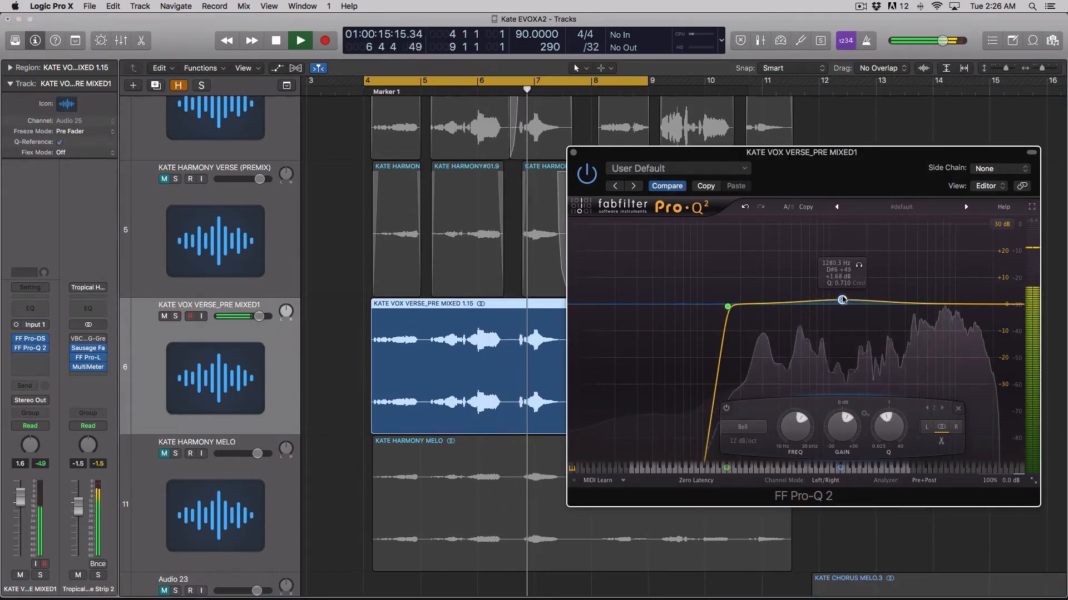
drag(842, 301, 859, 299)
key(space)
drag(999, 305, 977, 298)
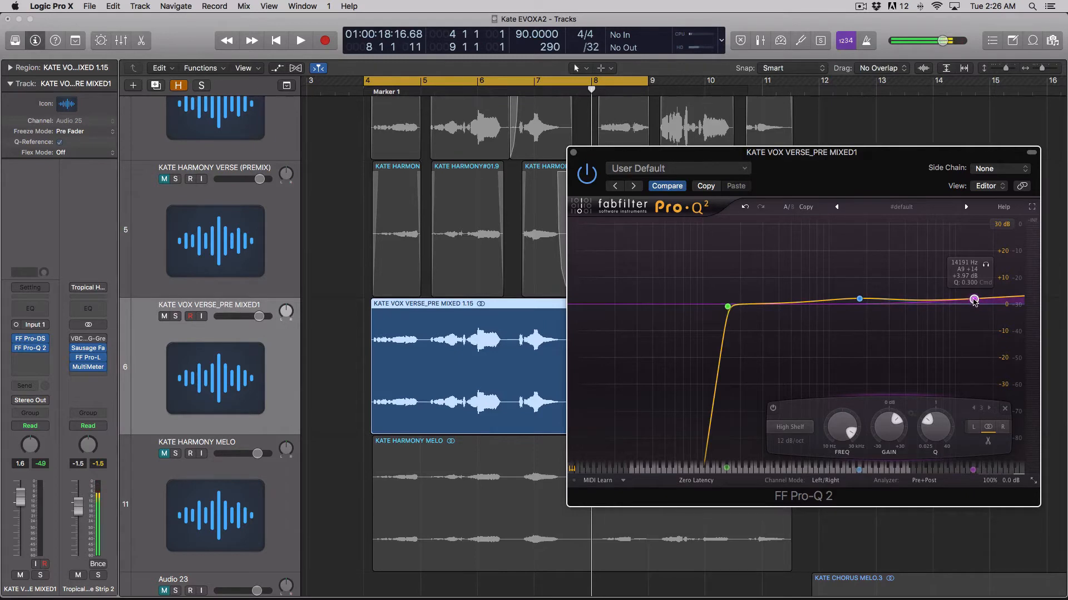
key(space)
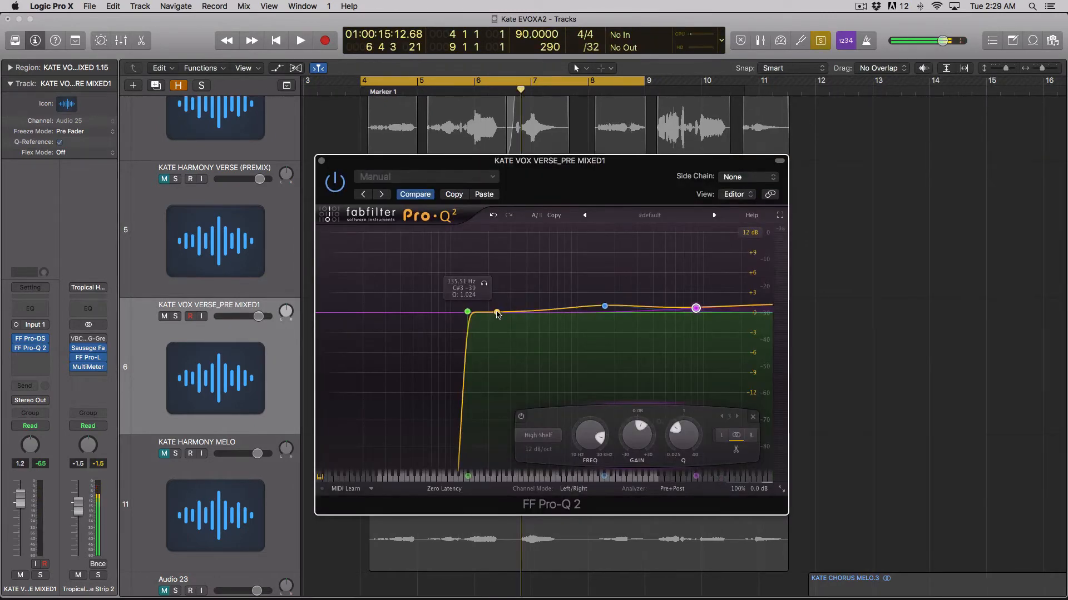
- Add a bell band in the low mids and pull it down to about -1.62 dB at 332 Hz
click(505, 313)
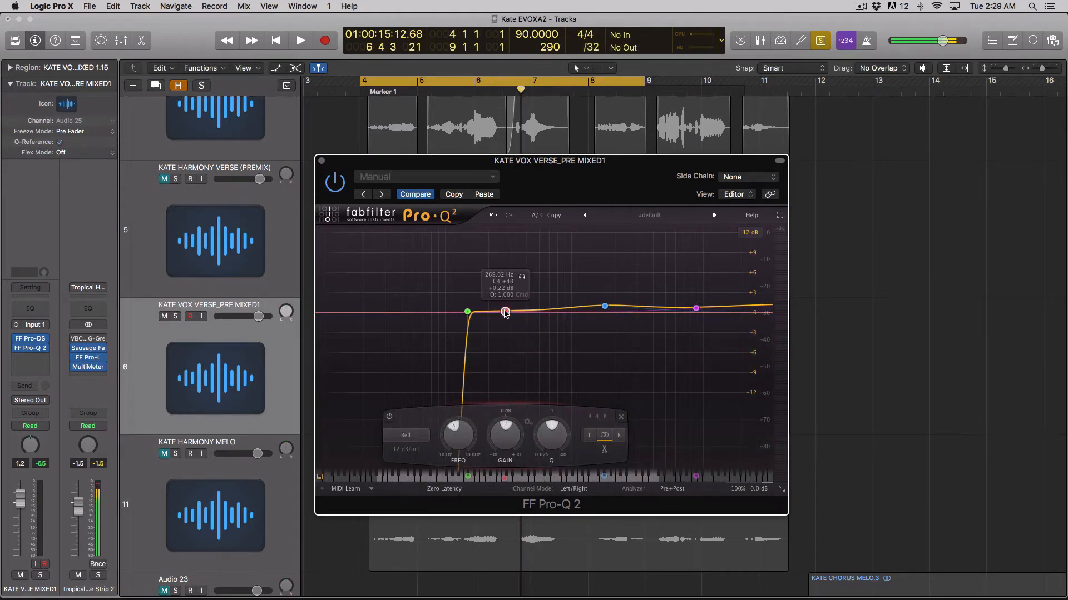
drag(506, 313, 519, 326)
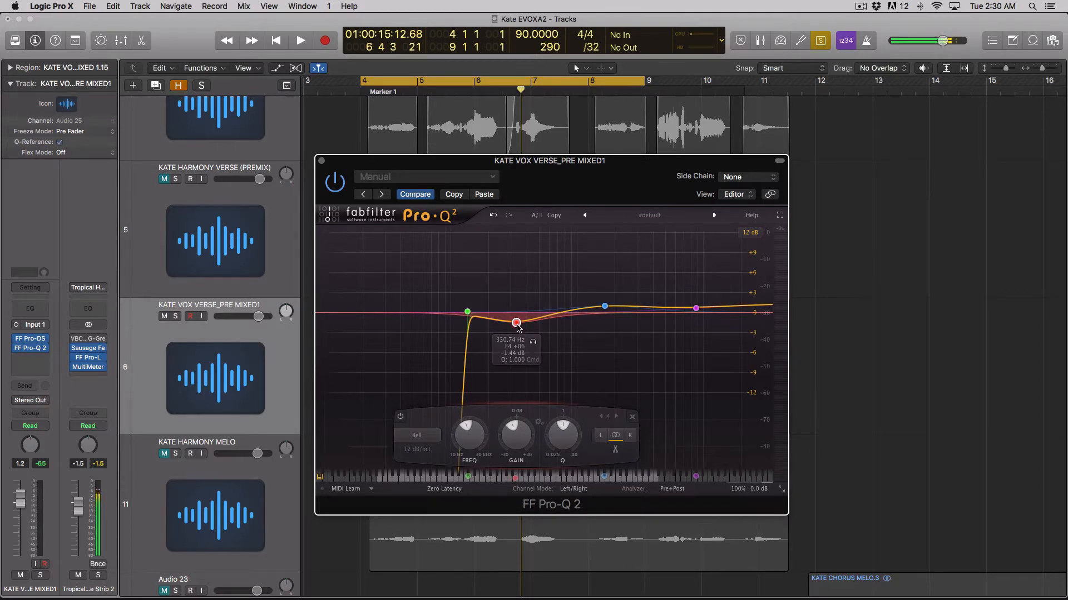
drag(516, 324, 519, 321)
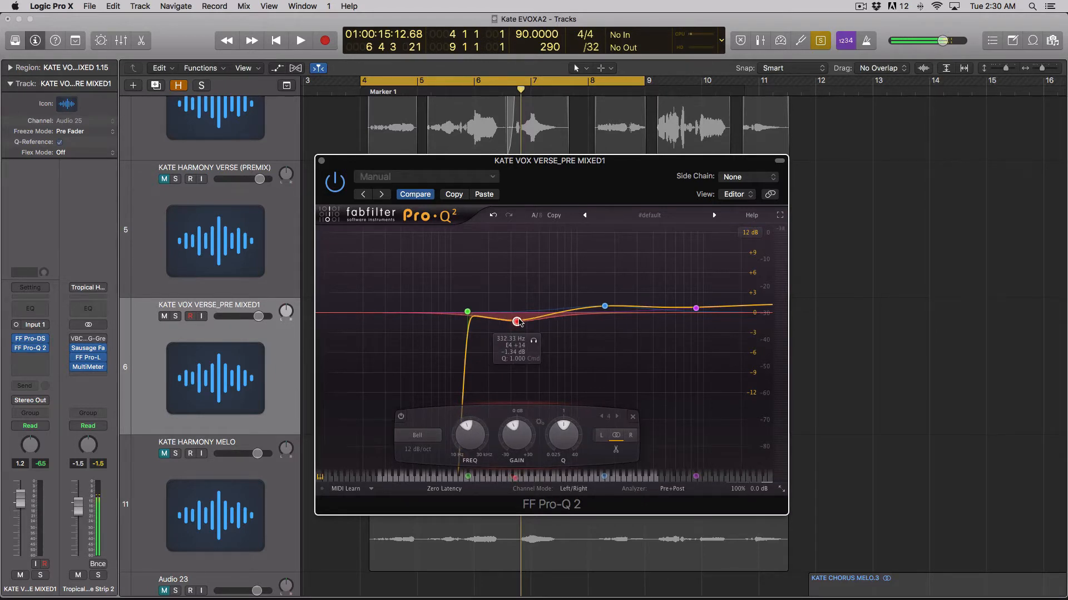
drag(516, 324, 516, 325)
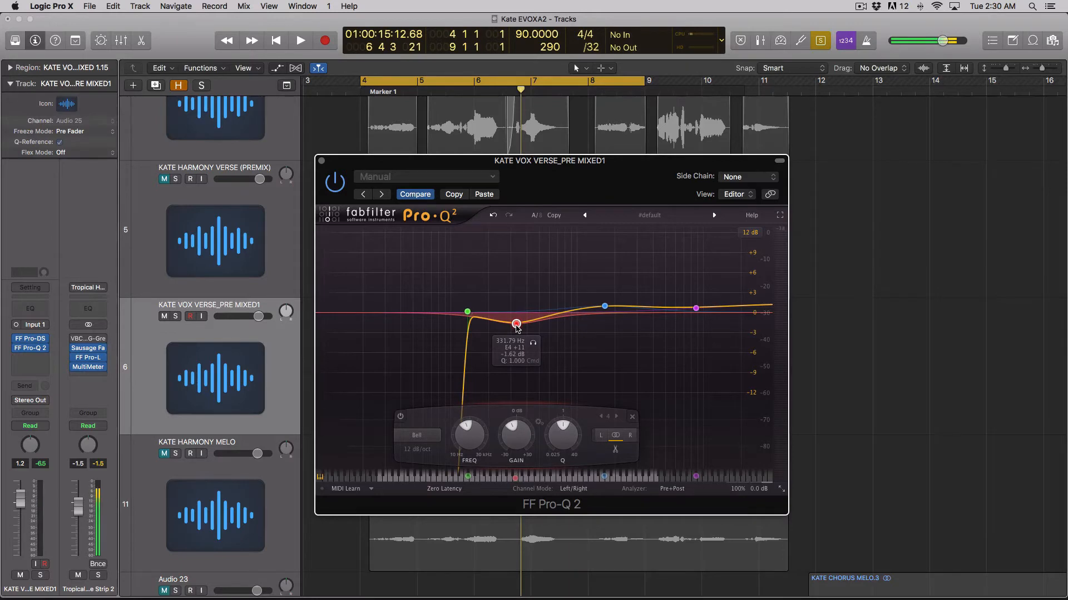
- Move the plug-in window clear of the vocal region and refine the low-mid dip to about 346 Hz and -1.79 dB during playback
drag(413, 159, 681, 140)
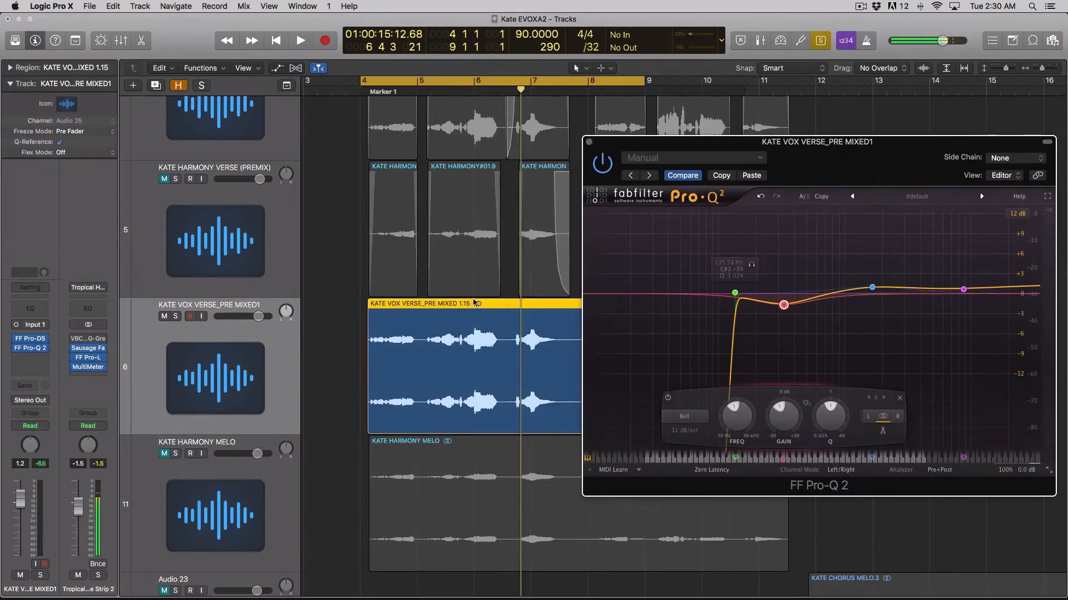
key(space)
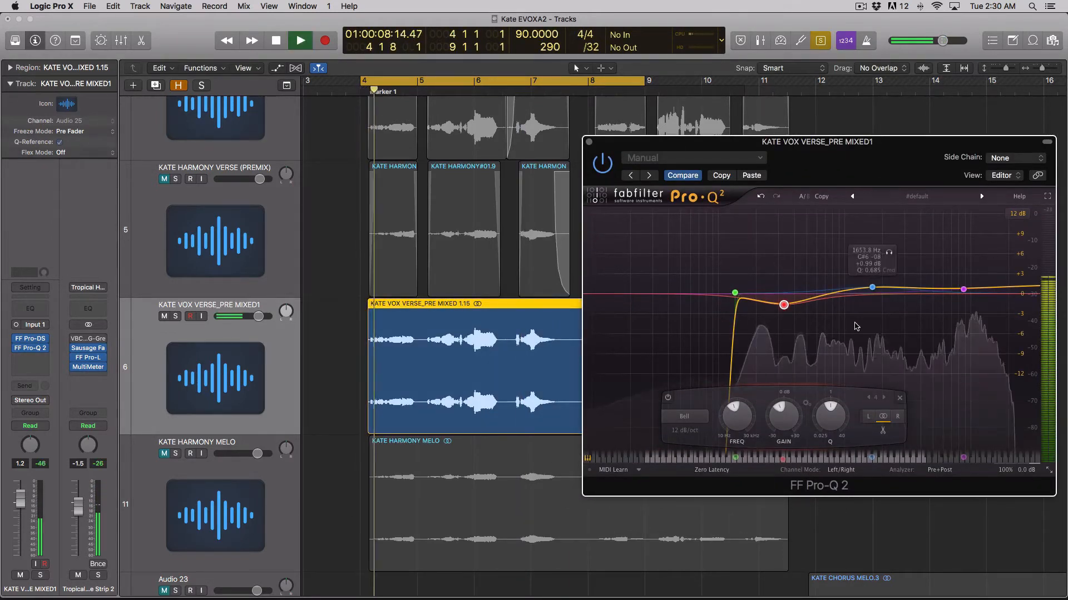
mouse_move(790, 310)
drag(790, 310, 787, 313)
click(871, 287)
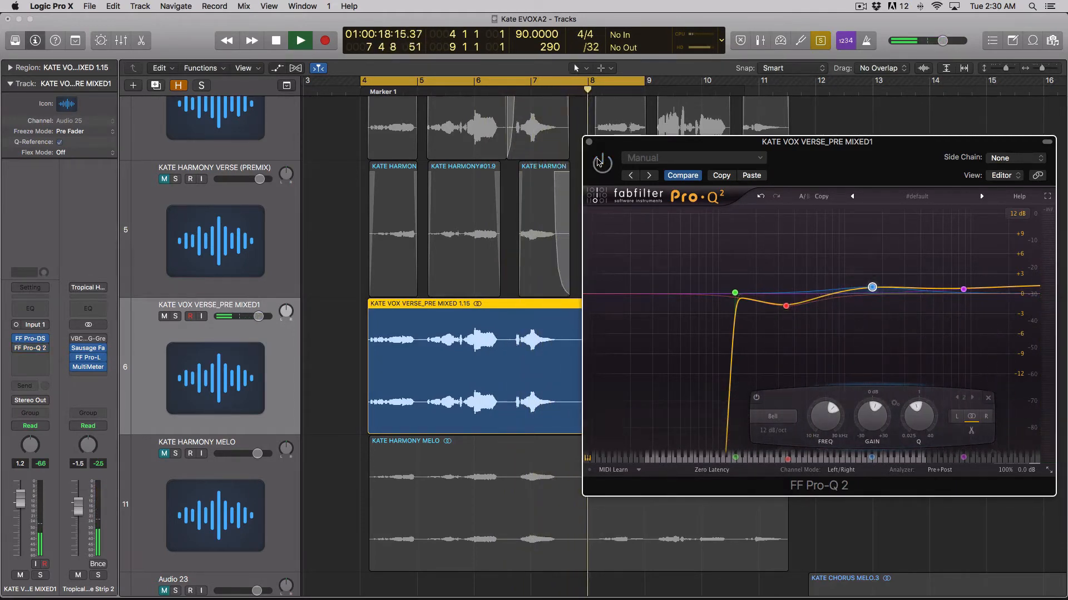
- Re-enable Pro-Q 2 to compare it with the bypassed vocal, stop playback and close the plug-in window
click(599, 162)
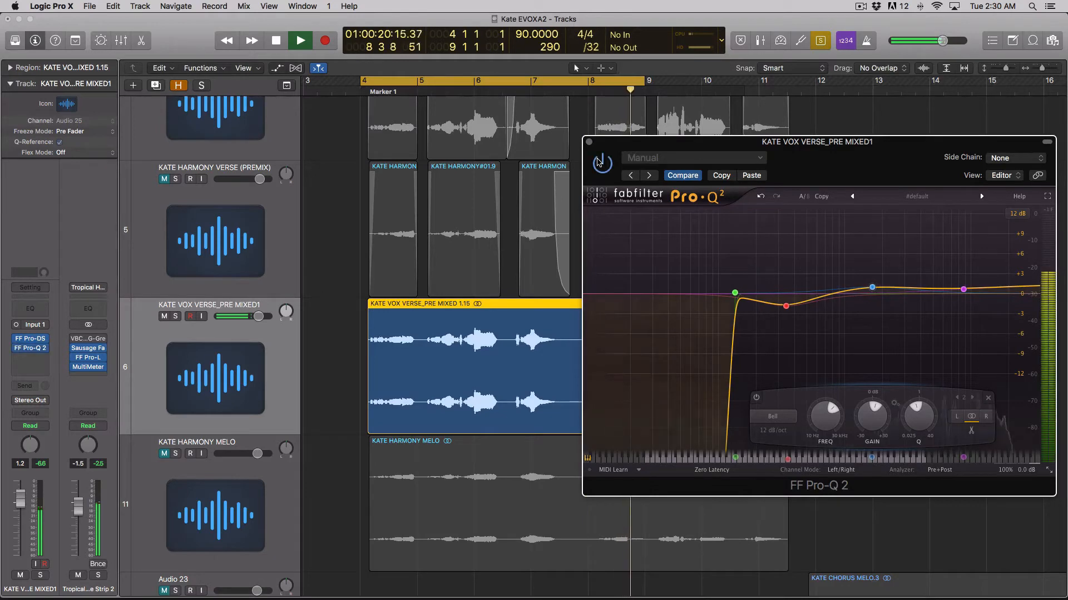
key(space)
click(589, 142)
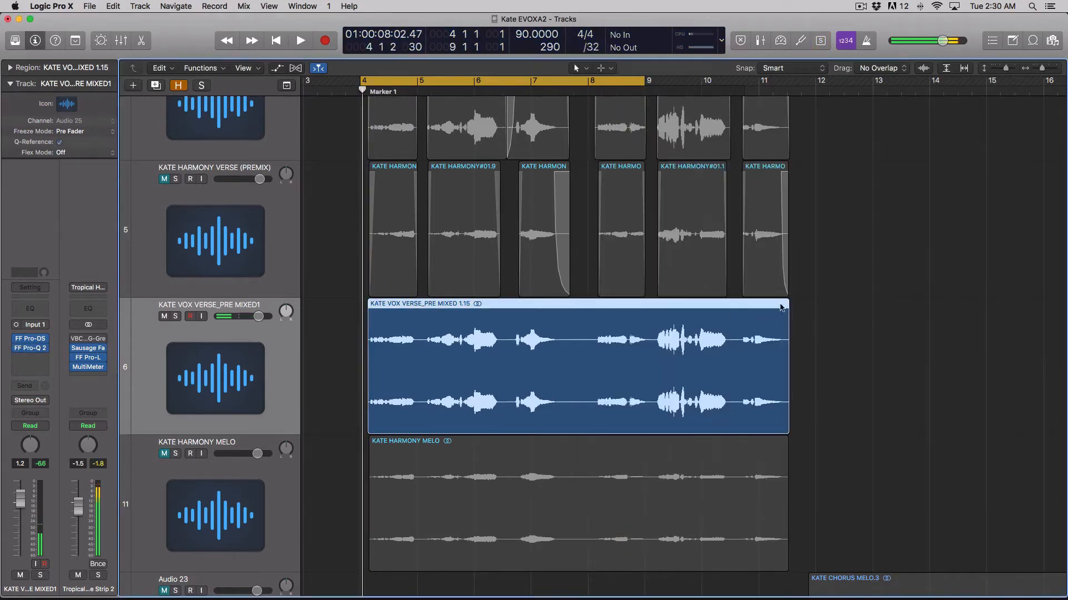
- Reopen Pro-Q 2, lower the low cut to about 128 Hz and the low-mid dip's frequency, and audition the vocal
click(30, 348)
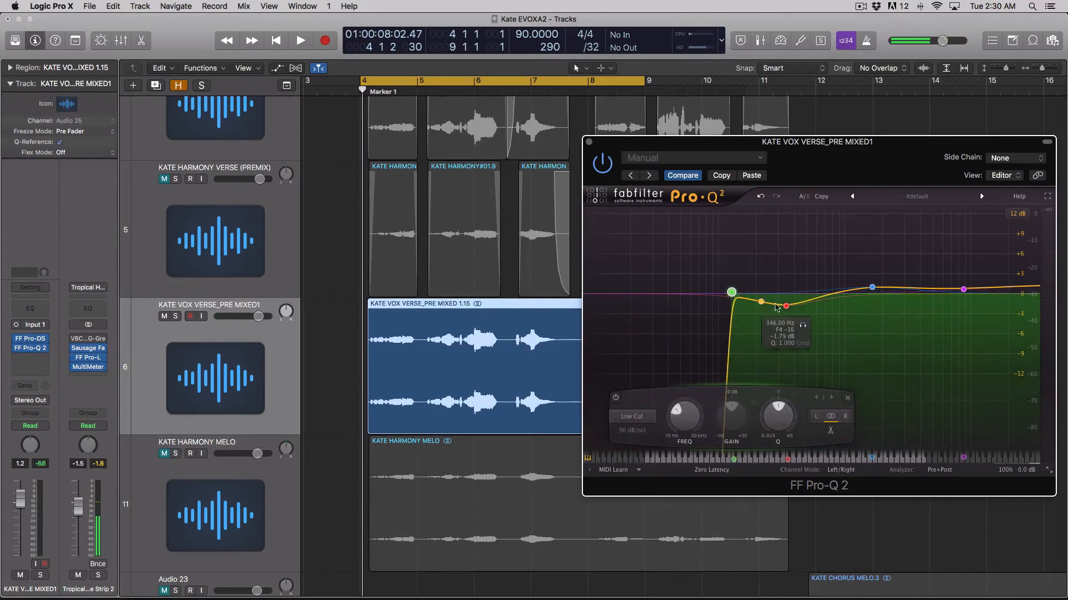
drag(785, 306, 772, 308)
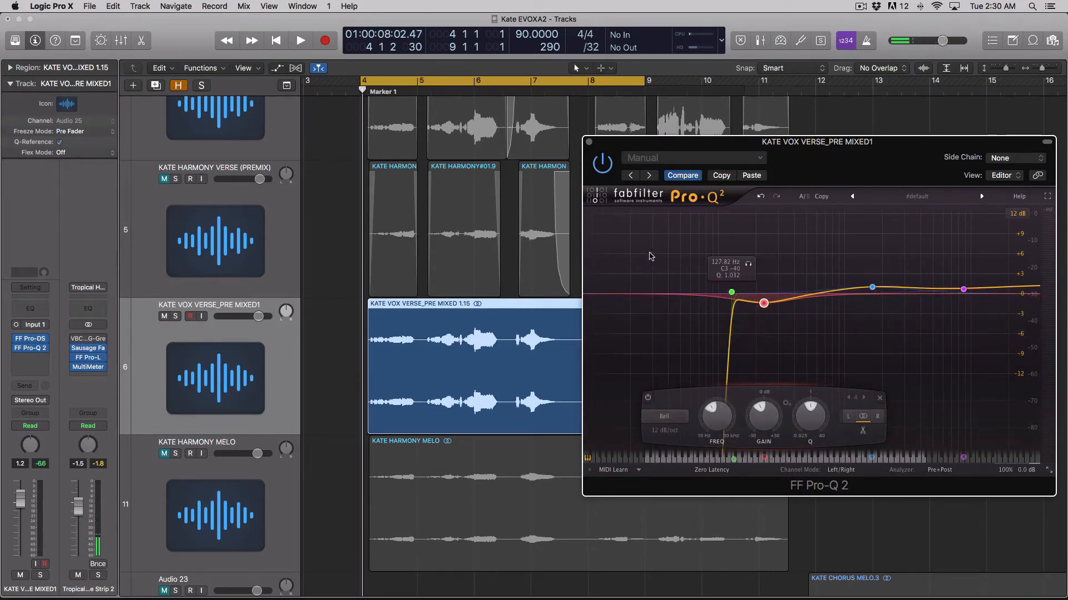
key(space)
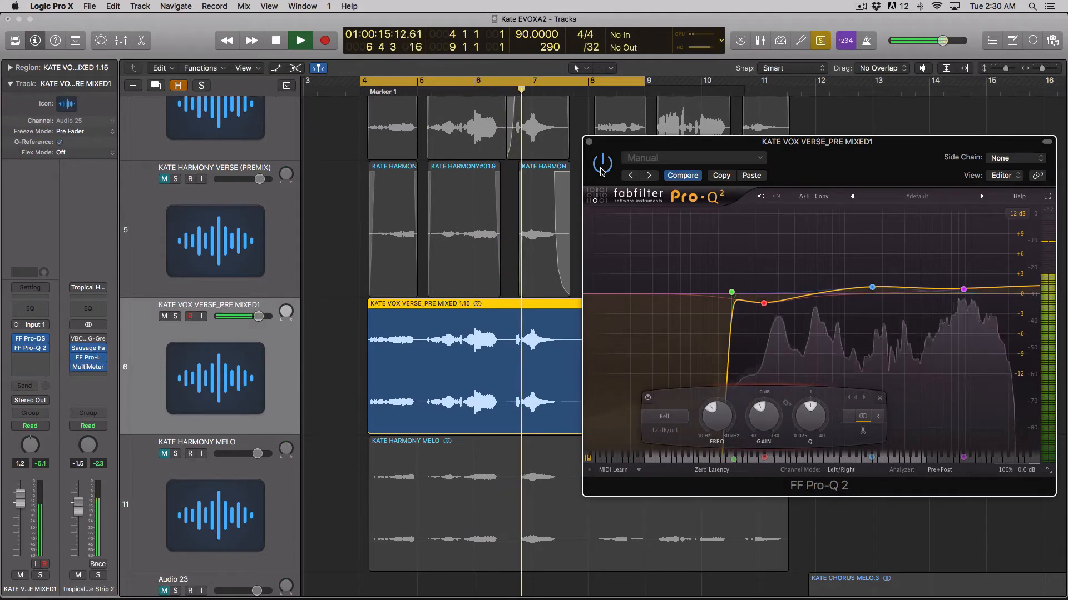
key(space)
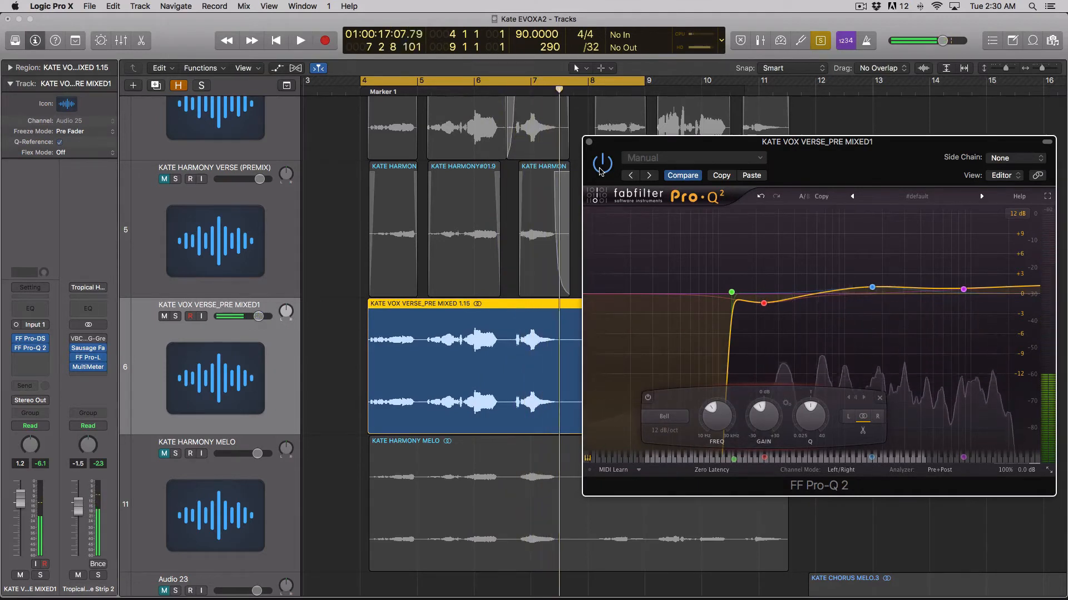
- Unsolo the vocal, play it briefly with the rest of the mix, and close Pro-Q 2
key(ctrl+s)
key(space)
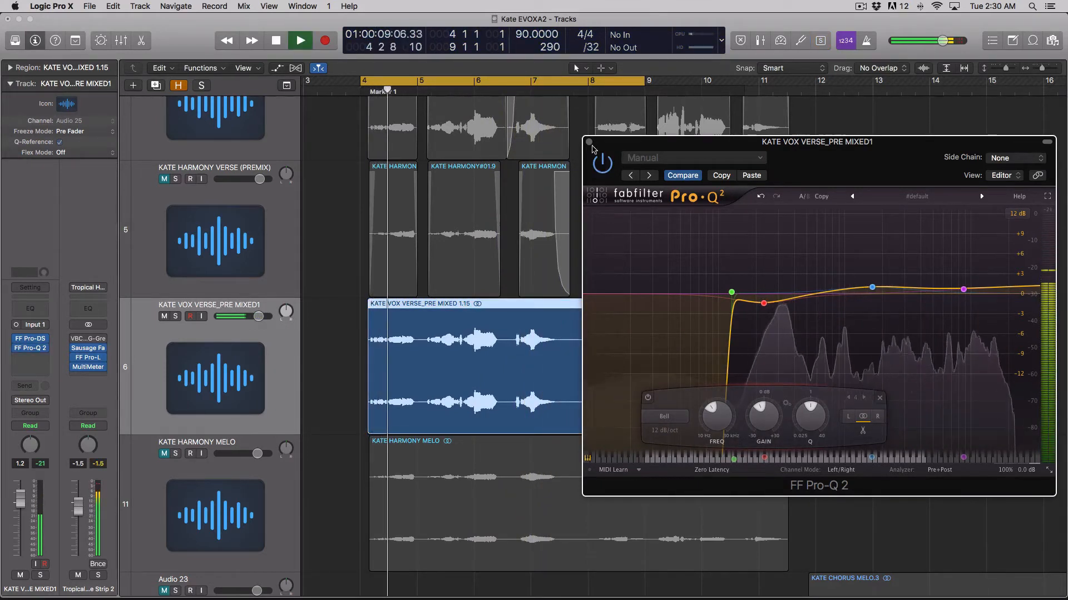
key(space)
click(589, 142)
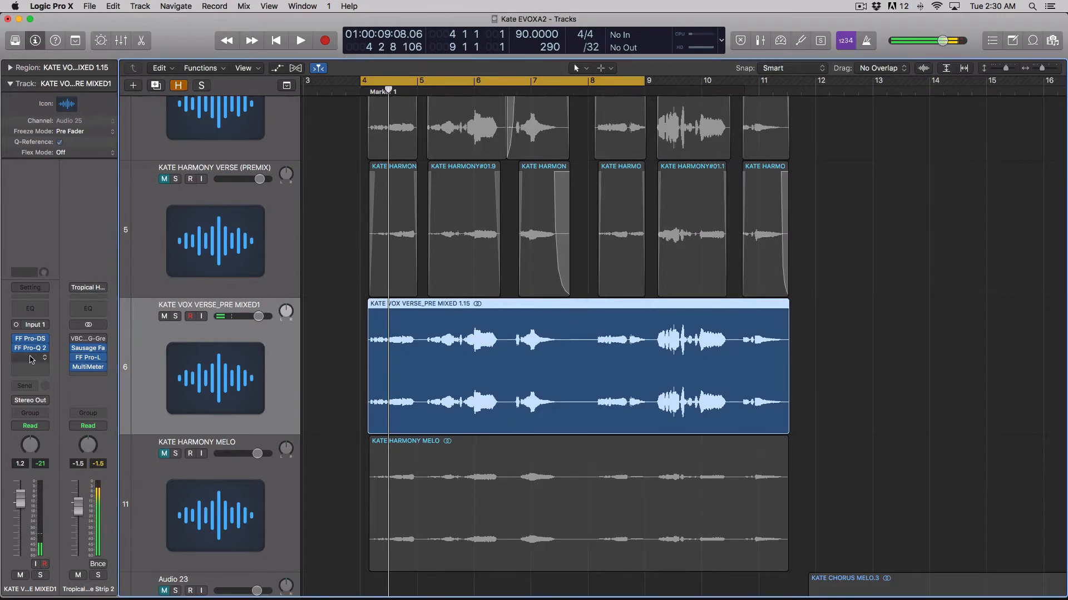
- Insert the Waves API-560 (s) equalizer after Pro-Q 2 on the pre-mixed verse vocal
click(30, 358)
mouse_move(63, 581)
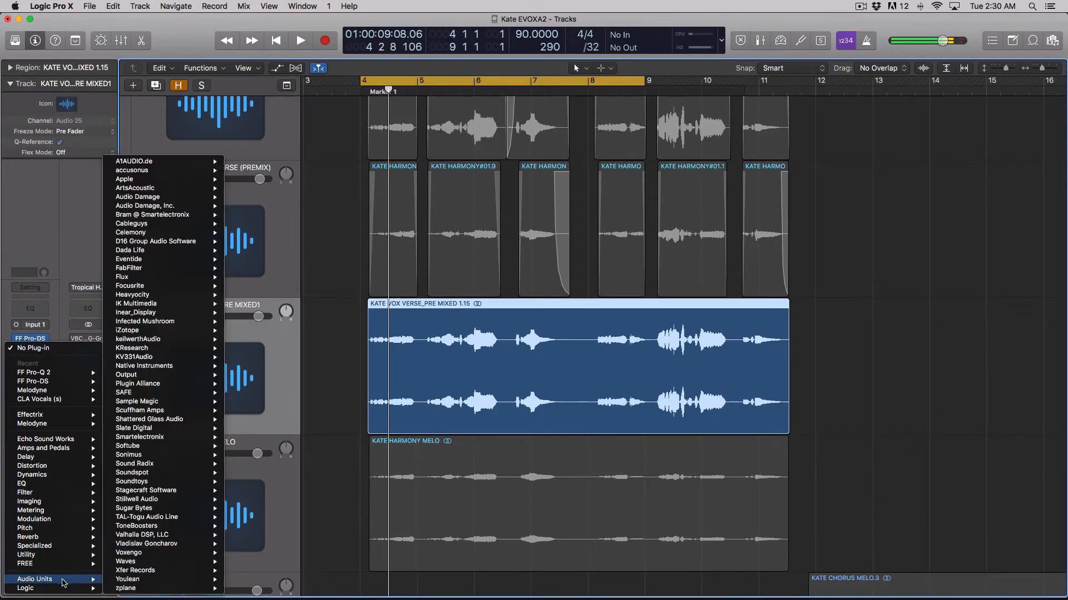
mouse_move(213, 275)
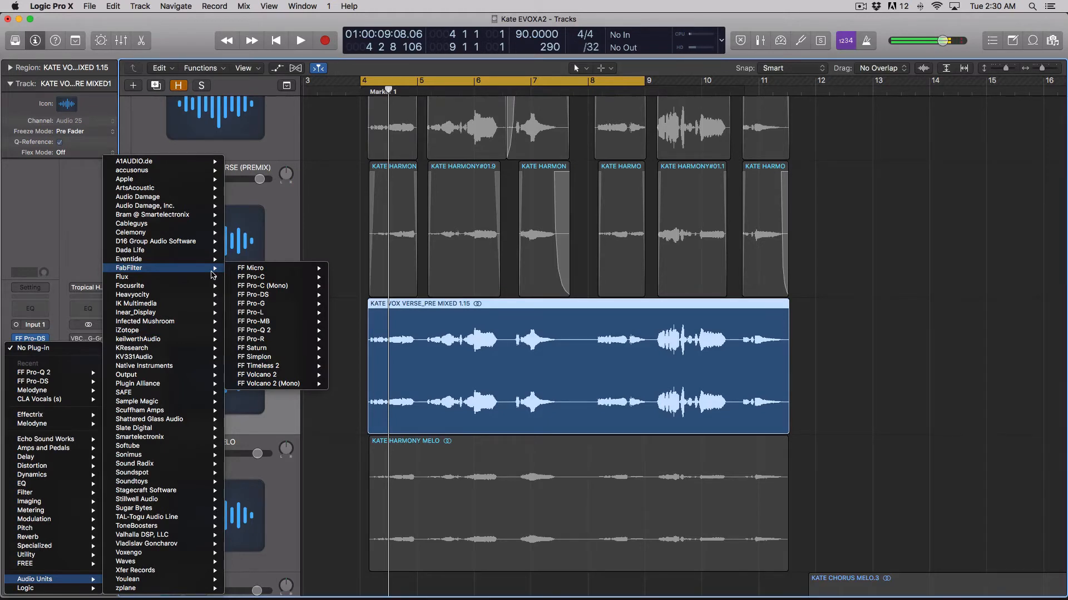
mouse_move(214, 507)
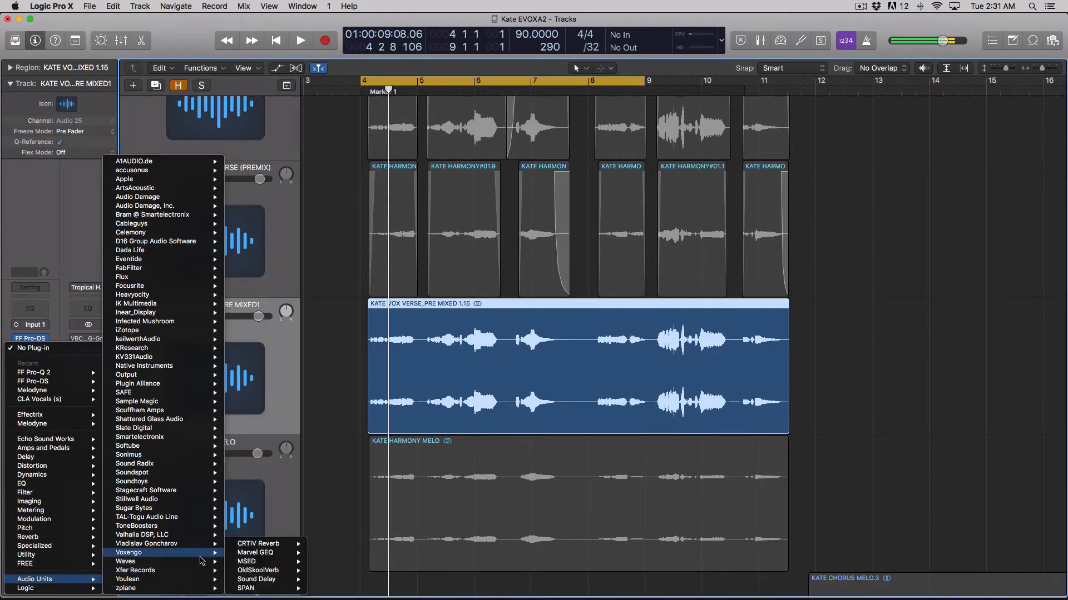
mouse_move(202, 562)
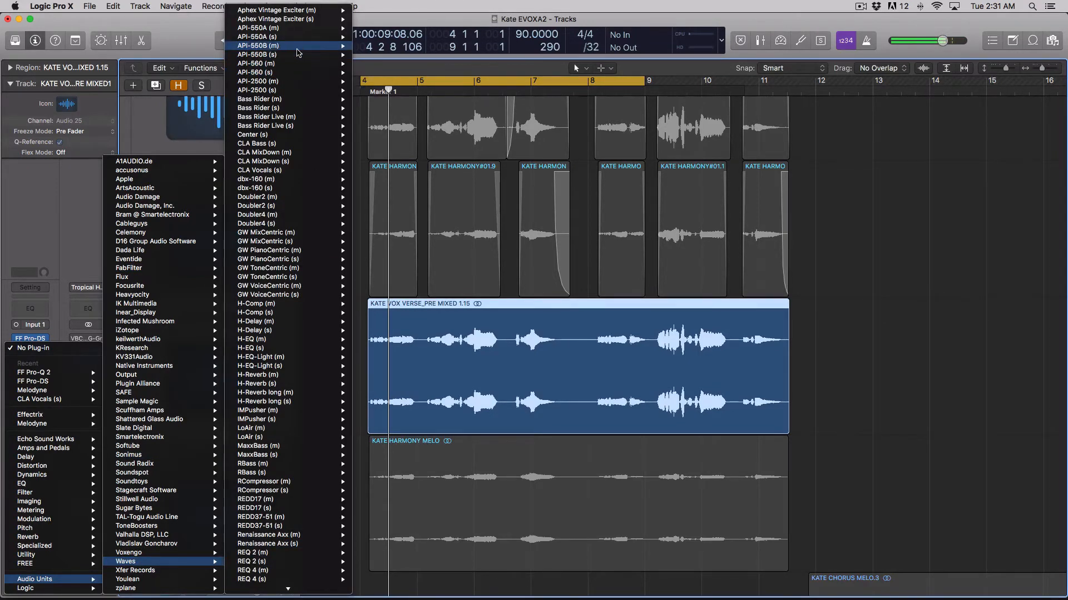
click(374, 72)
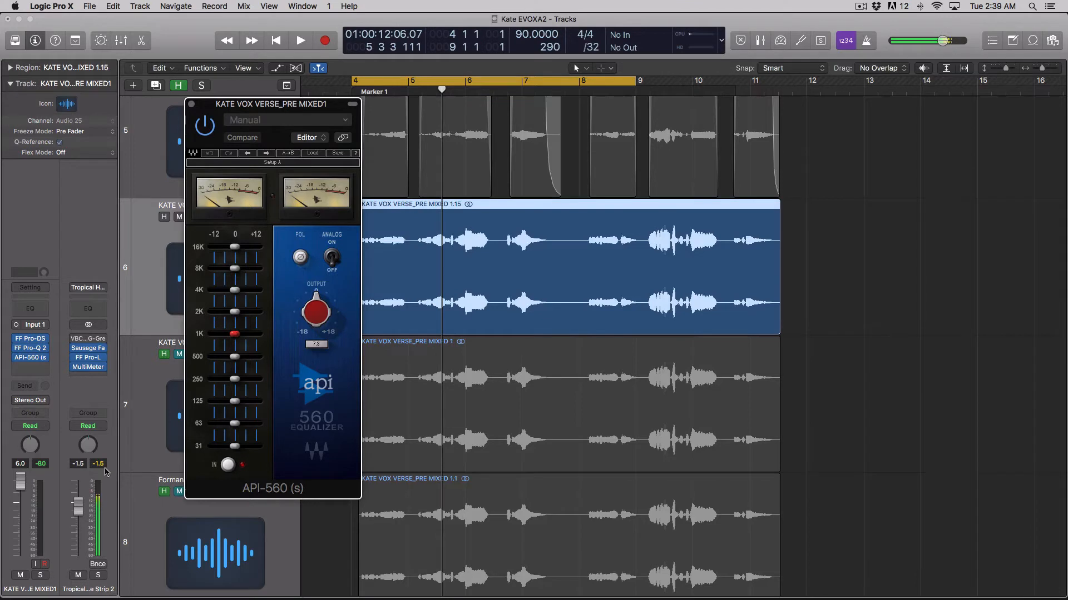
- Reopen Pro-Q 2 beside the API-560, slightly lower its upper-mid boost, review the high shelf and close it
mouse_move(32, 351)
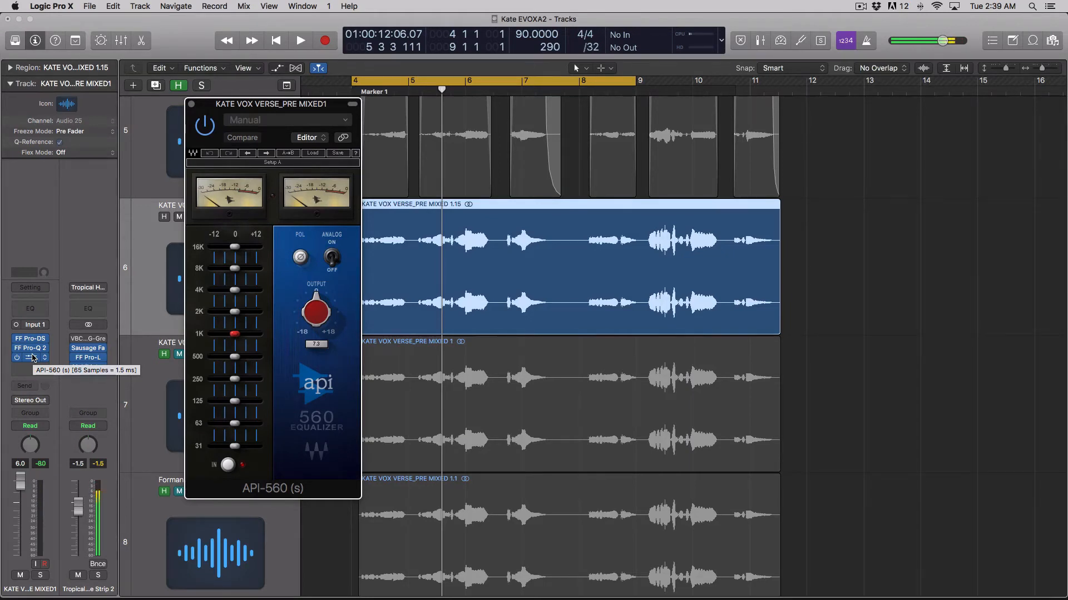
click(30, 348)
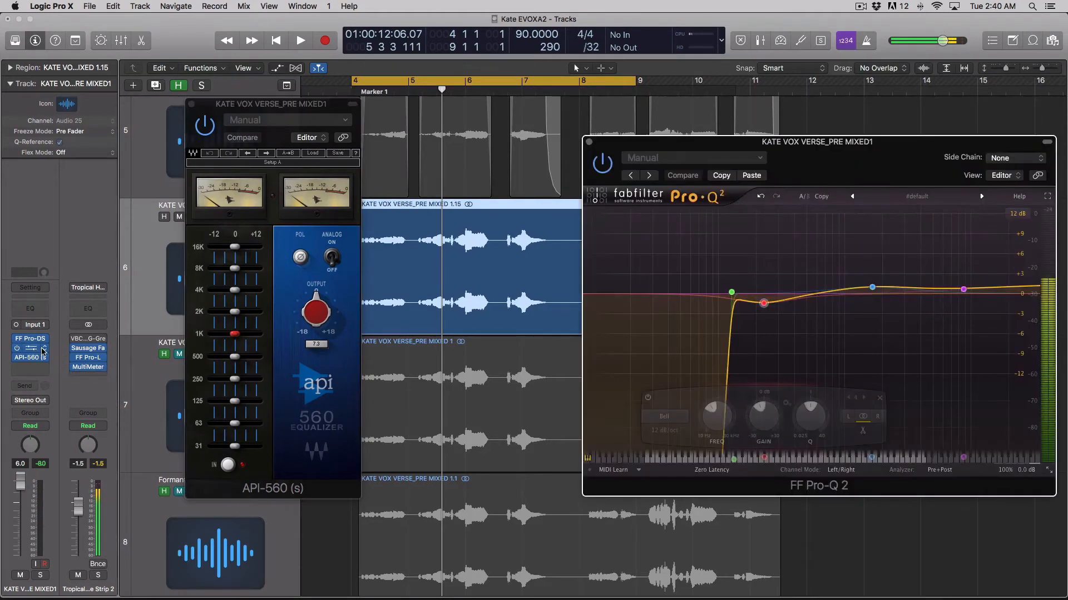
drag(645, 143, 435, 127)
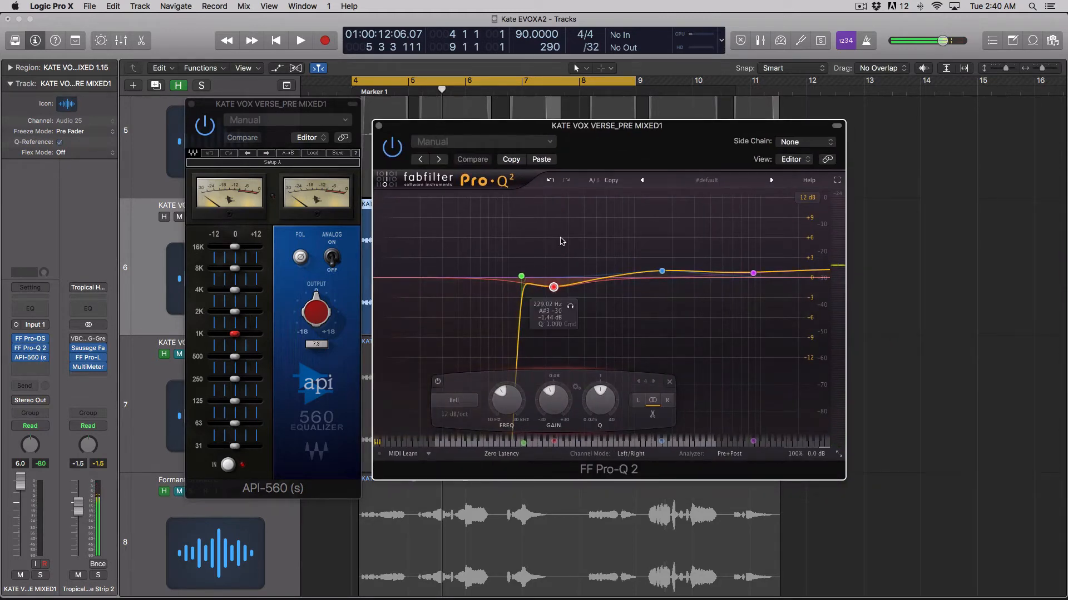
mouse_move(650, 260)
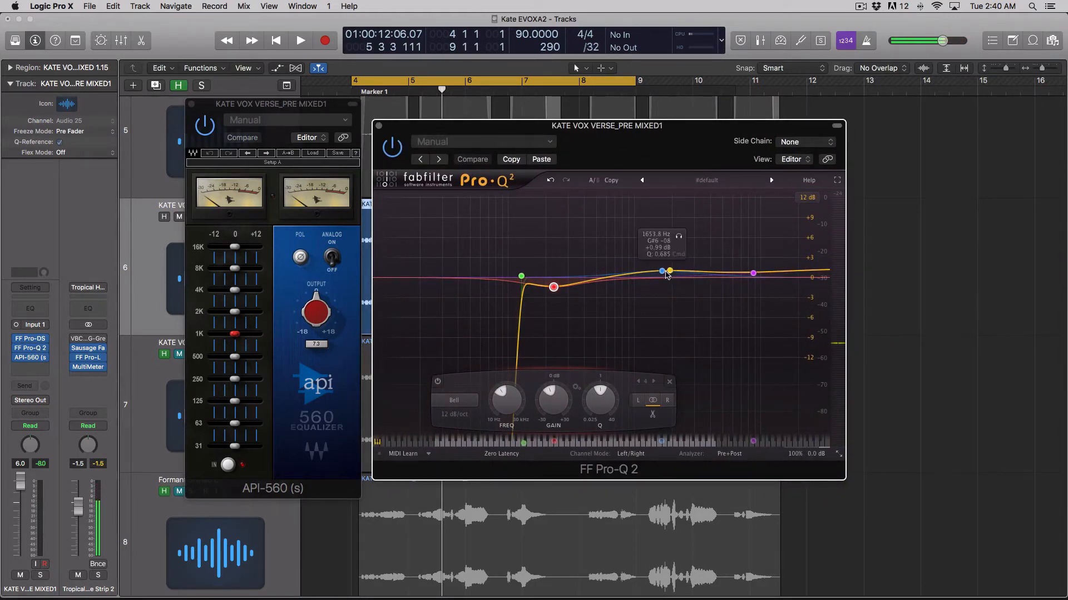
drag(662, 272, 662, 273)
click(752, 273)
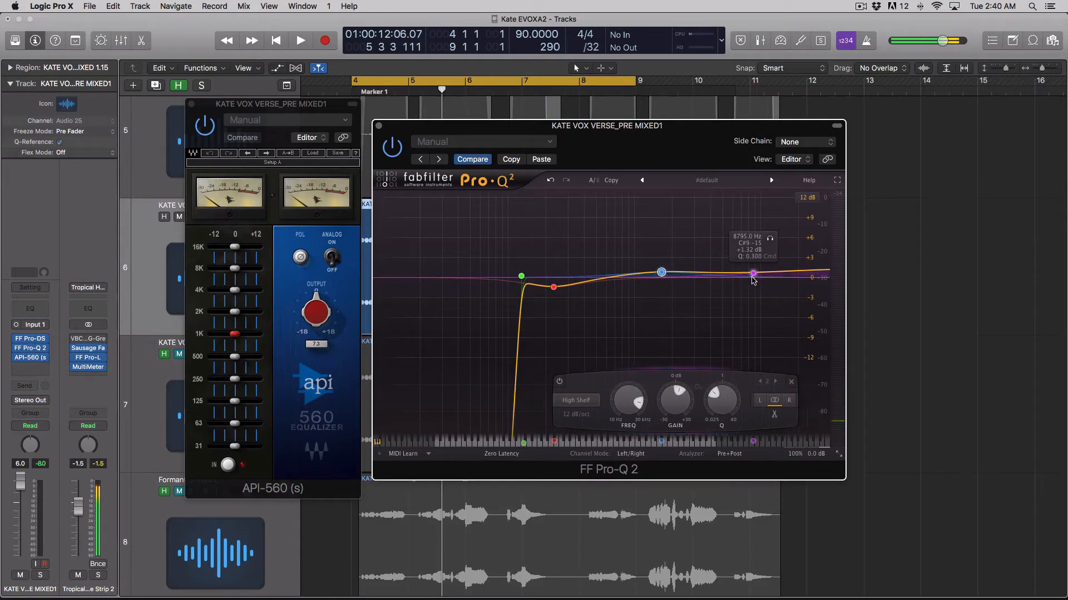
click(379, 127)
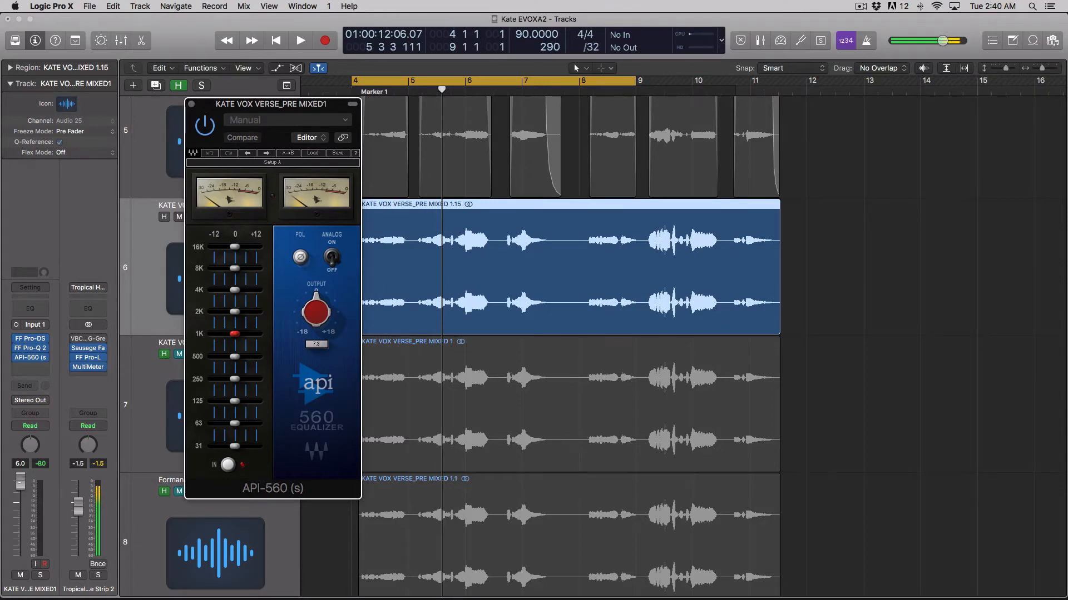
- Check the Violin Demo track's fader and lower the pre-mixed verse vocal's fader to about -5.1 dB
drag(20, 485, 37, 510)
scroll(121, 342, up, 15)
click(153, 134)
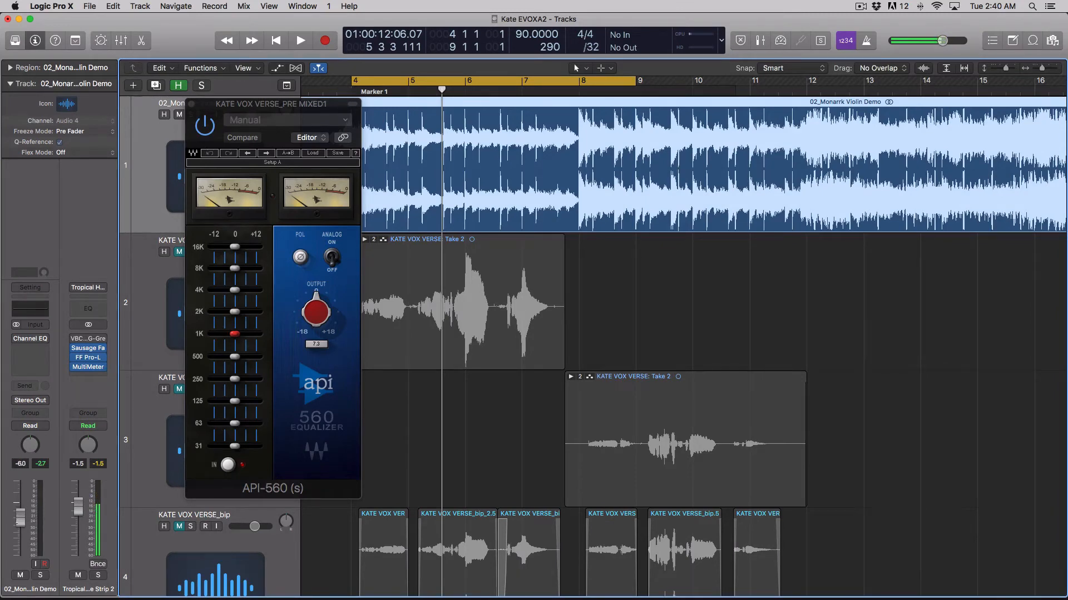
scroll(128, 420, down, 15)
click(155, 392)
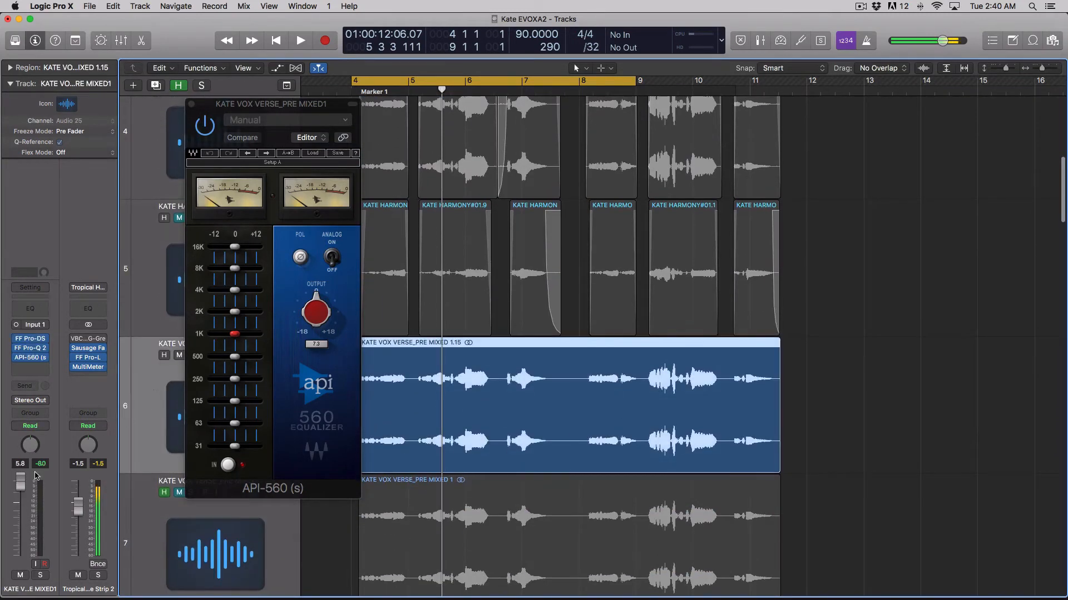
drag(35, 474, 35, 503)
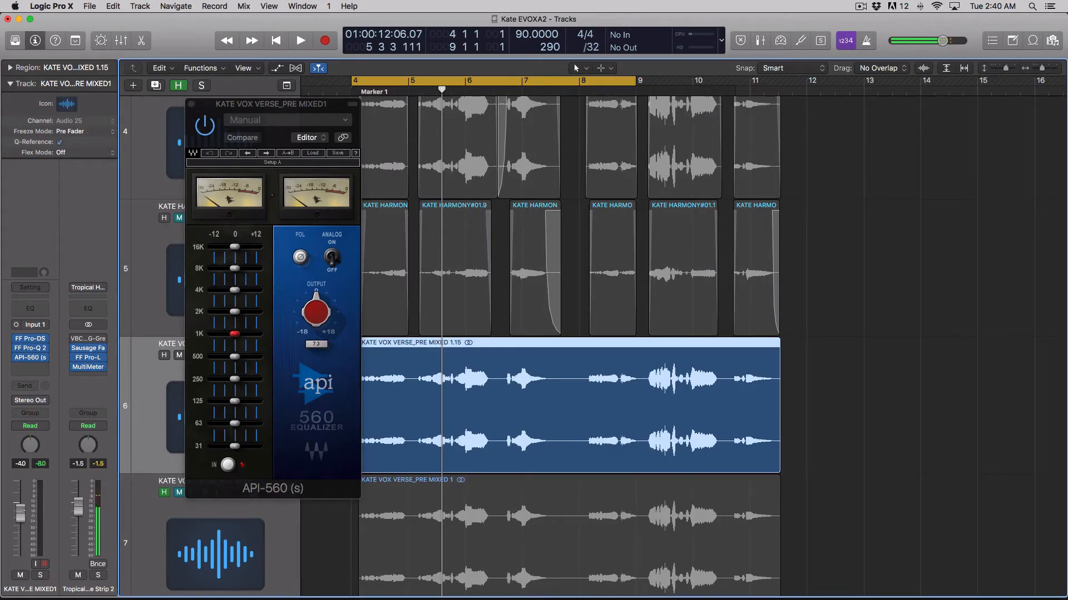
- Play and solo the verse vocal, comparing the API-560 EQ in and out with its 16K band raised to 10.6
key(space)
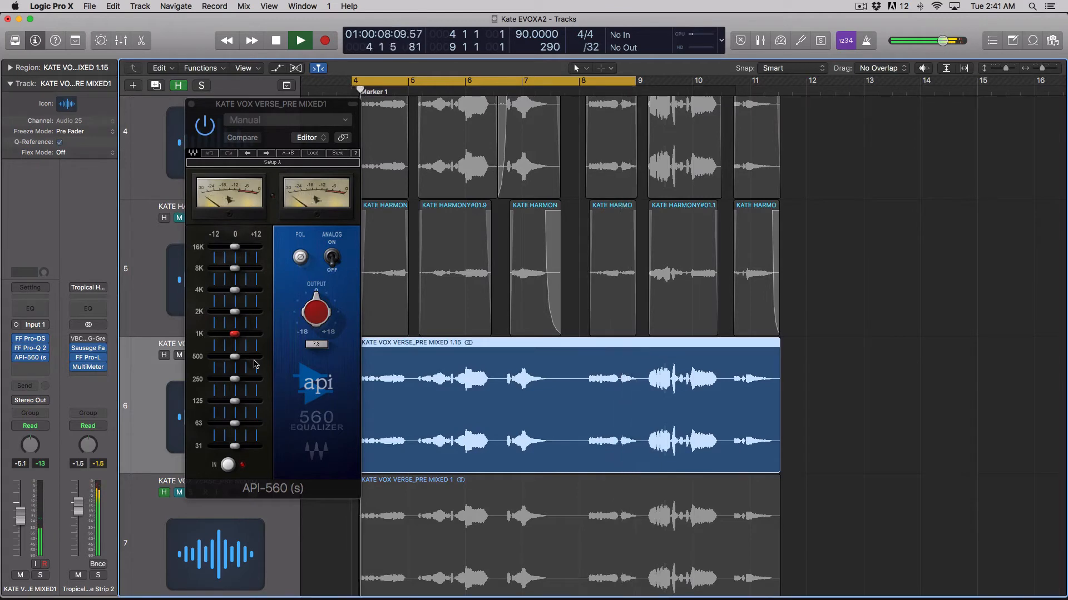
click(228, 466)
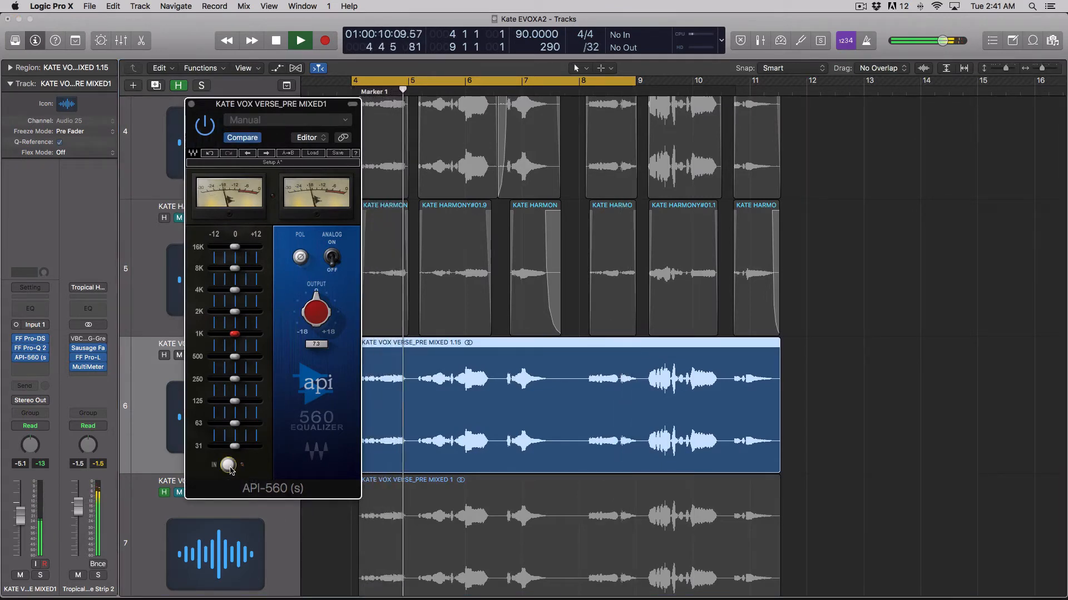
key(ctrl+s)
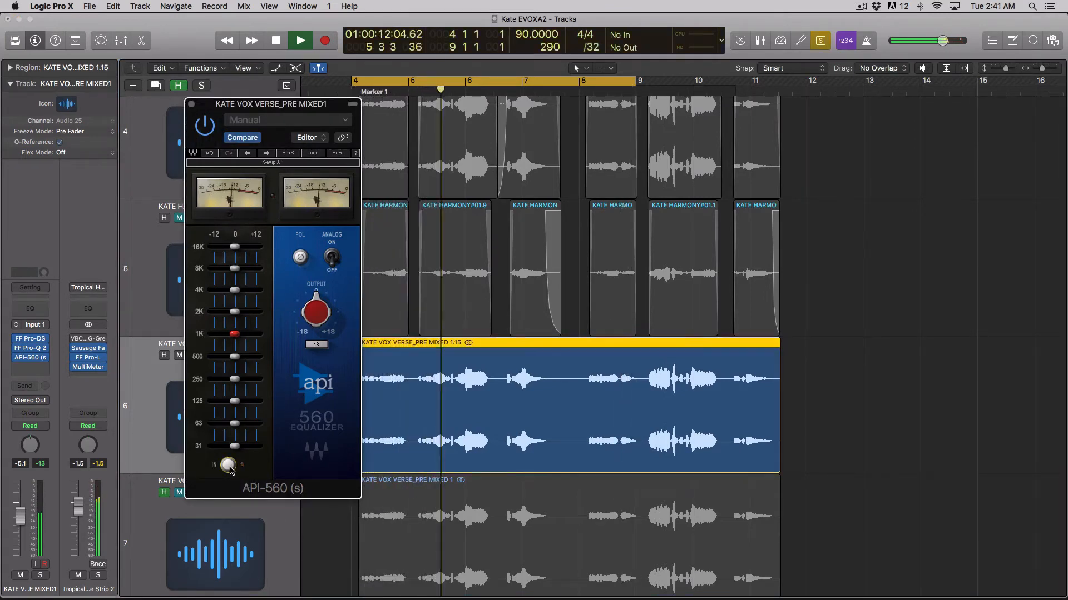
key(space)
key(space)
click(231, 471)
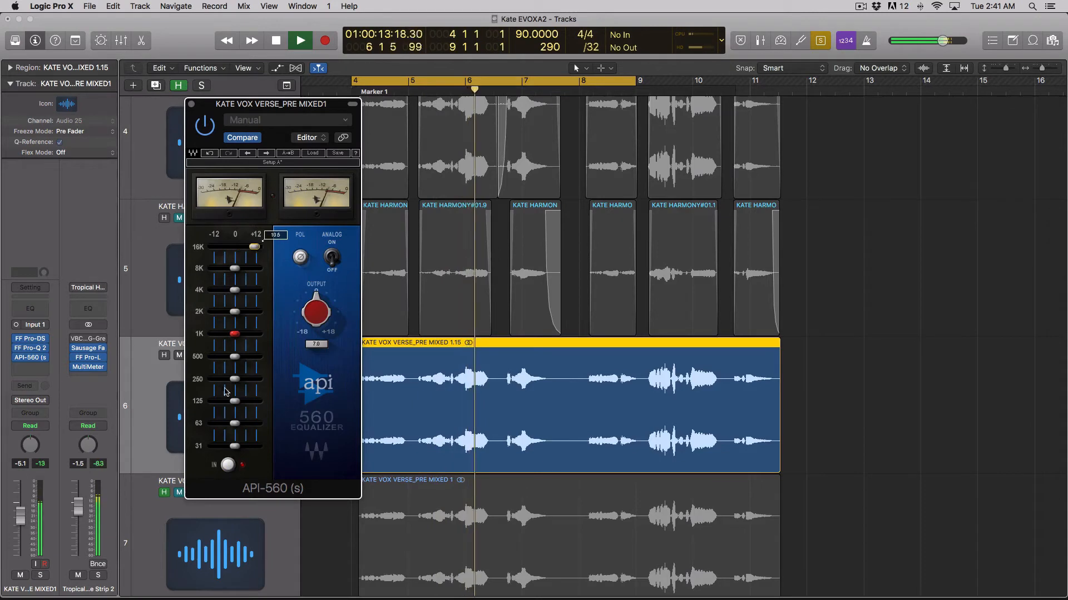
click(234, 466)
key(space)
- Adjust the API-560's 16K band down to a slight boost
drag(254, 247, 243, 247)
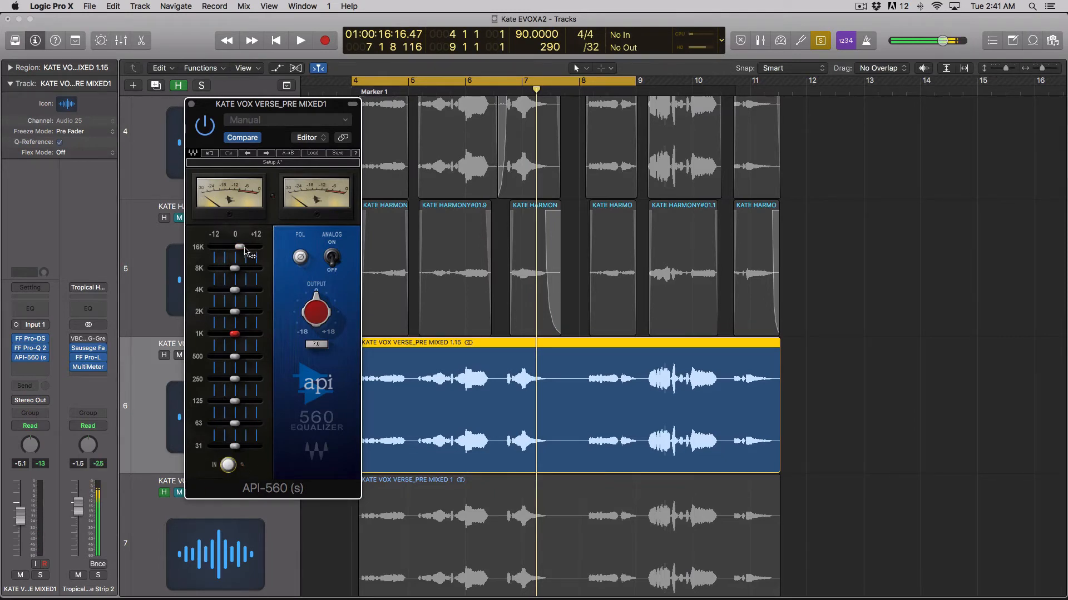
drag(246, 251, 263, 240)
drag(236, 248, 262, 239)
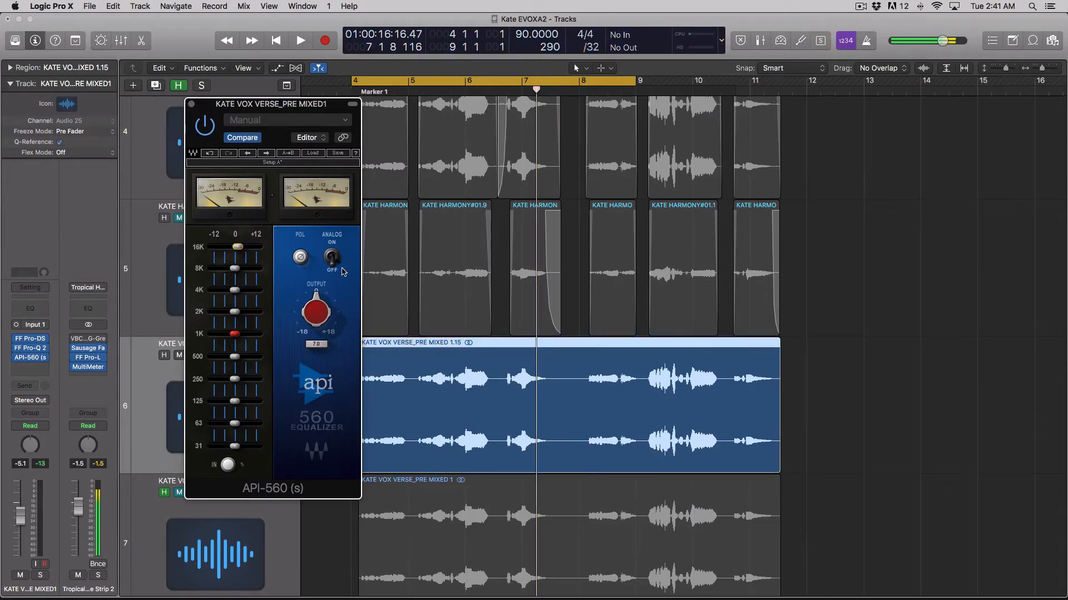
- Play the soloed vocal while fine-tuning the API-560's 8K band and slightly boosting its 1K band
key(space)
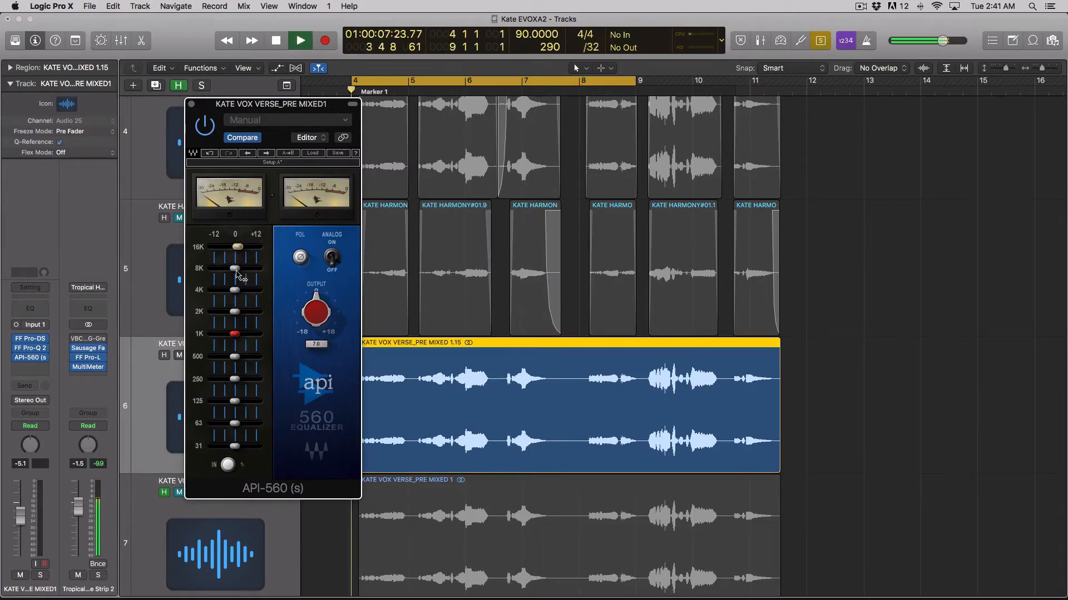
drag(235, 270, 237, 276)
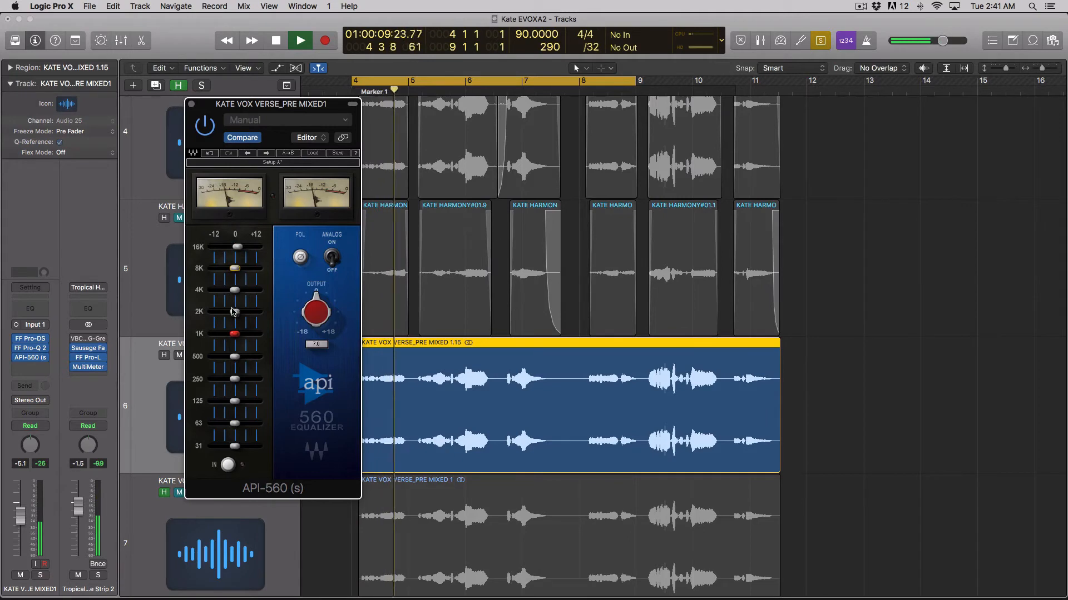
drag(235, 335, 236, 334)
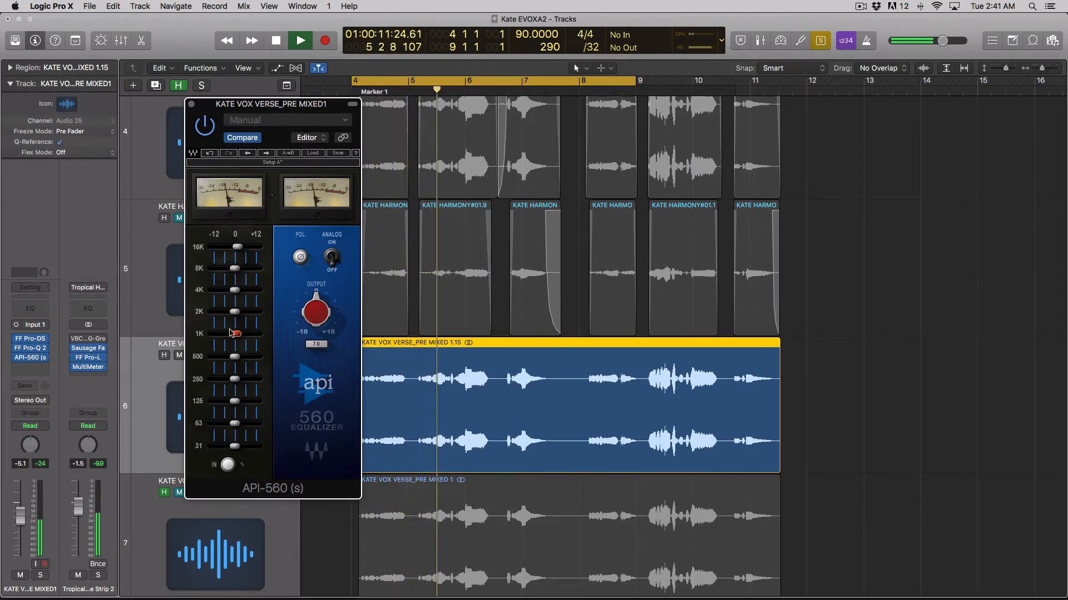
- Try a strong boost on the API-560's 250 band, settle it at about 1.9, and replay the vocal unsoloed with the mix
drag(235, 401, 257, 379)
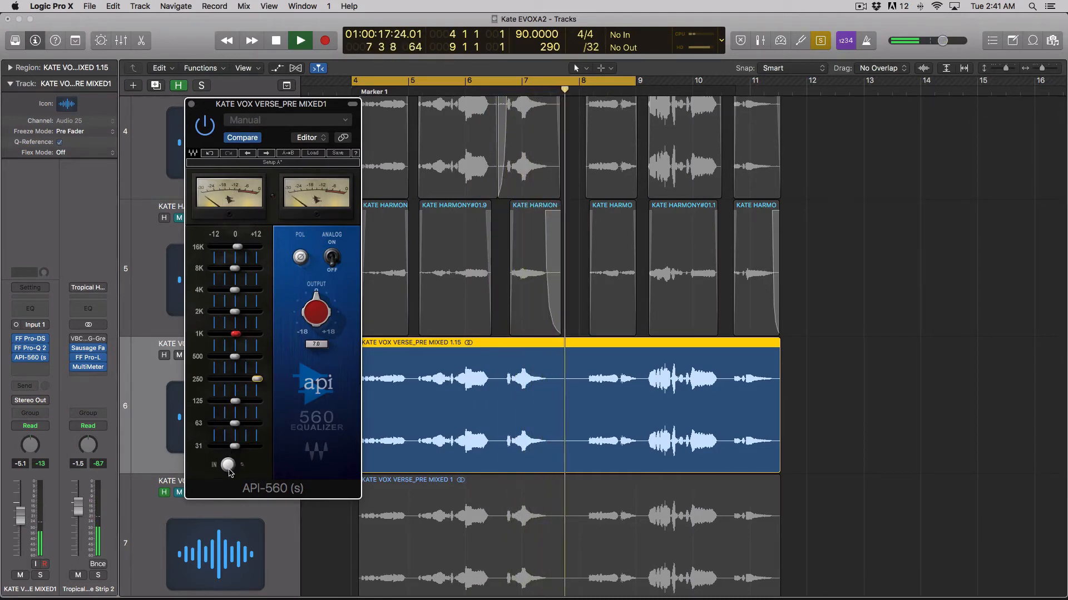
drag(265, 382, 260, 371)
key(space)
key(ctrl+s)
key(space)
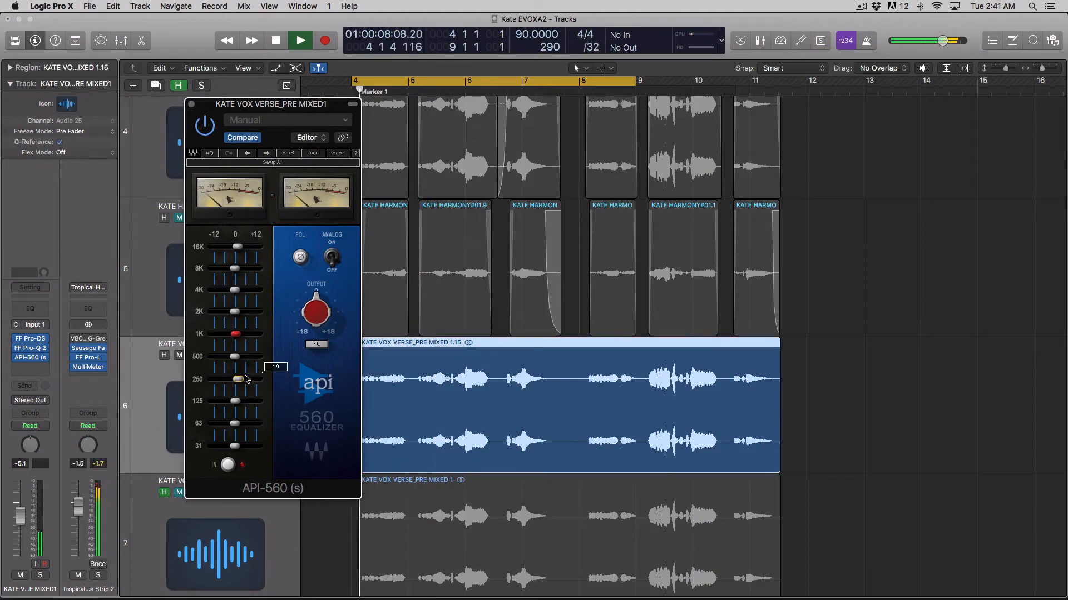
- Lower the 02_Monarrk Violin Demo track's fader to about -15.8 dB during playback
scroll(151, 224, up, 2)
scroll(150, 224, up, 10)
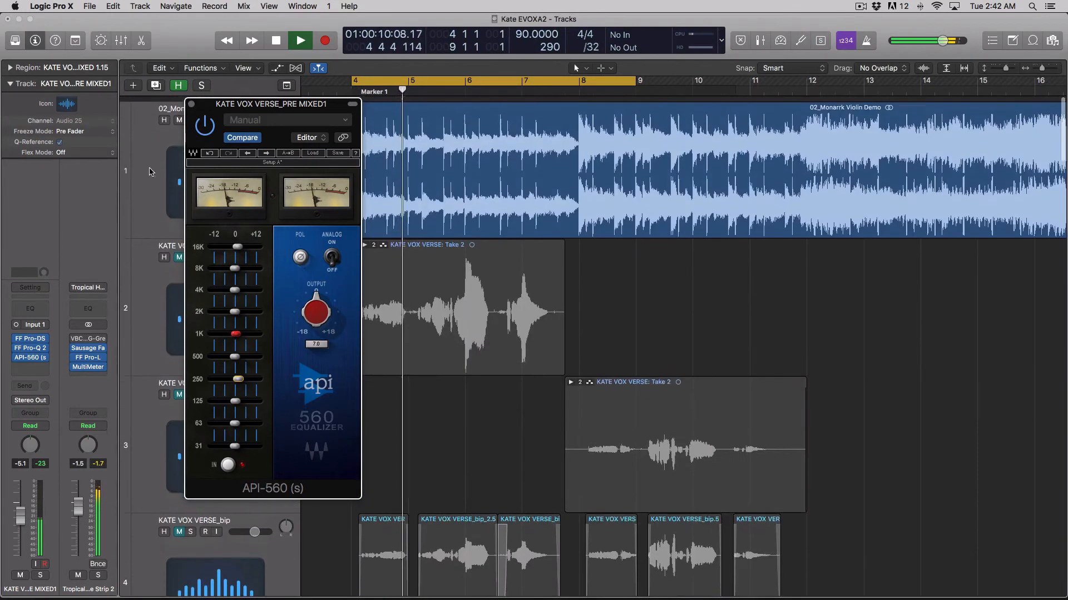
click(149, 174)
drag(21, 516, 20, 536)
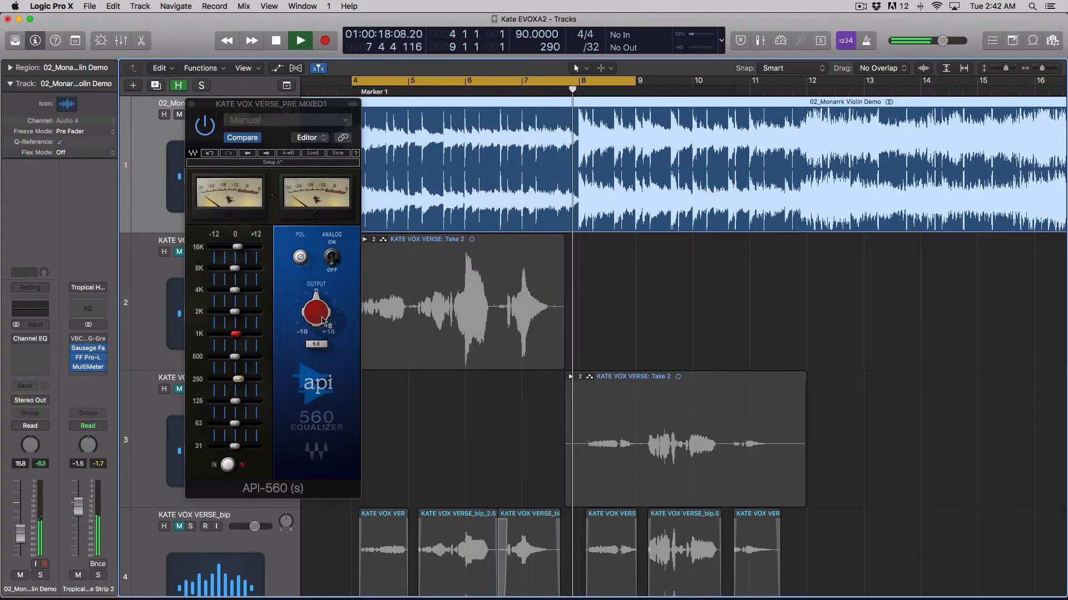
- Try the API-560's trim and output up to about 12 dB, settle the output at about -0.3 dB and stop playback
click(316, 344)
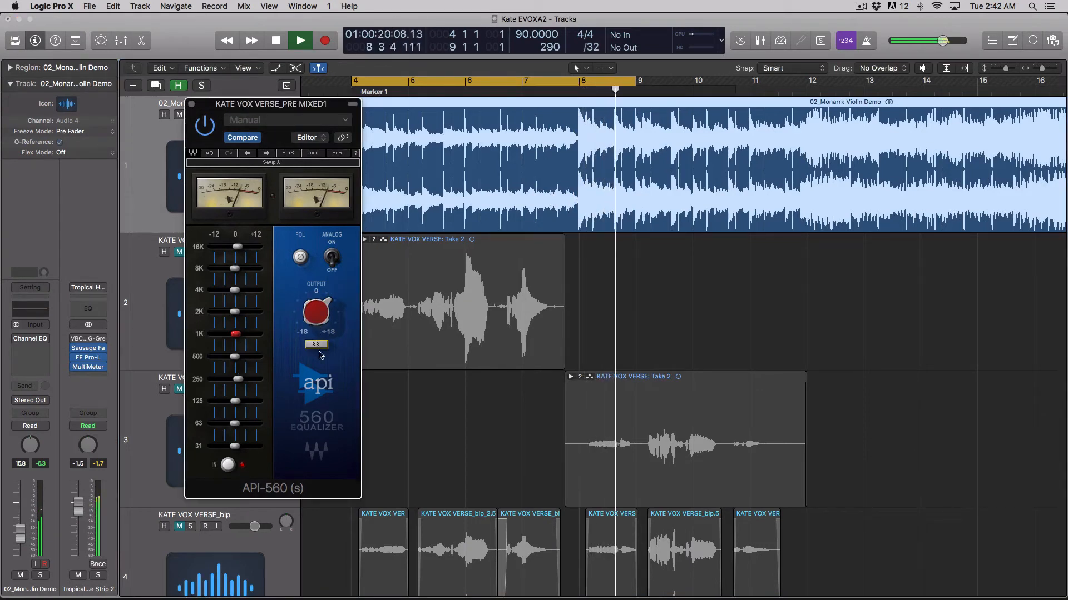
drag(317, 348, 332, 293)
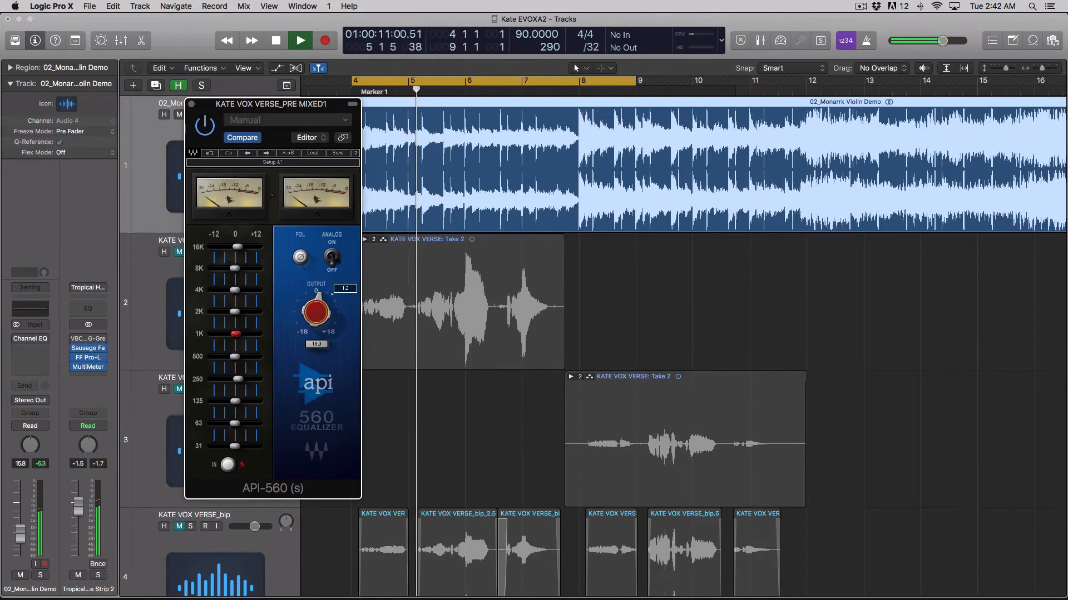
drag(316, 312, 315, 306)
key(space)
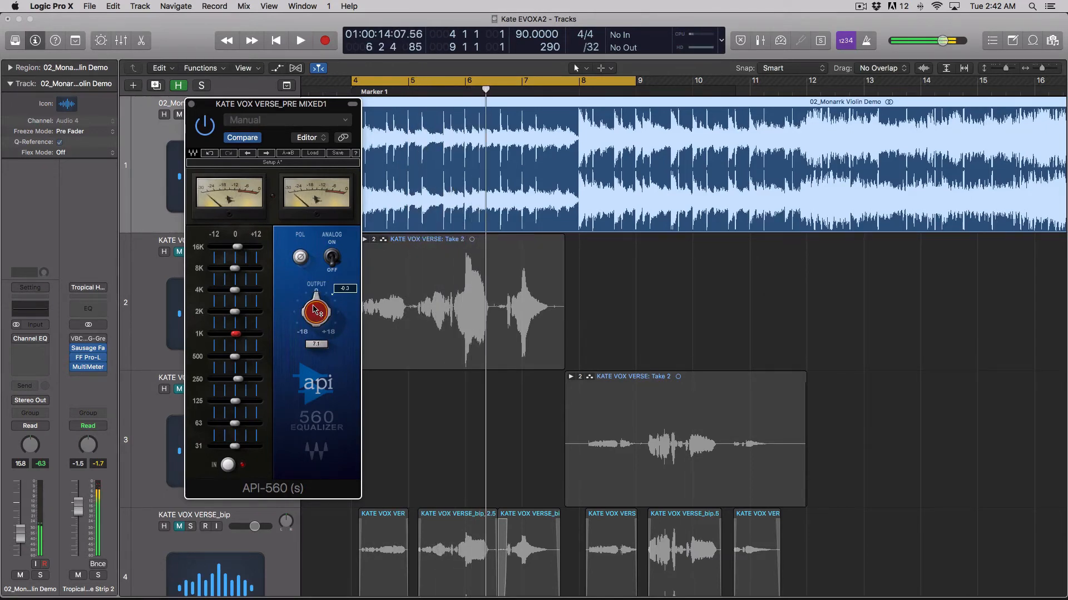
- Check the verse vocal's level with pre-fader metering during playback, and turn that metering off before playing again
click(759, 40)
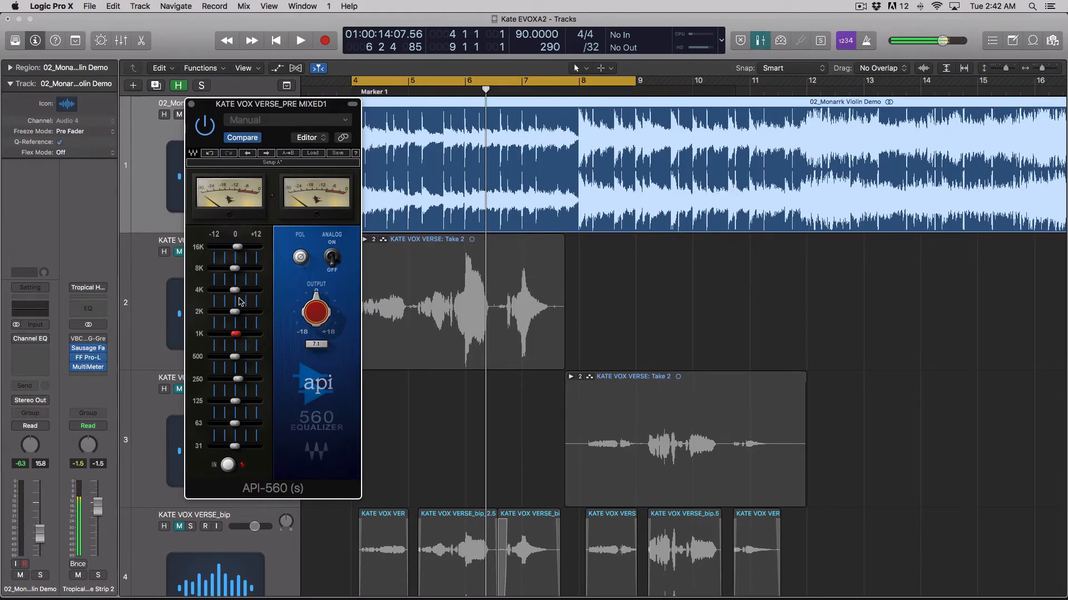
scroll(501, 383, down, 10)
click(150, 232)
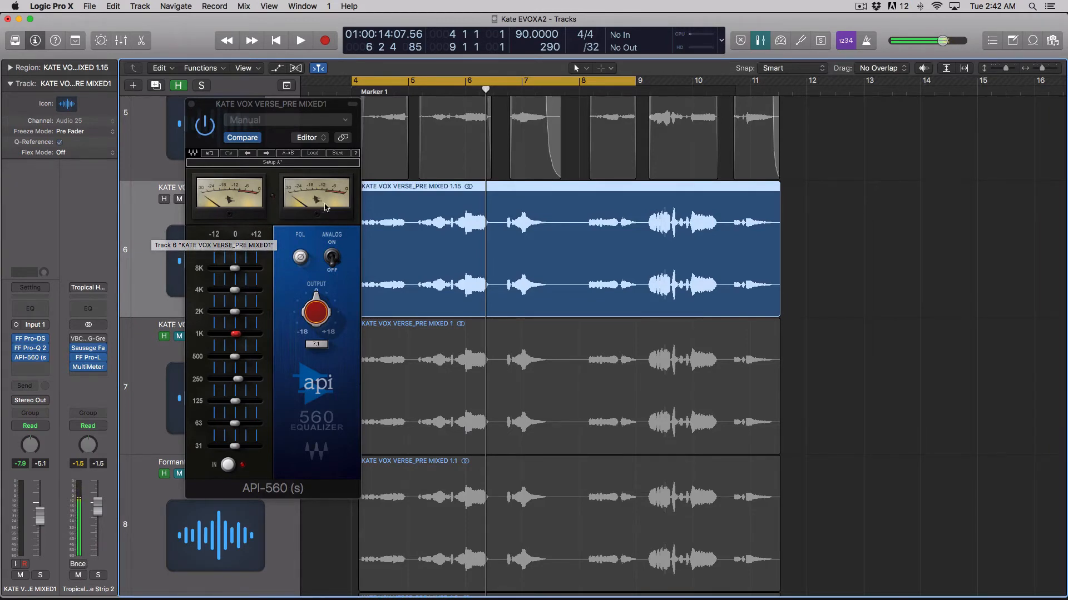
key(shift+space)
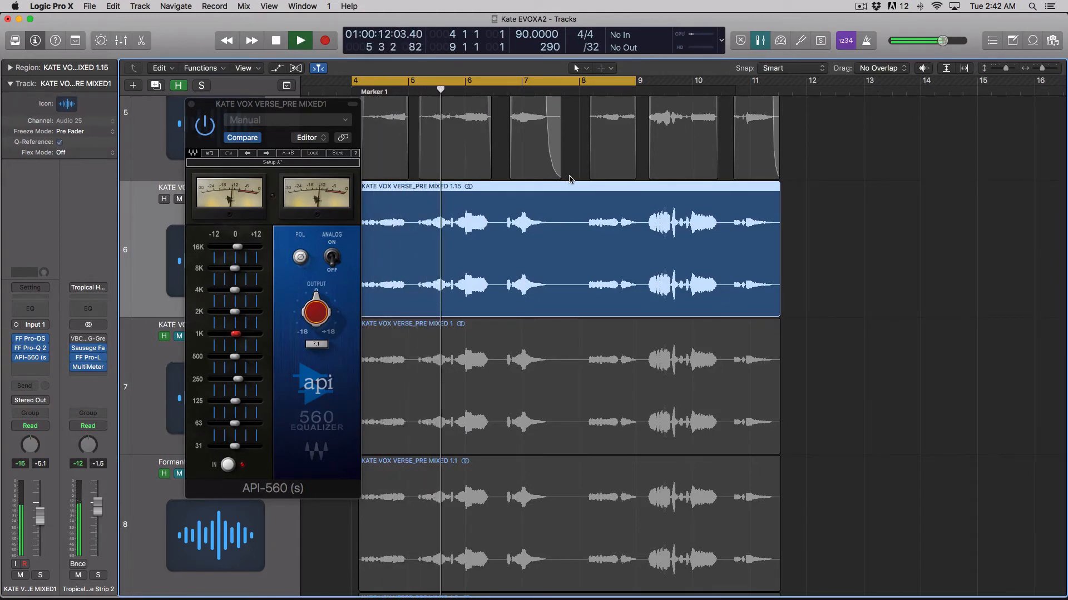
key(space)
click(764, 46)
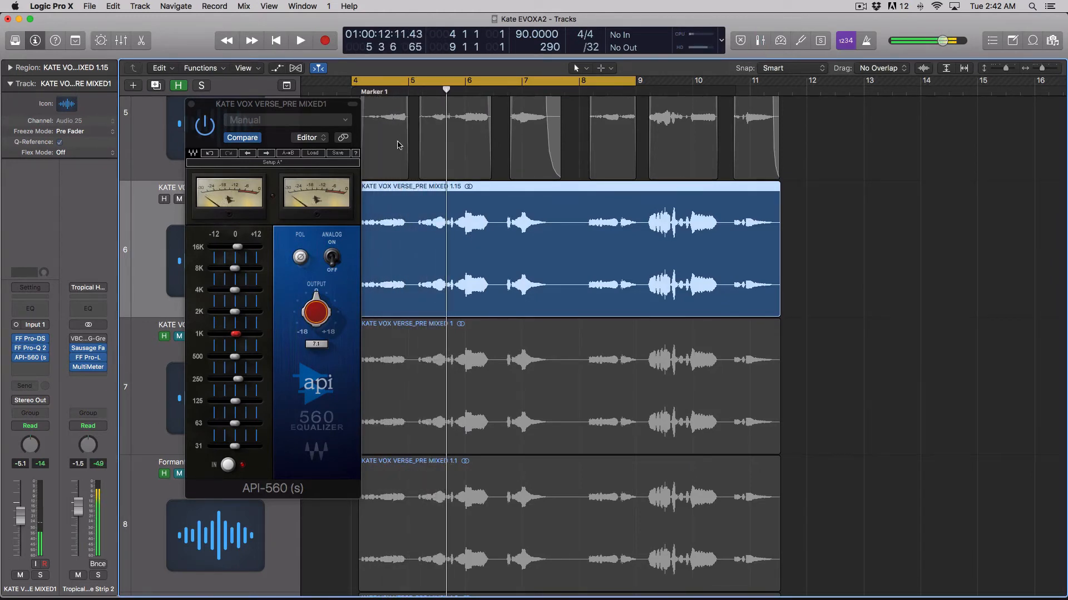
key(space)
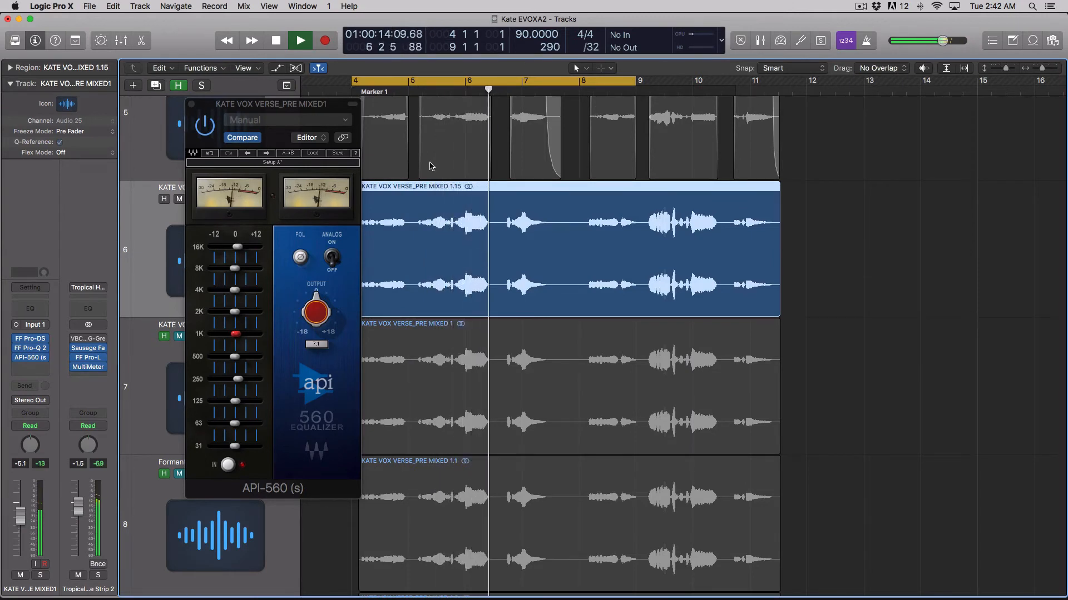
- Set the API-560's output to 0 dB and check the verse vocal's level in playback with pre-fader metering
key(space)
click(332, 293)
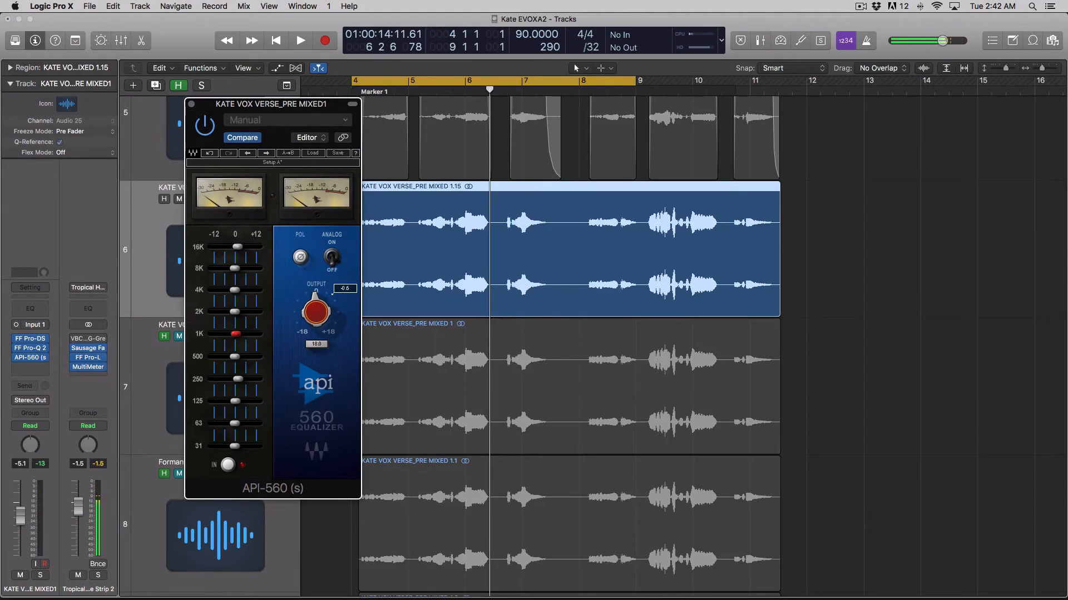
click(755, 40)
key(space)
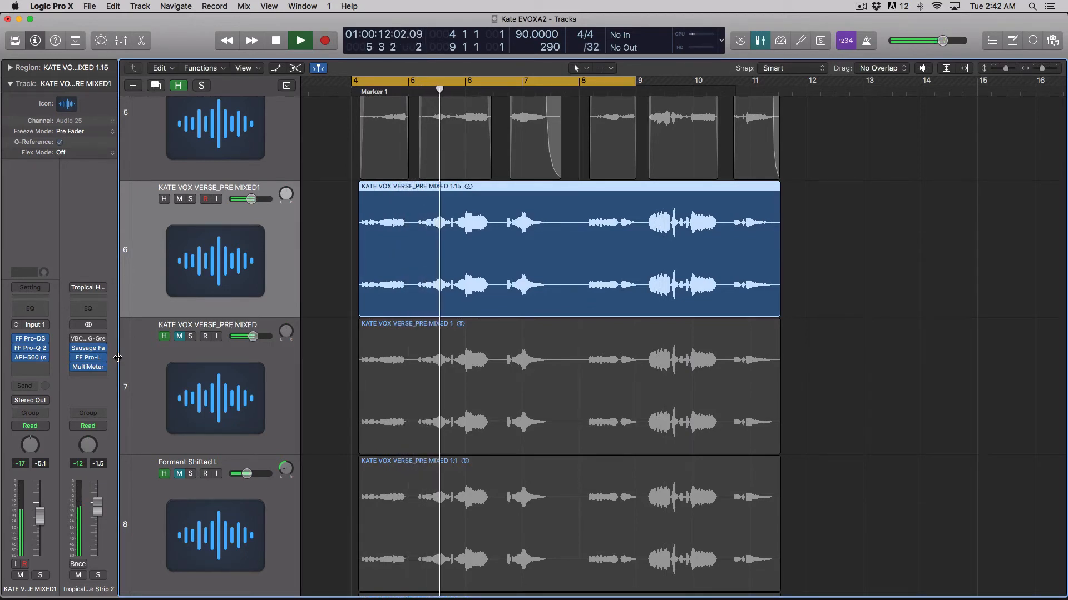
key(space)
- Reopen the verse vocal's API-560 during playback, turn off pre-fader metering, then stop and close the plug-in
click(32, 357)
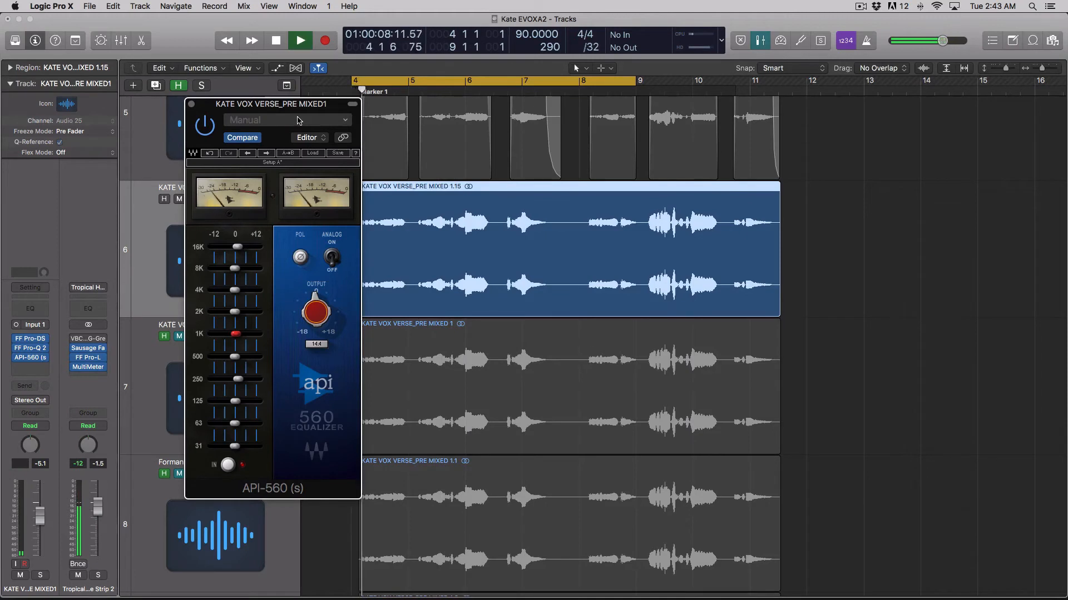
click(761, 40)
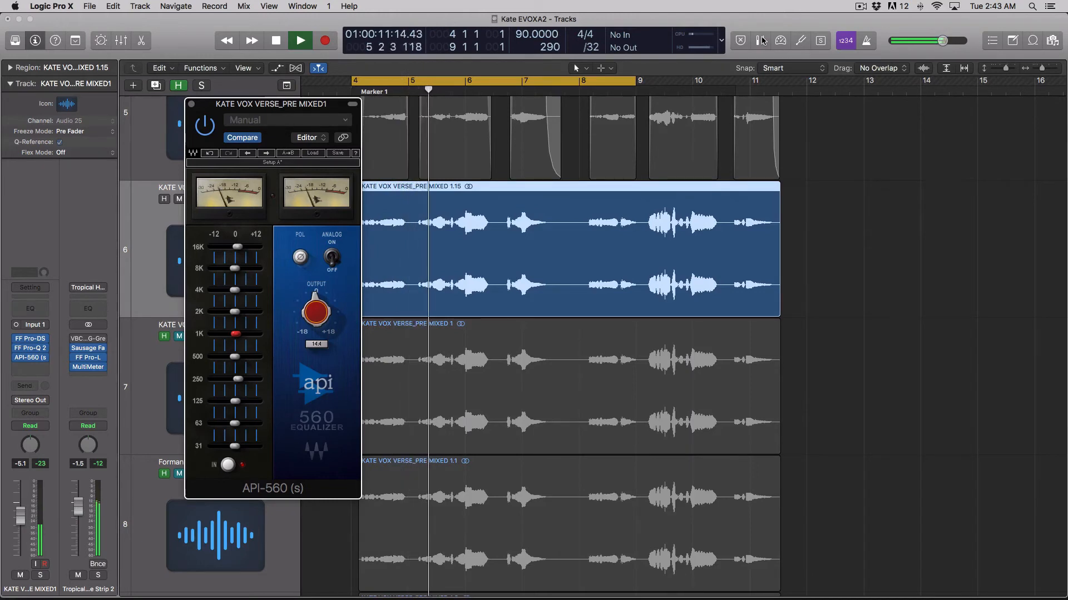
key(space)
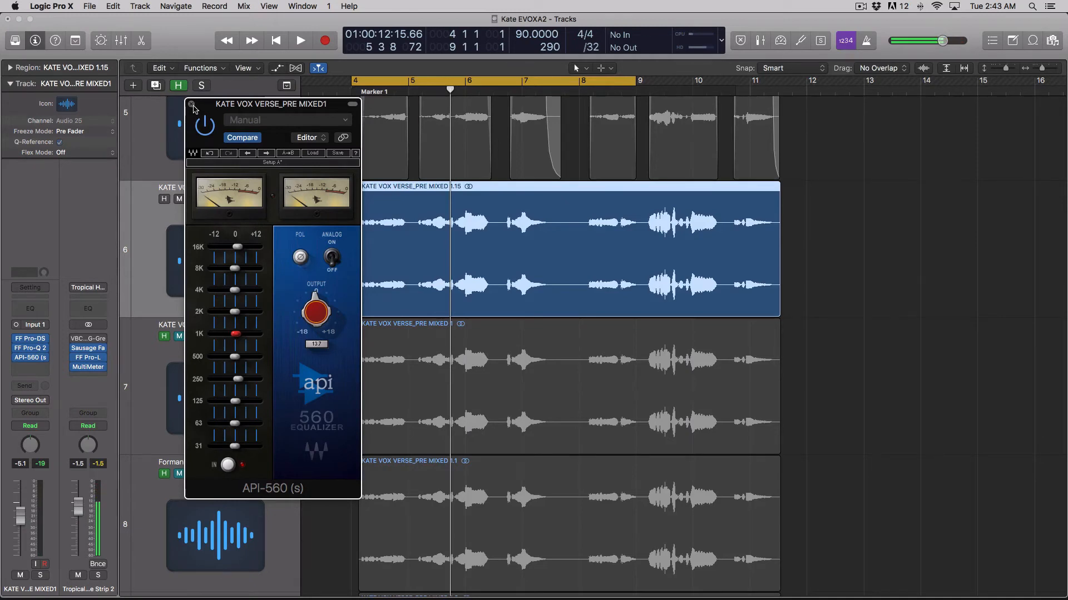
click(191, 104)
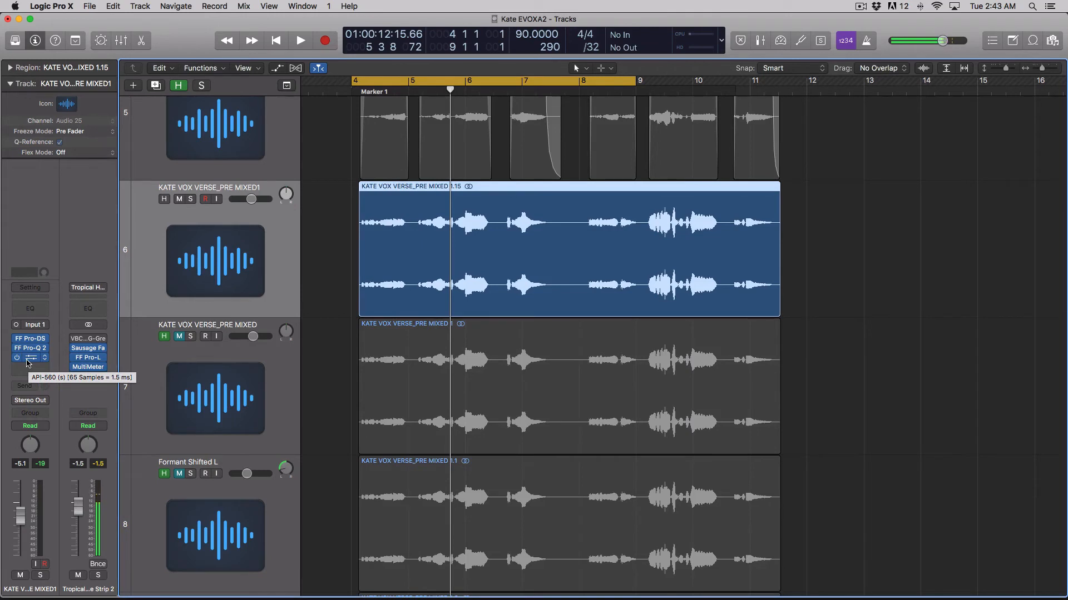
- Insert Waves RVox (s) after the API-560 on the verse vocal and move its window clear of the regions
scroll(285, 269, up, 3)
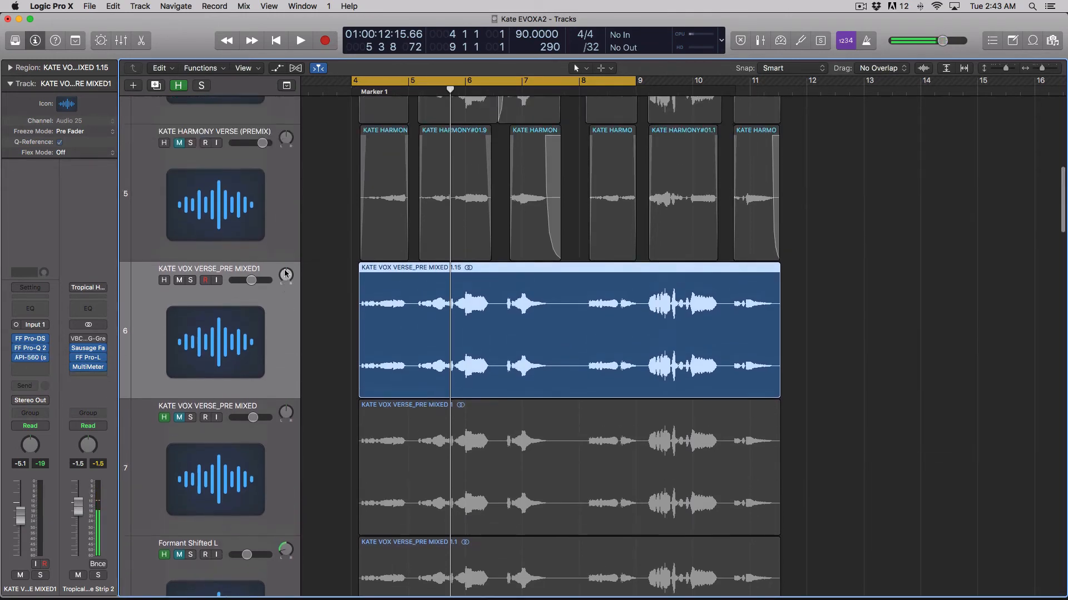
scroll(285, 272, up, 1)
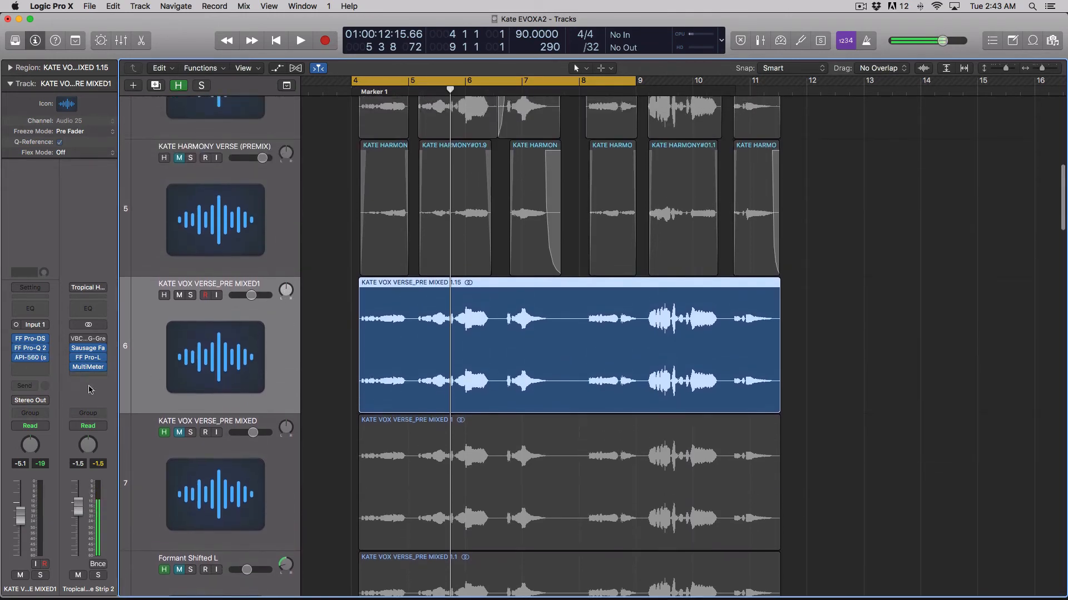
click(43, 368)
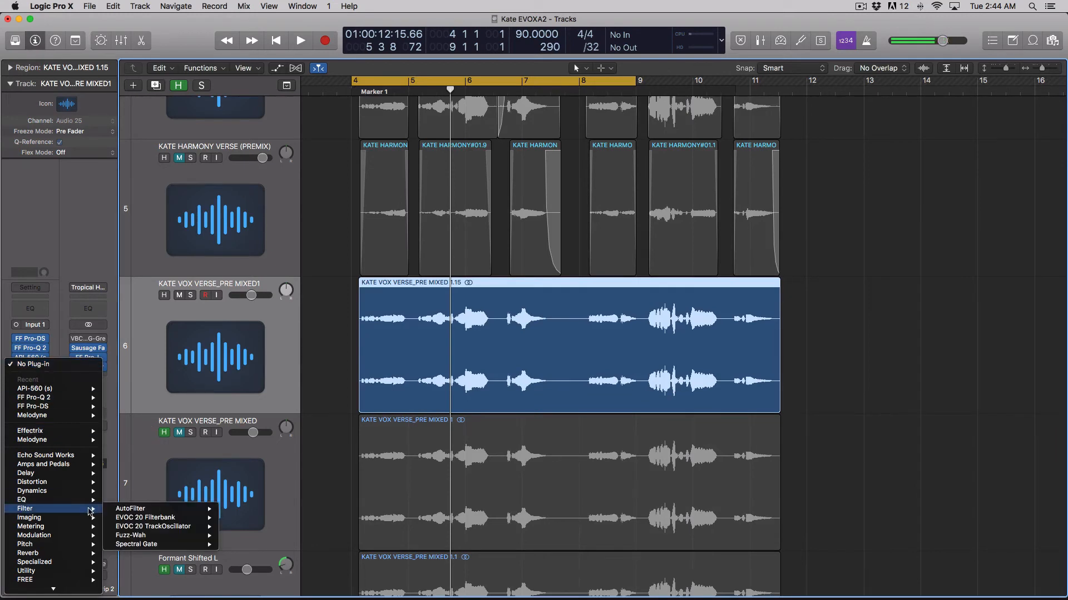
mouse_move(80, 567)
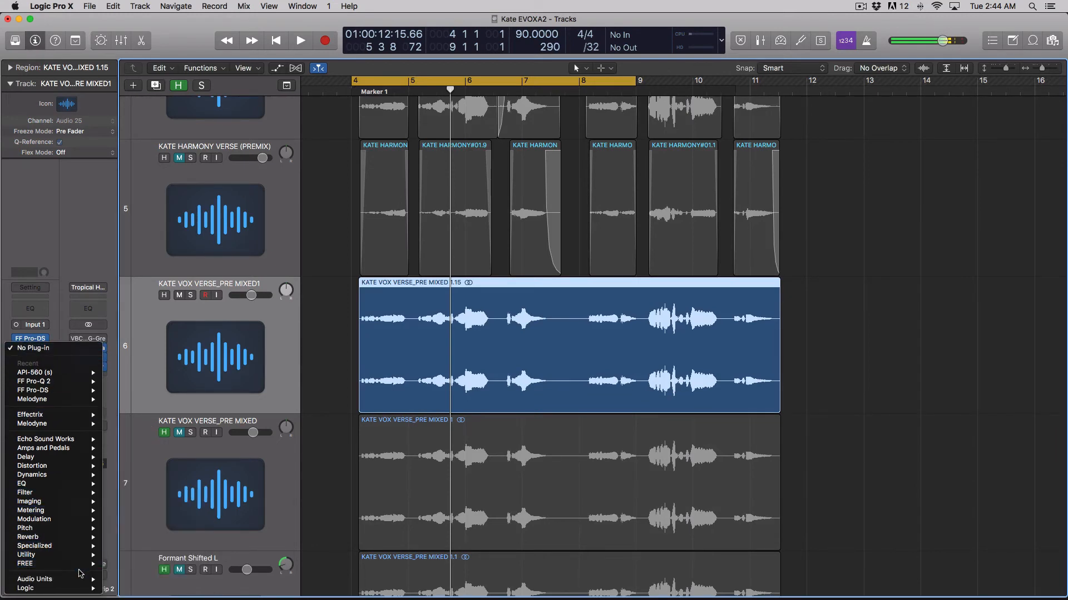
mouse_move(147, 580)
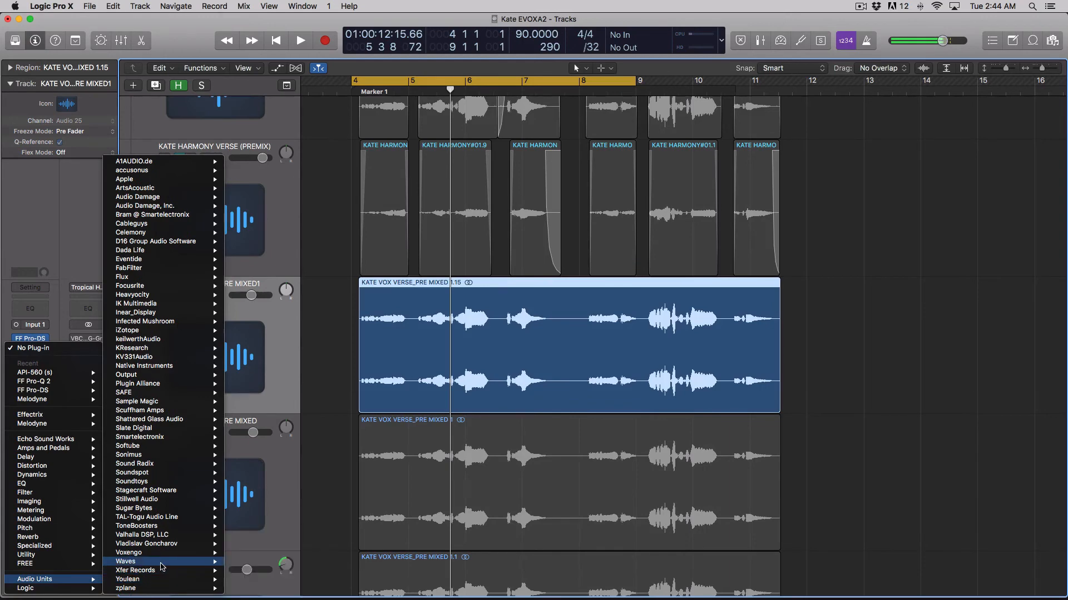
mouse_move(125, 562)
scroll(284, 512, down, 10)
mouse_move(288, 520)
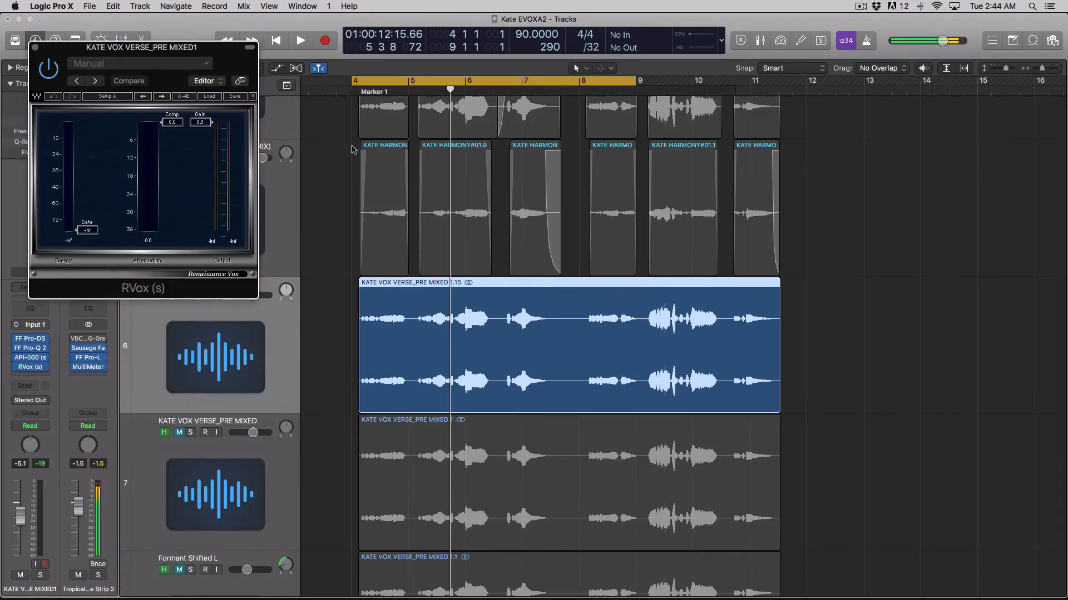
drag(171, 48, 937, 213)
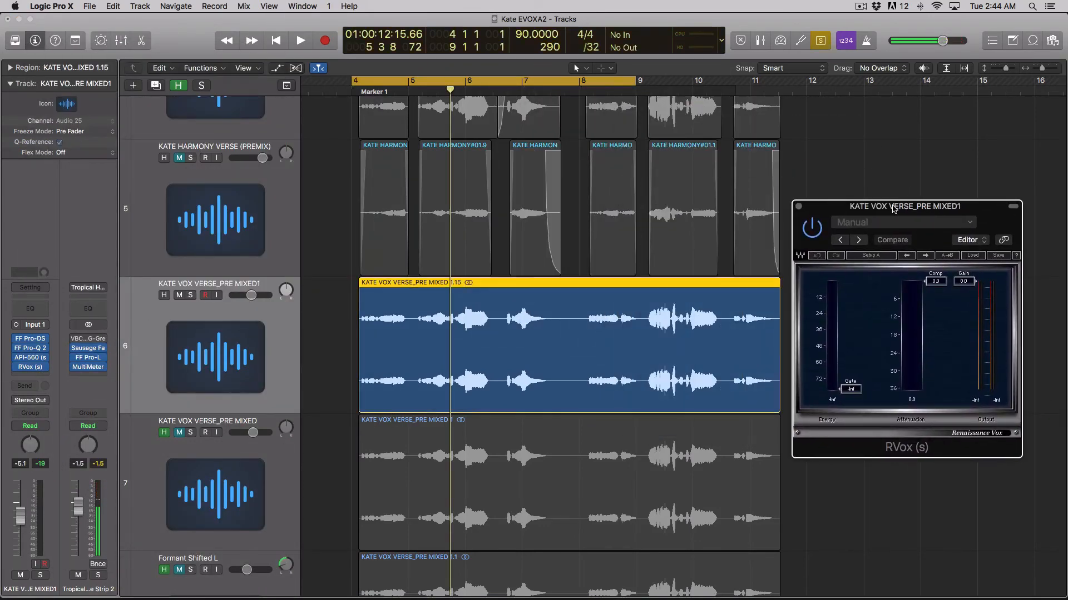
- During playback, set RVox's compression to about -6.9 and gain to about -2.8, with the vocal fader at -5.5 dB
key(space)
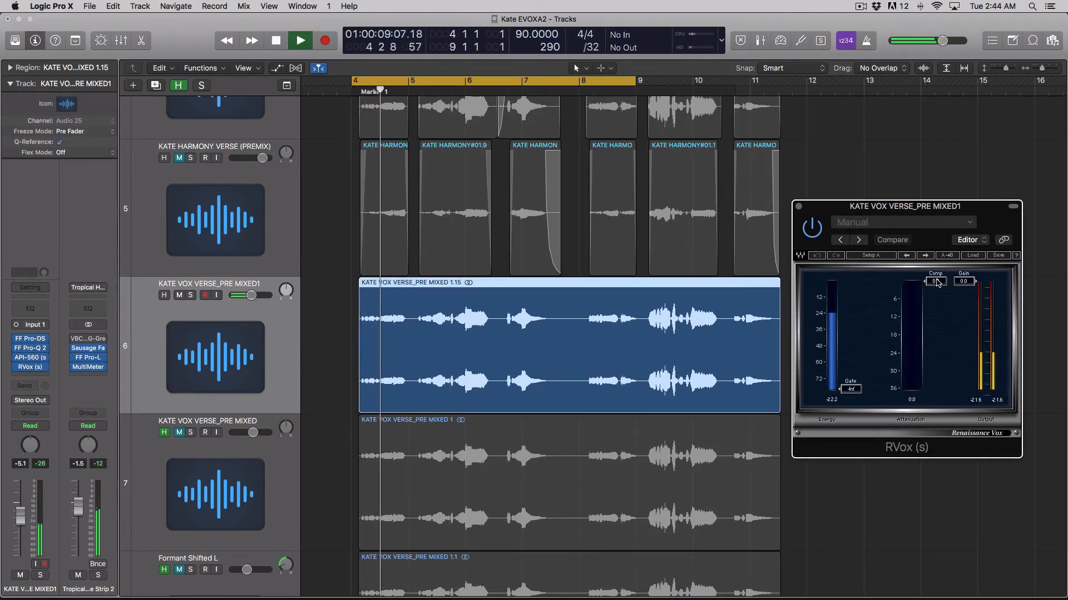
drag(935, 281, 937, 303)
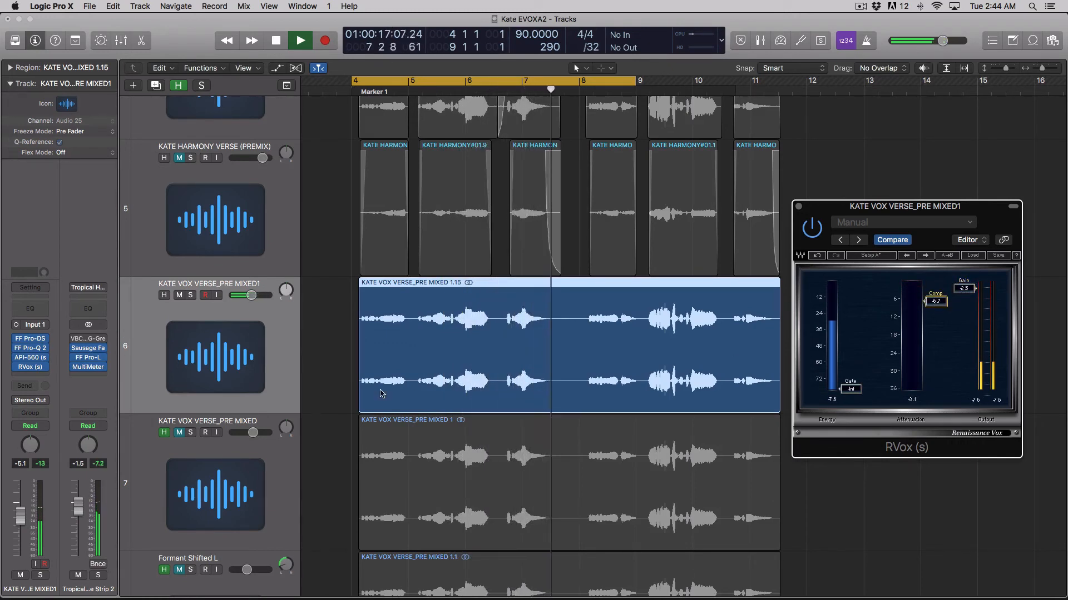
drag(21, 515, 21, 517)
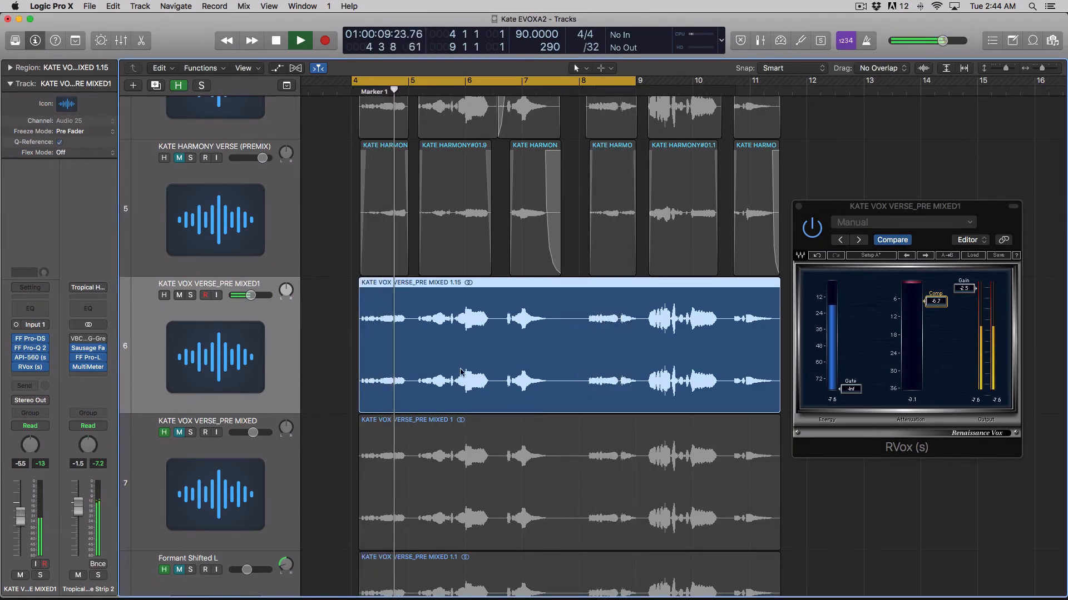
drag(935, 302, 964, 289)
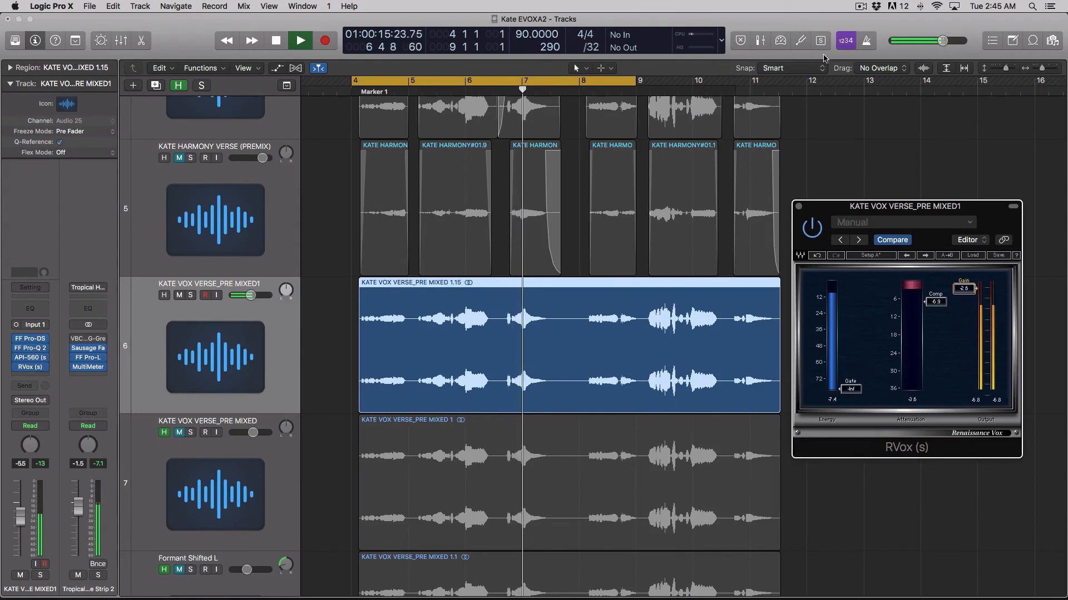
- Turn on pre-fader metering and set RVox's gate to about -65.5 and its compression to about -7.8
key(Return)
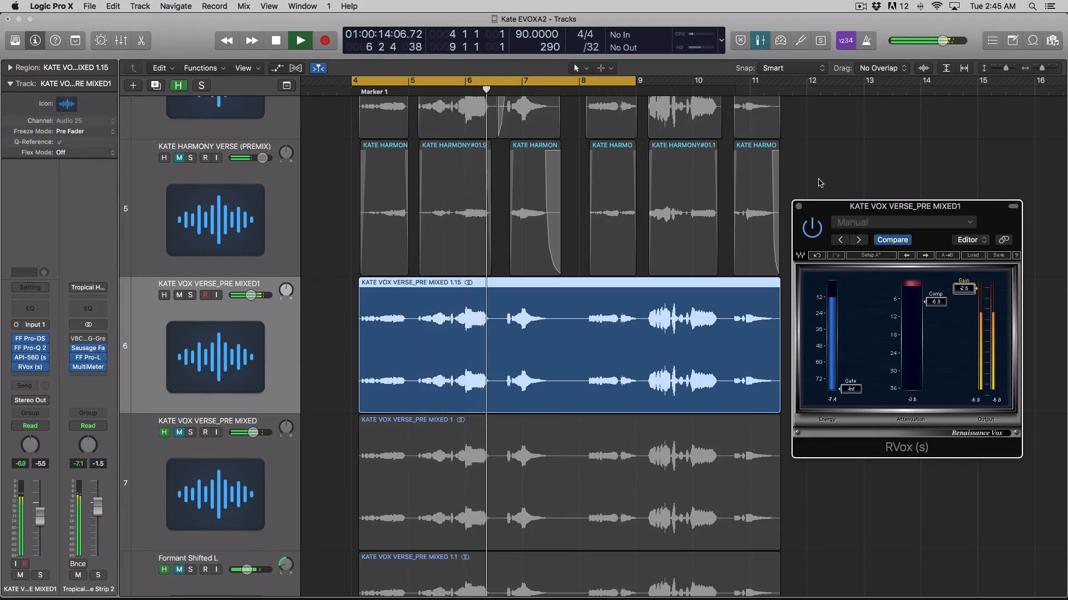
drag(851, 382, 850, 369)
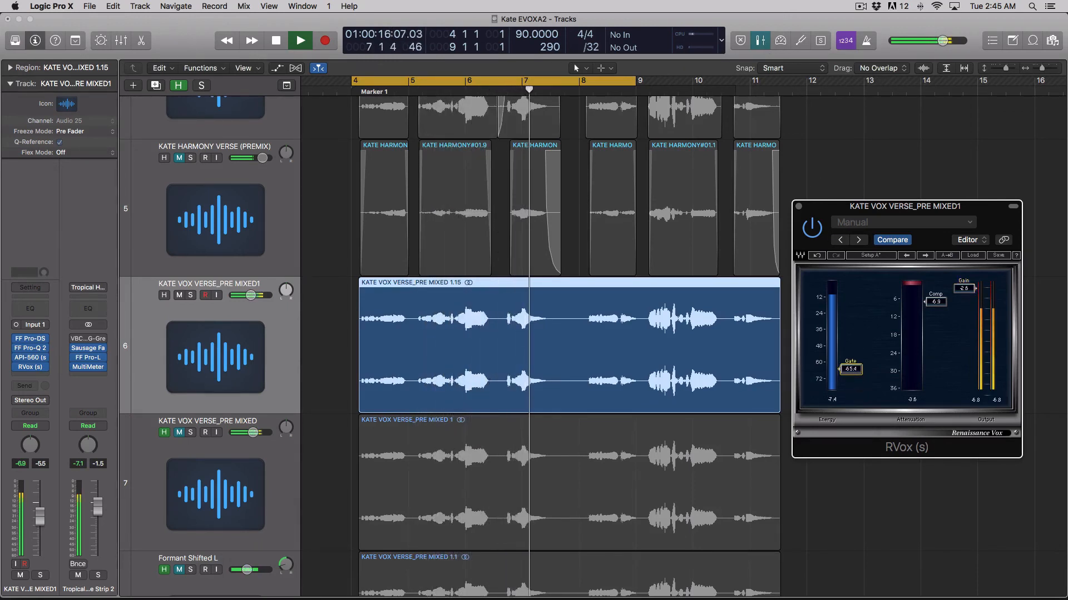
drag(934, 307, 933, 310)
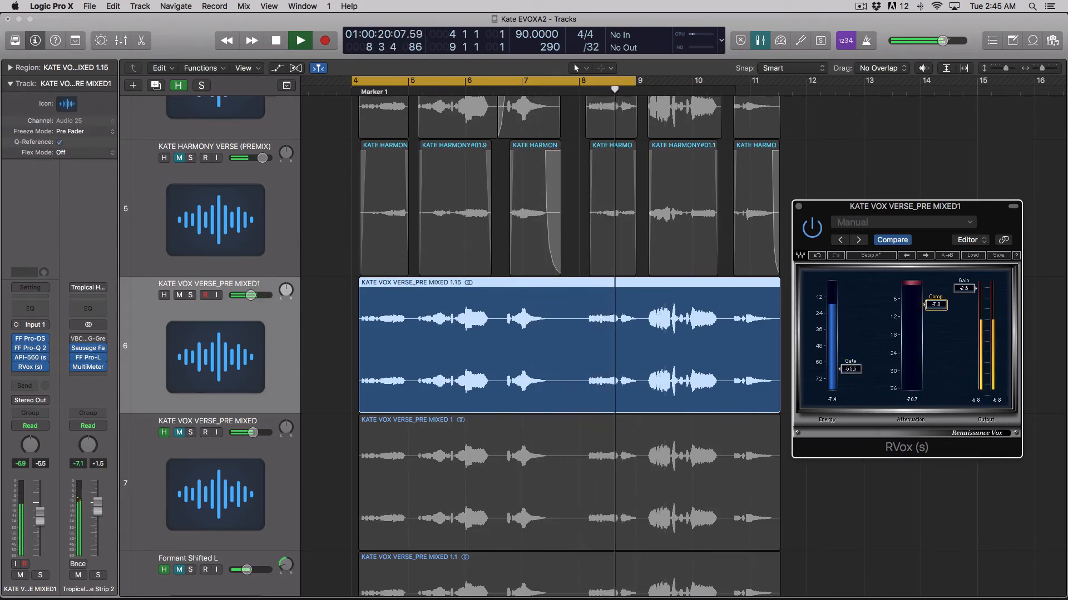
- Turn off the cycle range and reduce the track heights while the vocal plays
drag(587, 84, 589, 84)
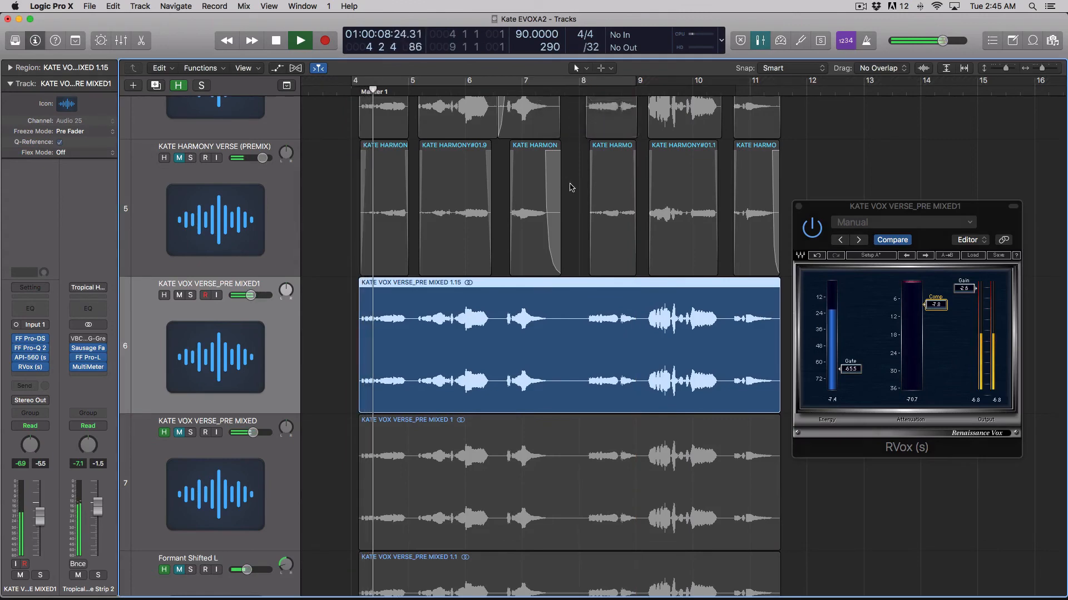
key(super+Up)
key(super+Up)
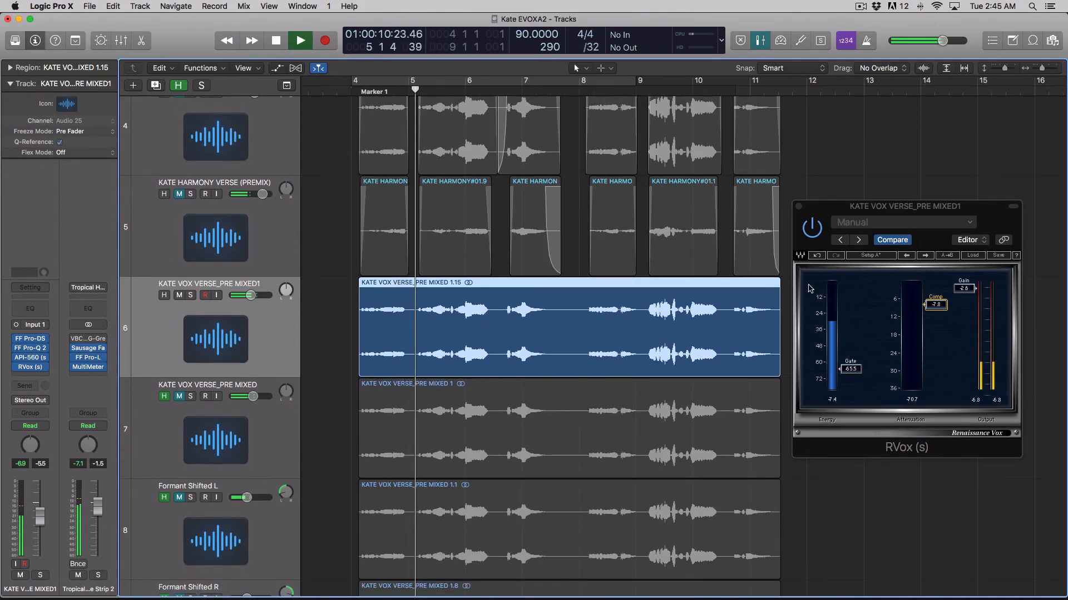
- Fine-tune RVox's gain to about -2.7 and lower the verse vocal's fader to about -5.6 dB
click(815, 229)
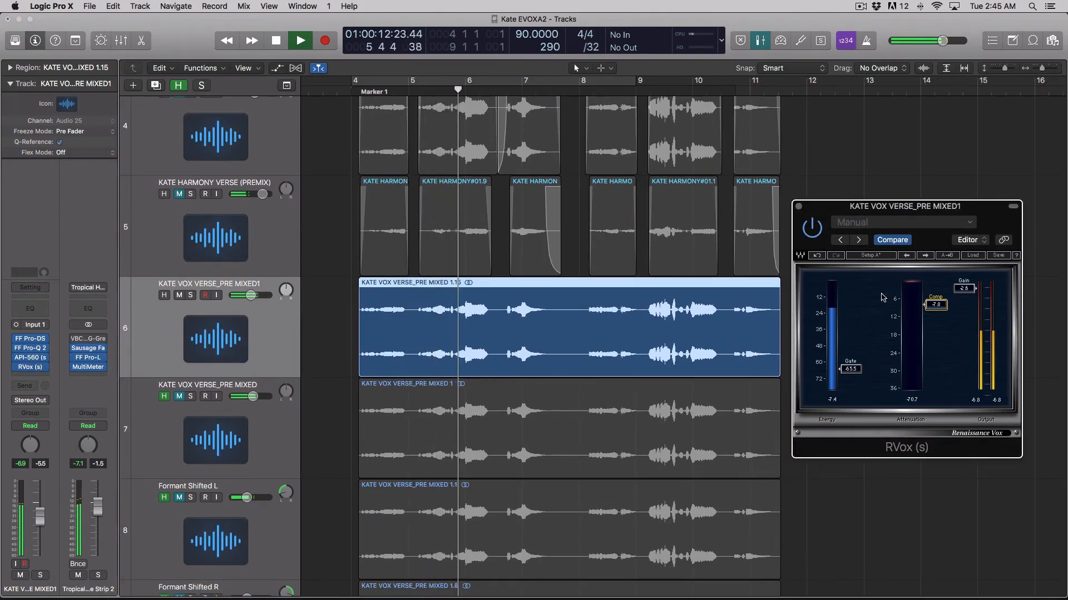
drag(972, 290, 972, 290)
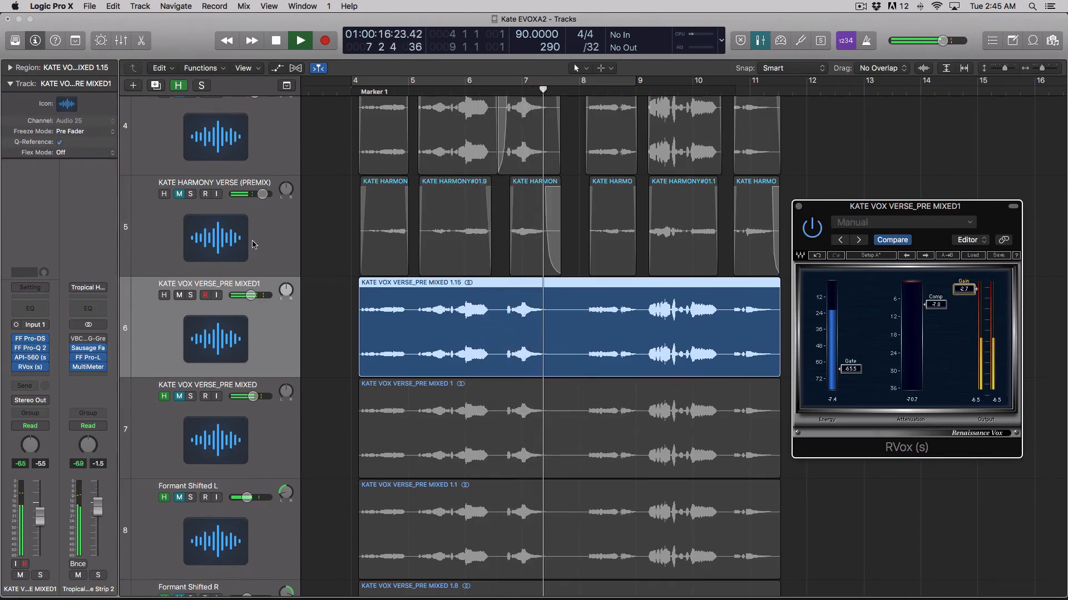
drag(251, 295, 250, 295)
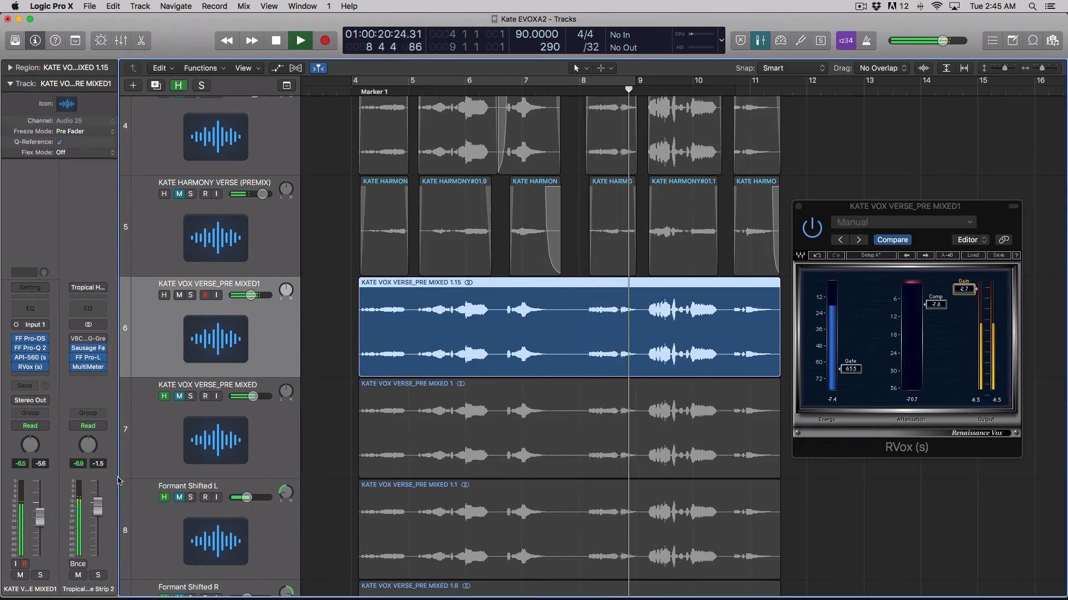
- Bypass RVox on the verse vocal and close its window
scroll(336, 375, down, 3)
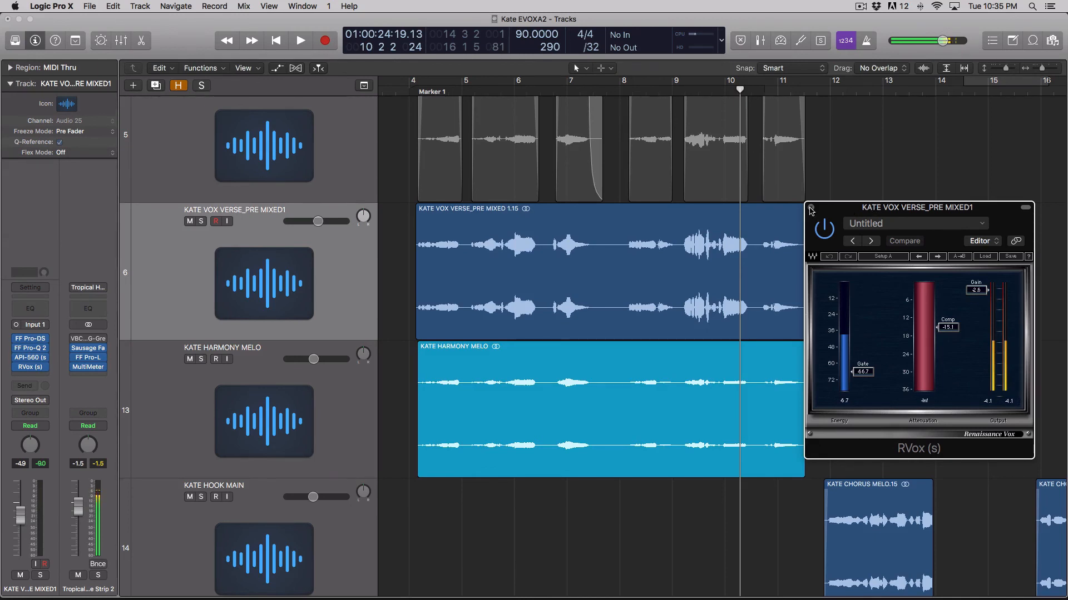
click(825, 229)
click(810, 208)
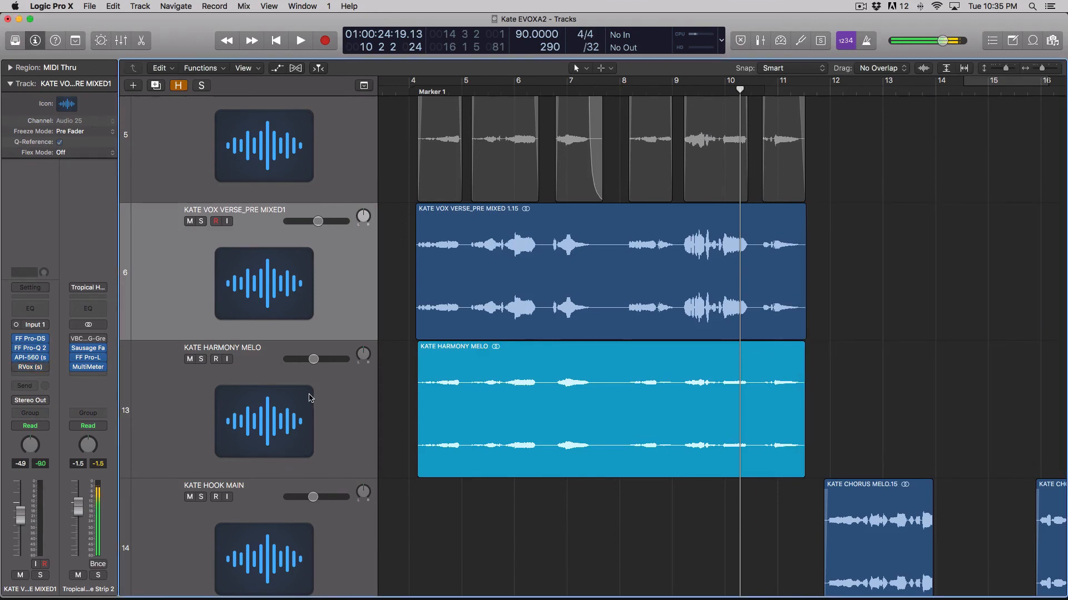
- Insert the stereo Waves API-2500 (s) compressor after RVox on the verse vocal and move its window over the arrangement
click(44, 376)
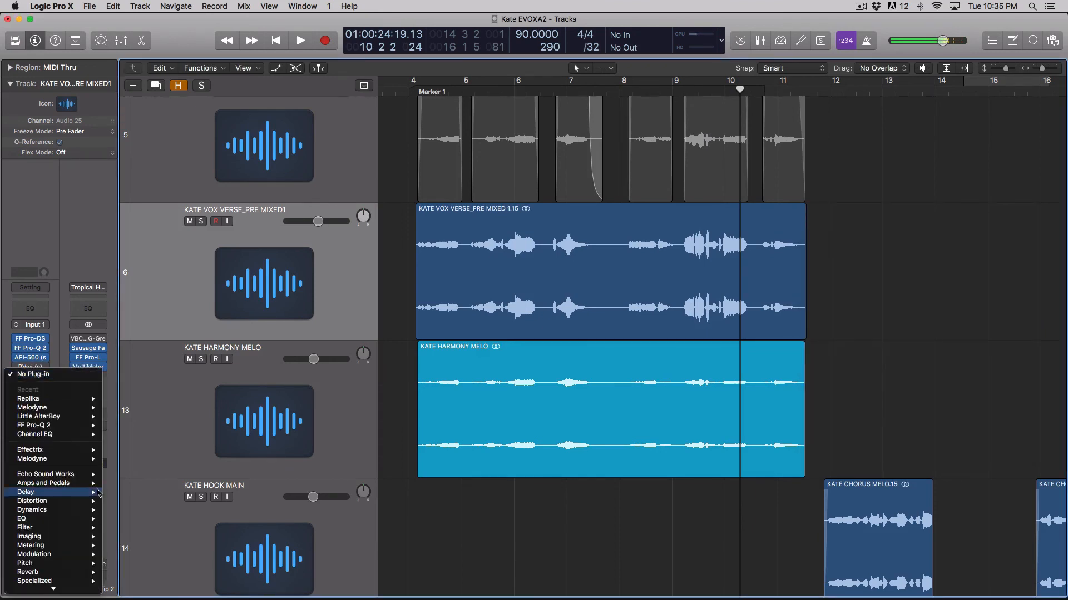
scroll(55, 506, down, 2)
mouse_move(71, 578)
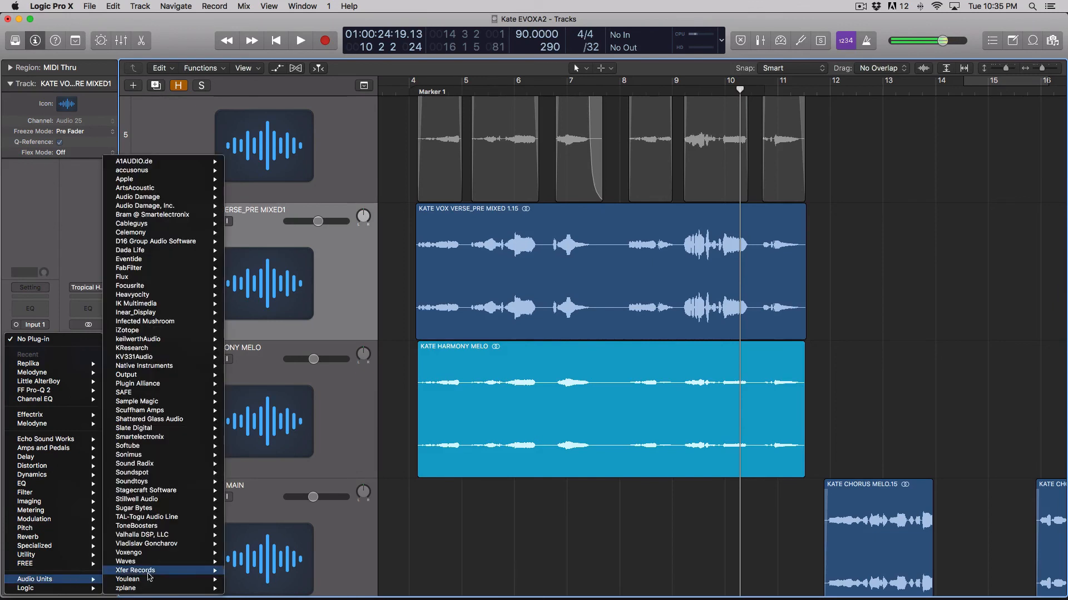
mouse_move(173, 563)
mouse_move(268, 393)
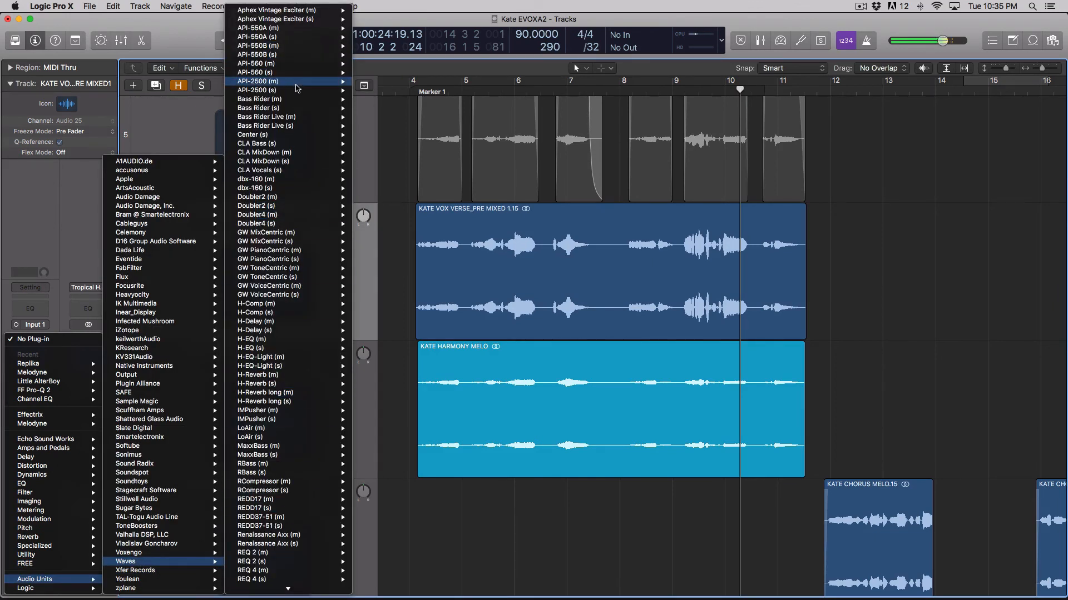
mouse_move(295, 90)
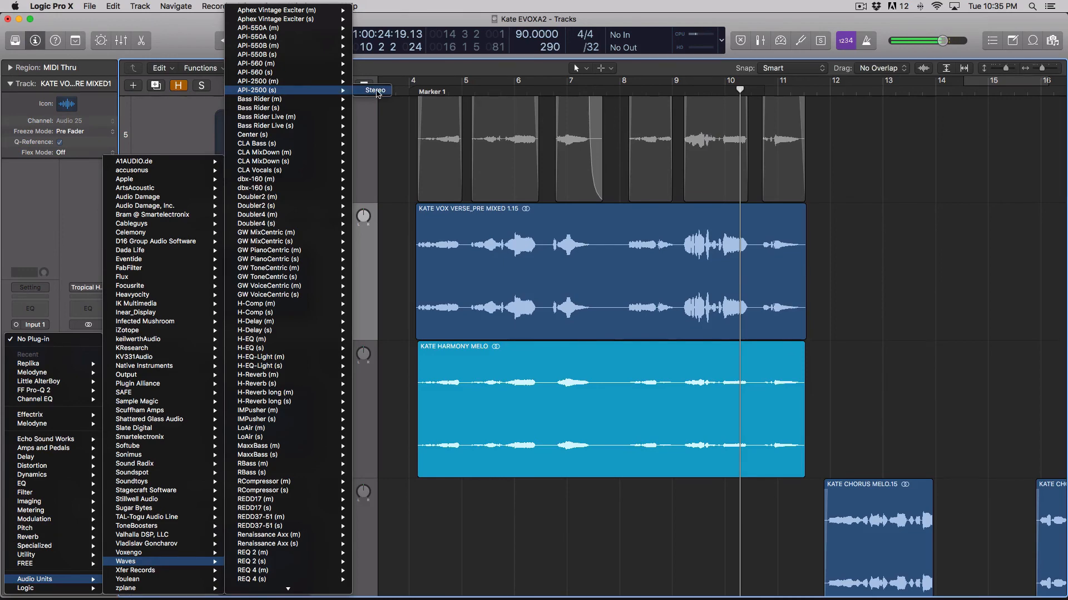
click(377, 91)
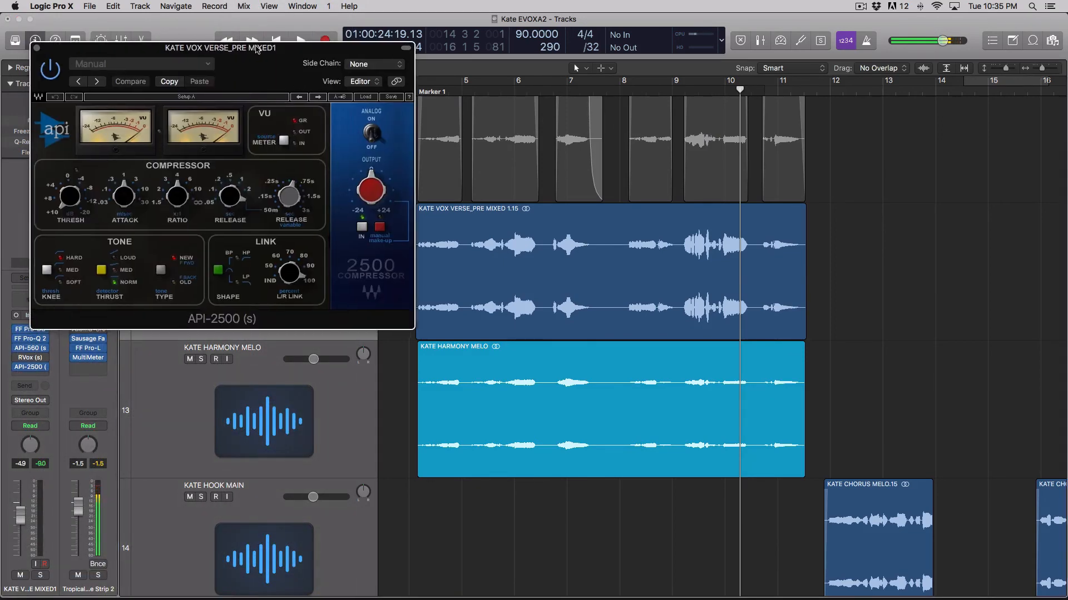
drag(256, 49, 596, 132)
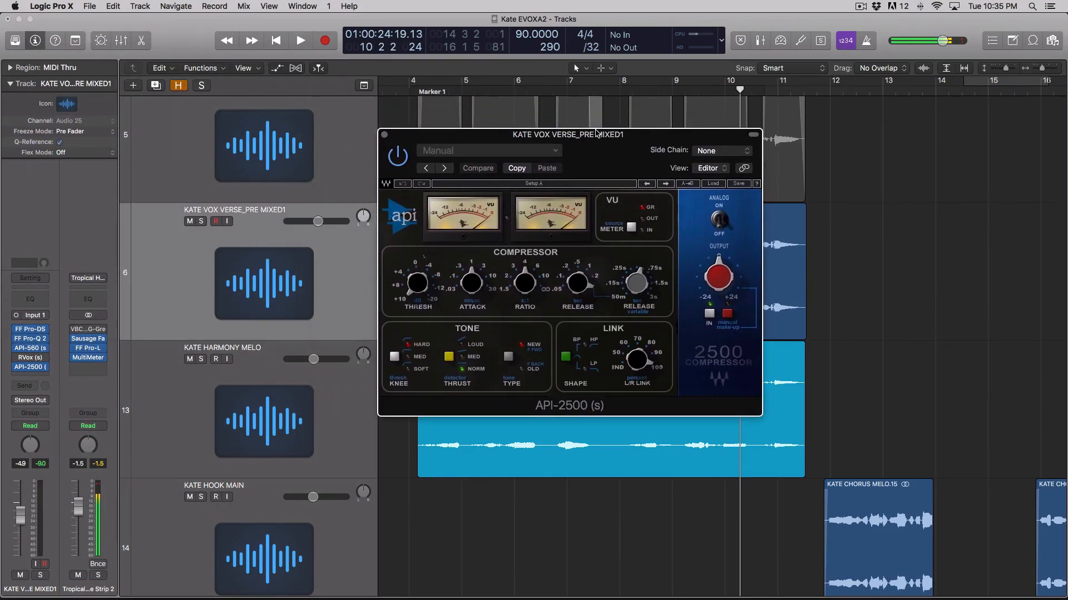